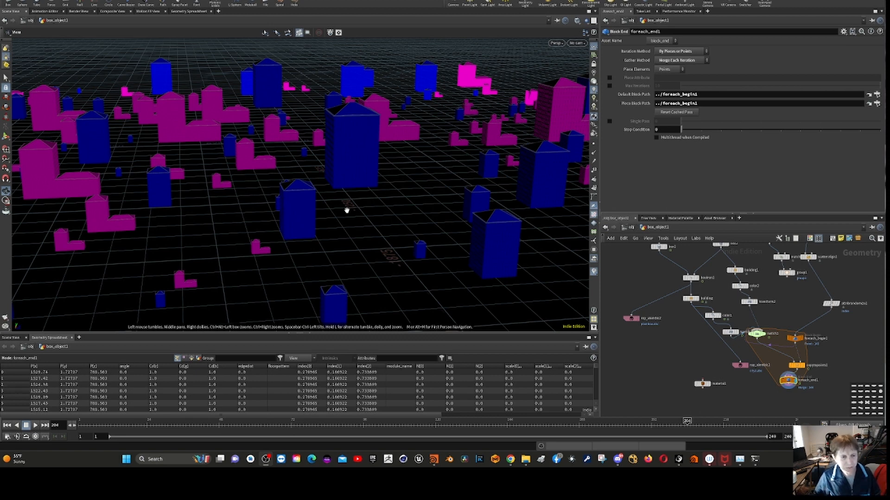
- Open the contents of the building node in box_object1 and enlarge the network editor for a full view of its node graph
{"action": "left_click_drag", "start_coordinate": [348, 210], "coordinate": [377, 218]}
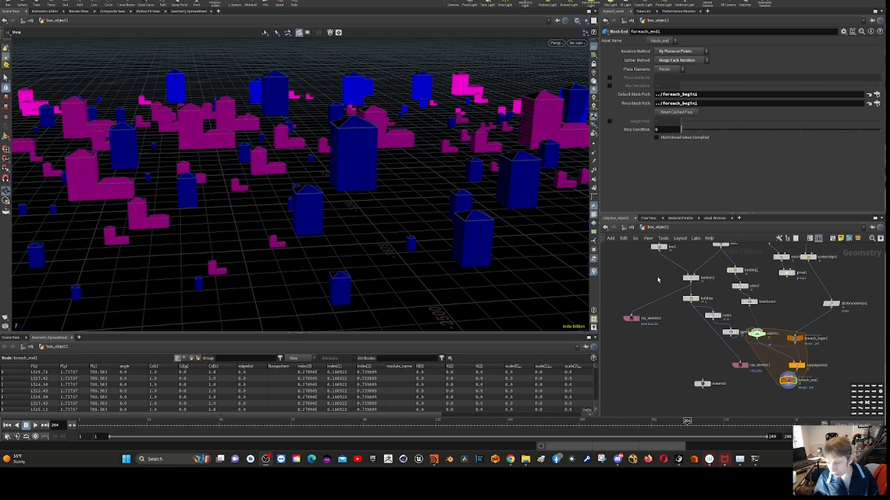
{"action": "scroll", "coordinate": [647, 278], "scroll_direction": "up", "scroll_amount": 4}
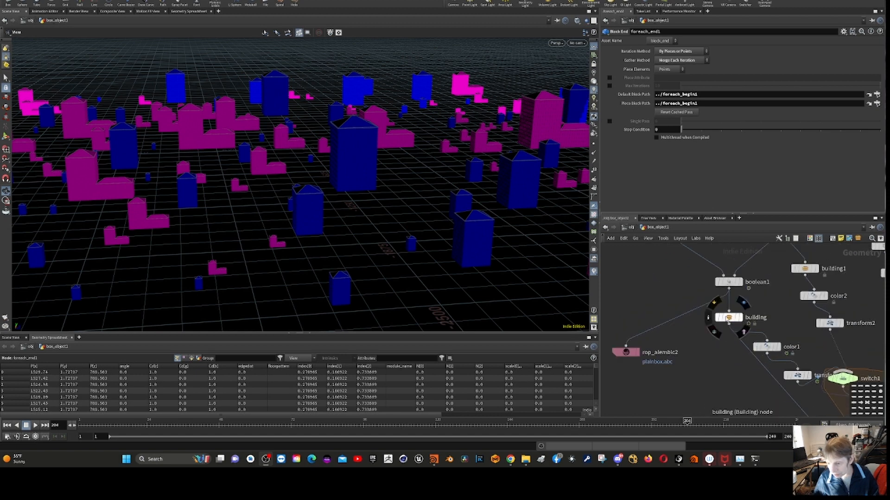
{"action": "double_click", "coordinate": [726, 319]}
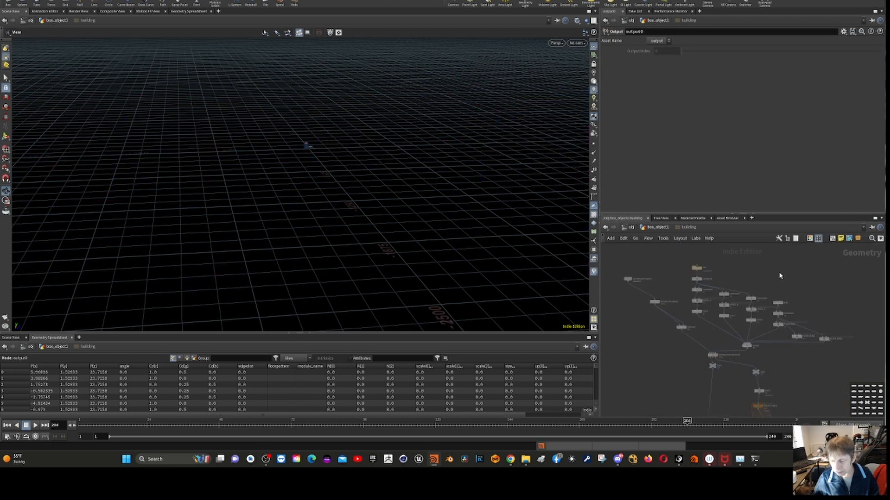
{"action": "middle_click_drag", "start_coordinate": [777, 273], "coordinate": [765, 241]}
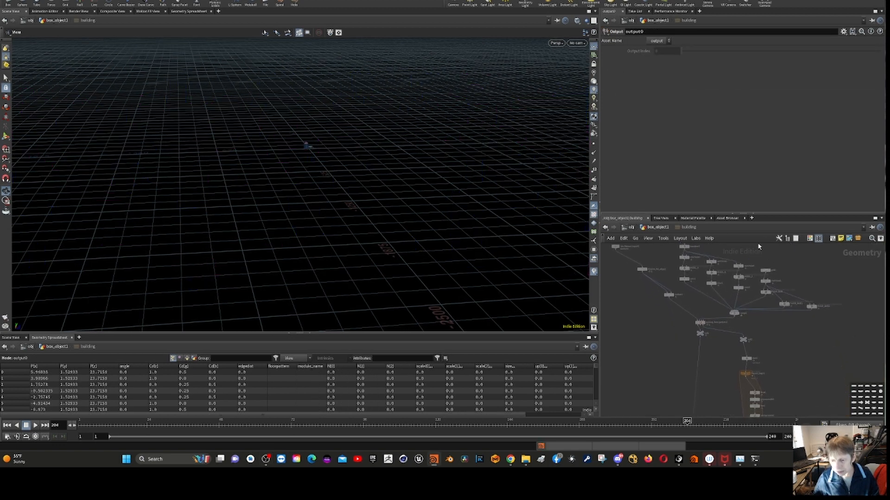
{"action": "left_click_drag", "start_coordinate": [690, 214], "coordinate": [690, 78]}
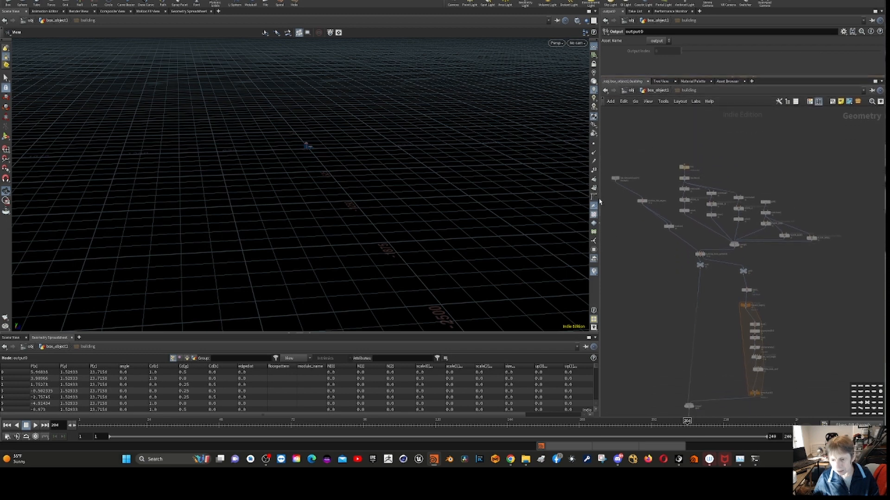
{"action": "left_click_drag", "start_coordinate": [599, 198], "coordinate": [108, 189]}
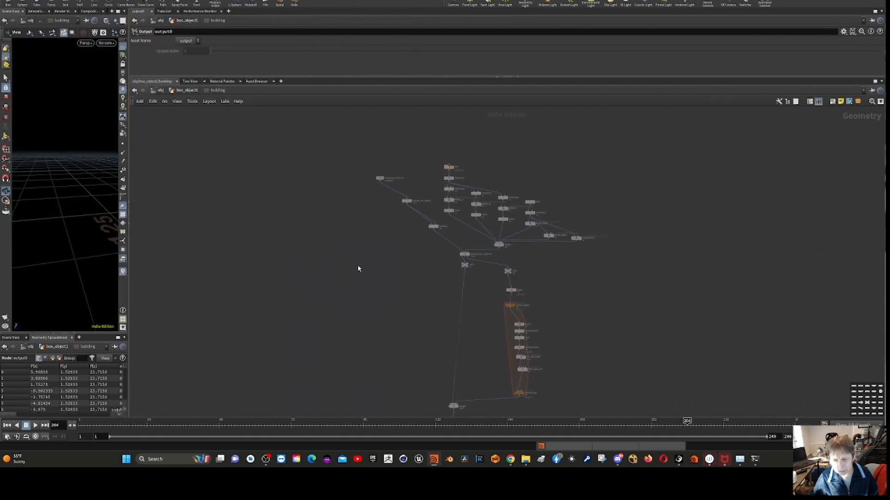
- Examine the building network from its module inputs through building_from_patterns1 to the roof loop, and widen the 3D view again
{"action": "scroll", "coordinate": [403, 275], "scroll_direction": "up", "scroll_amount": 3}
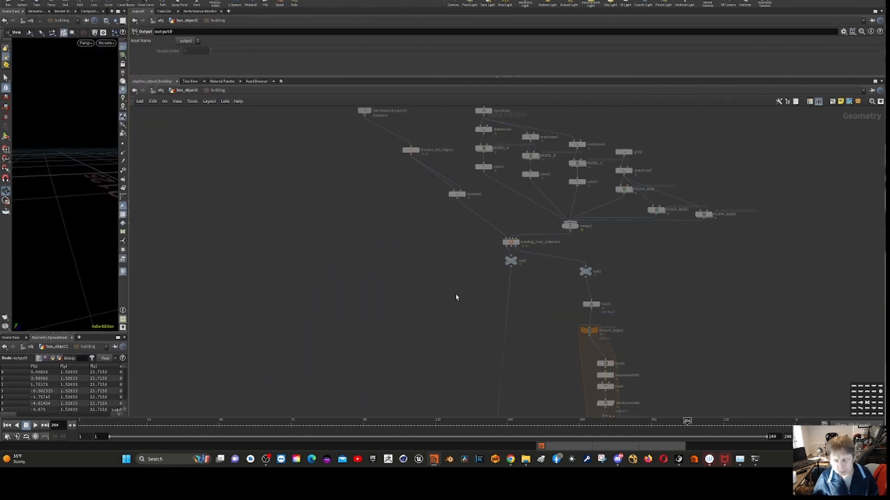
{"action": "scroll", "coordinate": [456, 244], "scroll_direction": "down", "scroll_amount": 3}
{"action": "scroll", "coordinate": [453, 244], "scroll_direction": "up", "scroll_amount": 3}
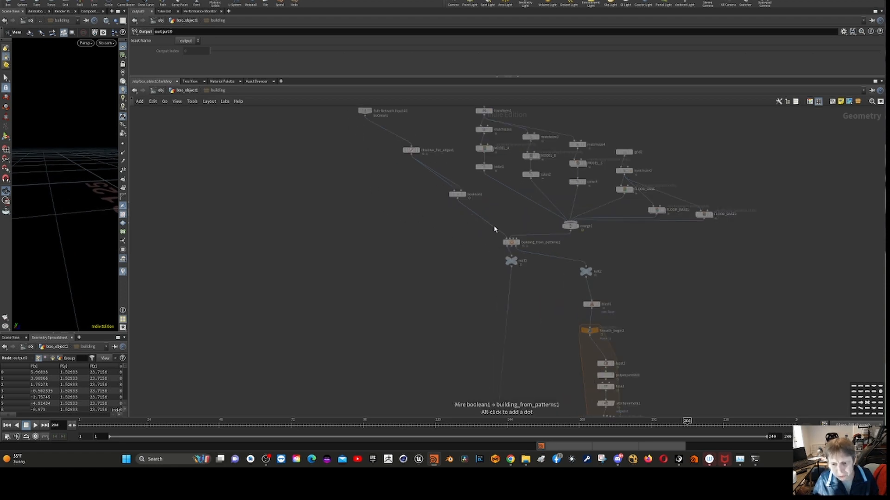
{"action": "mouse_move", "coordinate": [512, 243]}
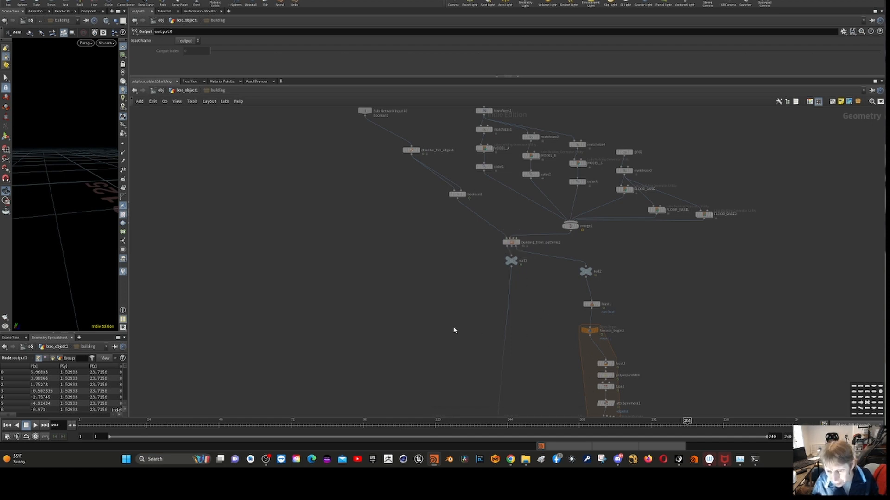
{"action": "scroll", "coordinate": [674, 340], "scroll_direction": "down", "scroll_amount": 3}
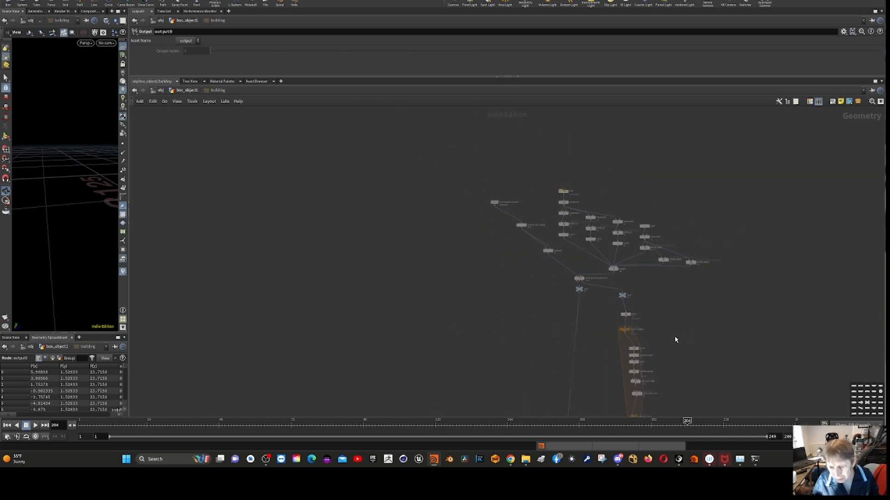
{"action": "scroll", "coordinate": [675, 340], "scroll_direction": "up", "scroll_amount": 3}
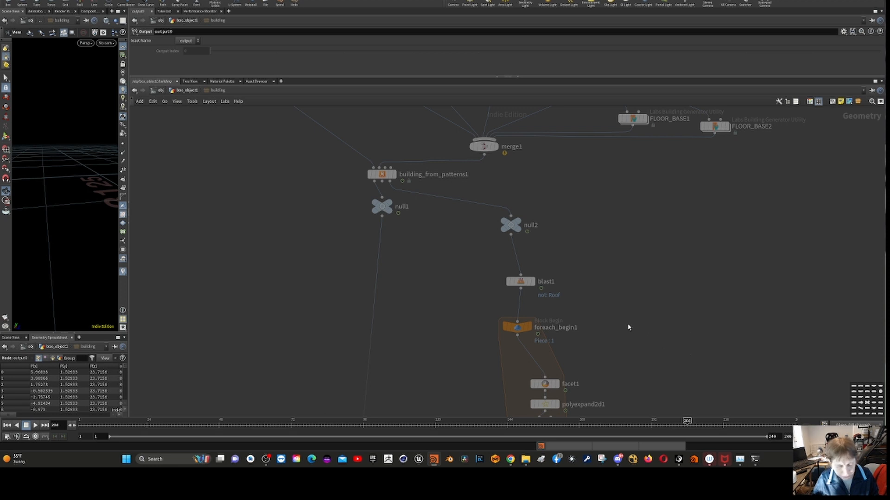
{"action": "middle_click_drag", "start_coordinate": [628, 328], "coordinate": [612, 199]}
{"action": "scroll", "coordinate": [628, 221], "scroll_direction": "down", "scroll_amount": 4}
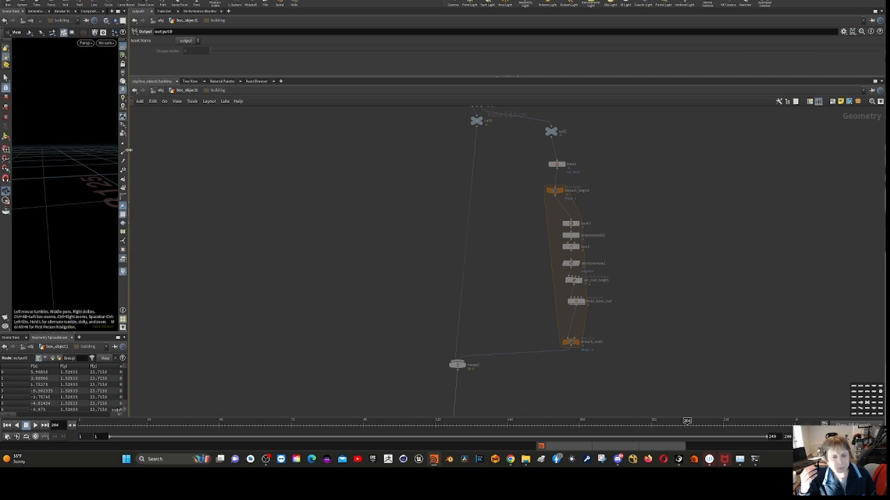
{"action": "middle_click_drag", "start_coordinate": [252, 159], "coordinate": [260, 179]}
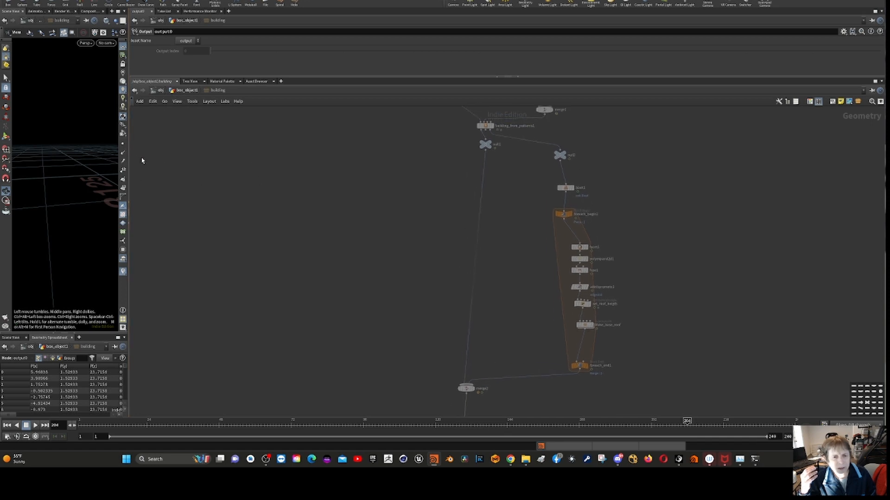
{"action": "left_click_drag", "start_coordinate": [129, 158], "coordinate": [512, 181]}
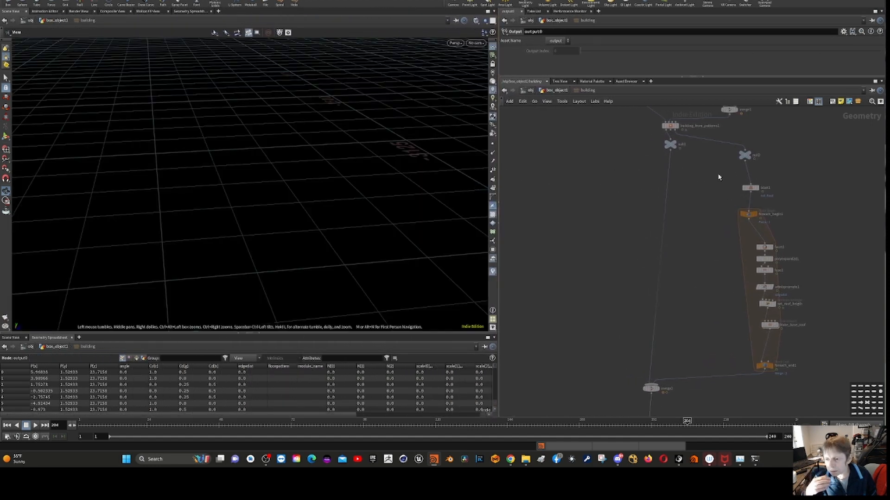
- Allow editing of the building node's contents from the box_object1 level and reopen its internal network
{"action": "left_click", "coordinate": [675, 130]}
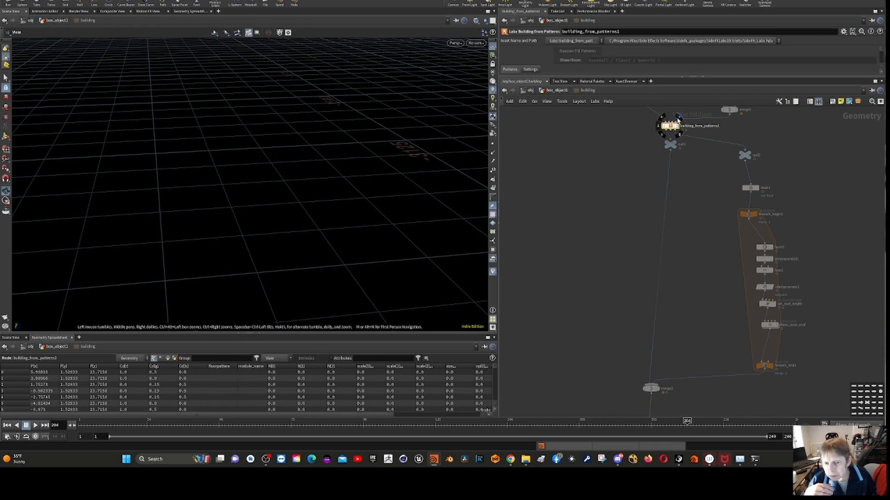
{"action": "double_click", "coordinate": [672, 126]}
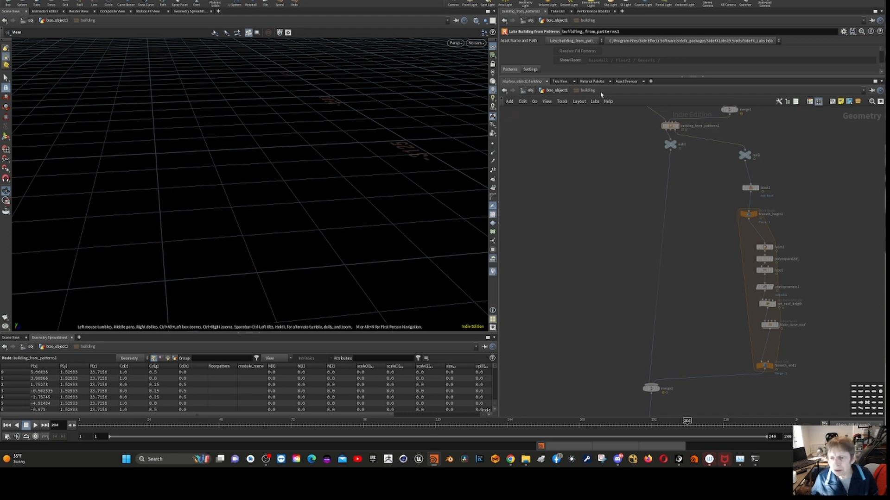
{"action": "left_click", "coordinate": [556, 90]}
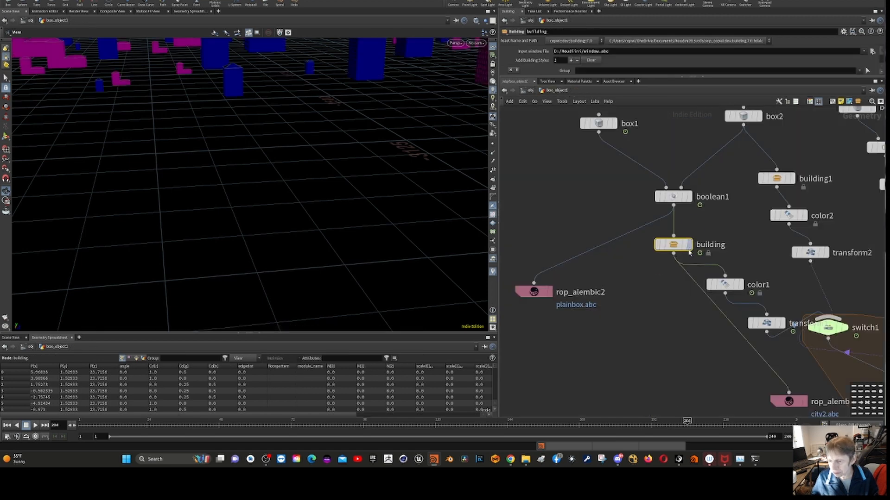
{"action": "mouse_move", "coordinate": [686, 248]}
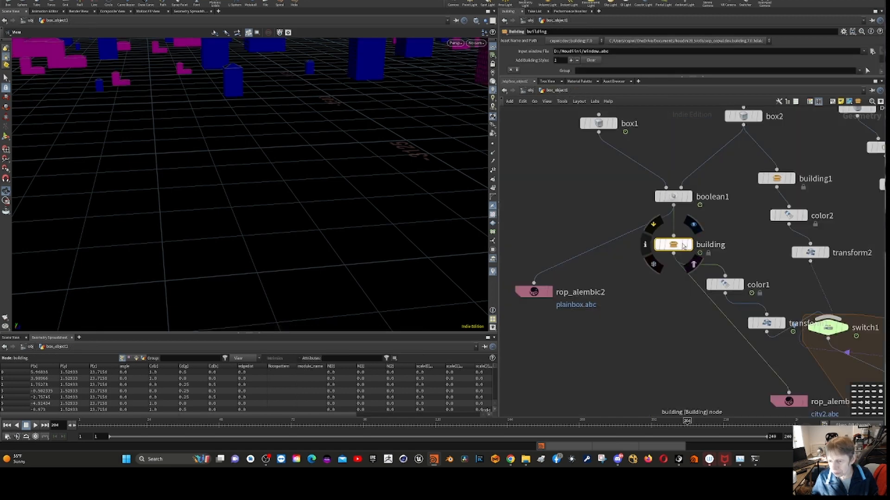
{"action": "right_click", "coordinate": [681, 250]}
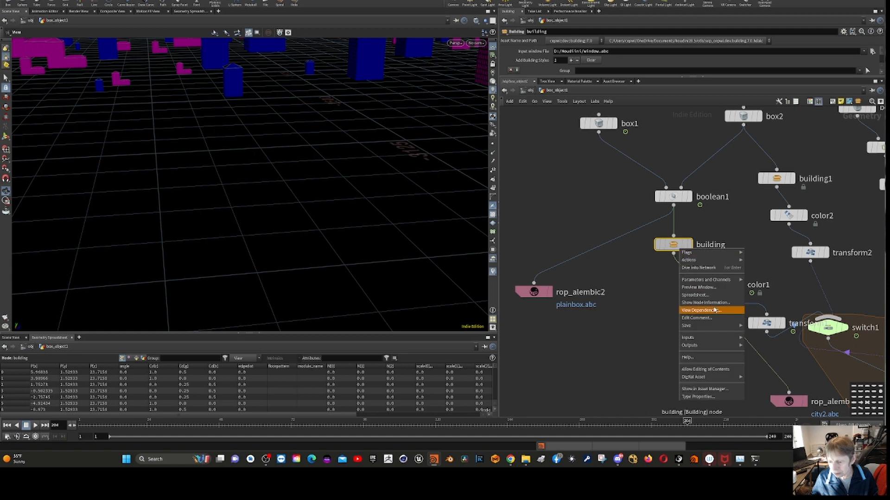
{"action": "left_click", "coordinate": [718, 369]}
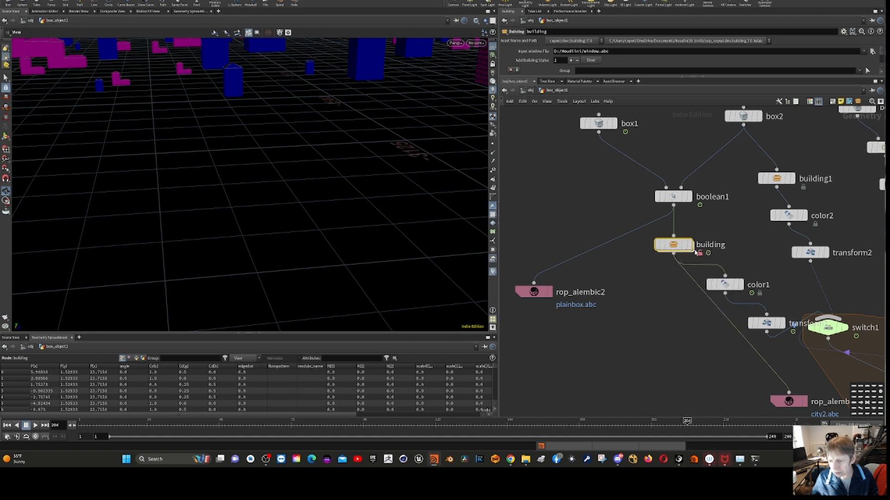
{"action": "double_click", "coordinate": [672, 246]}
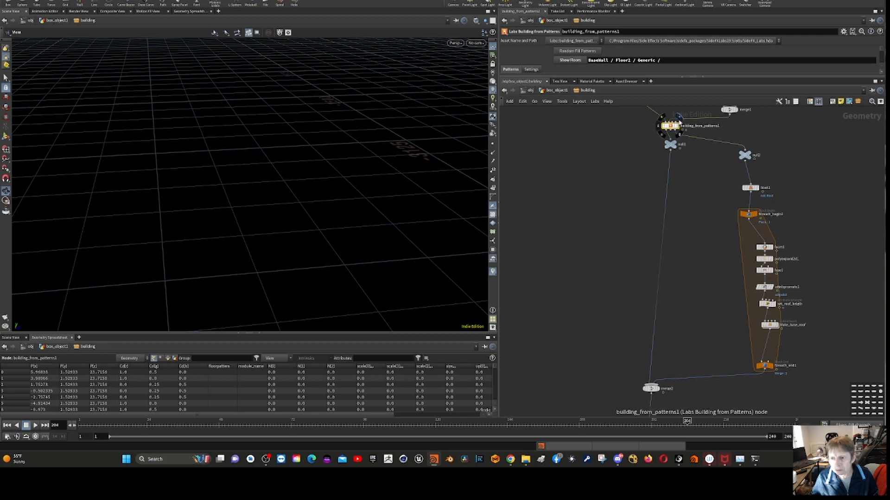
- Display the building_from_patterns1 node's result and frame the building in the 3D view
{"action": "left_click", "coordinate": [679, 118]}
{"action": "left_click_drag", "start_coordinate": [360, 138], "coordinate": [352, 153]}
{"action": "scroll", "coordinate": [273, 159], "scroll_direction": "down", "scroll_amount": 6}
{"action": "scroll", "coordinate": [304, 137], "scroll_direction": "up", "scroll_amount": 10}
{"action": "scroll", "coordinate": [320, 143], "scroll_direction": "up", "scroll_amount": 5}
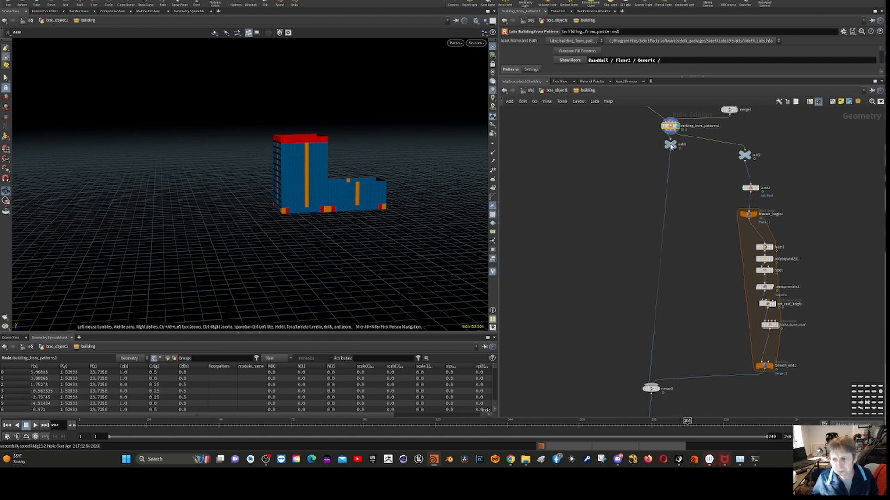
- Move null1 away from under building_from_patterns1 and place a new Null node between null1 and null2
{"action": "left_click_drag", "start_coordinate": [670, 145], "coordinate": [631, 155]}
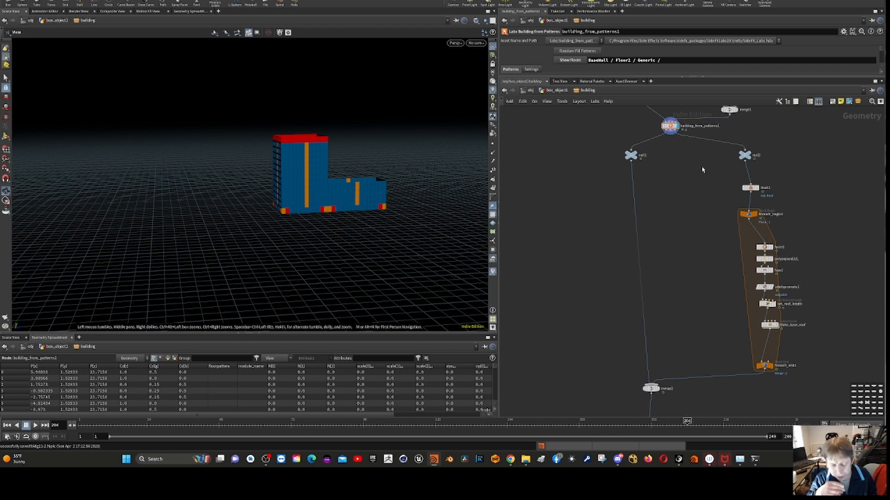
{"action": "key", "text": "Tab"}
{"action": "type", "text": "n"}
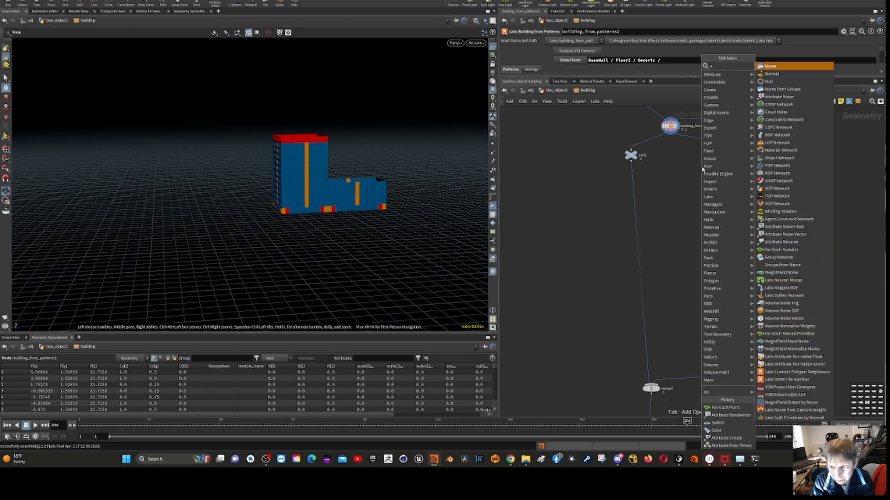
{"action": "type", "text": "u"}
{"action": "key", "text": "Return"}
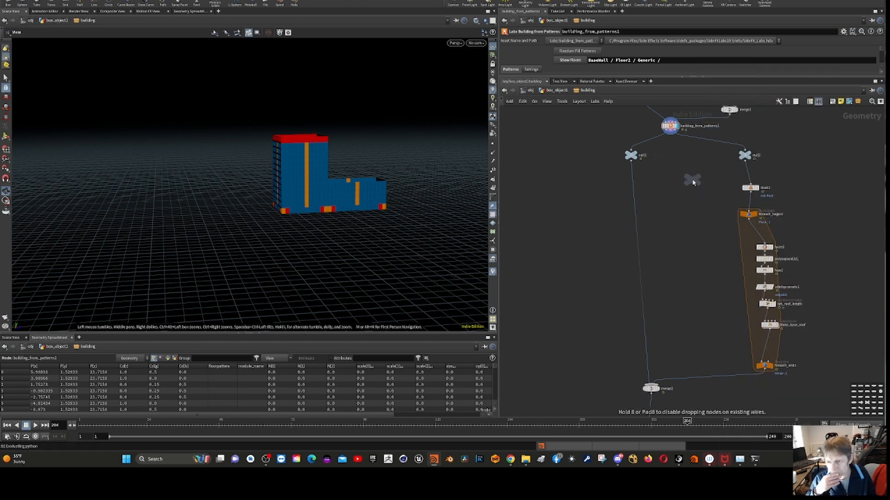
{"action": "left_click", "coordinate": [683, 173]}
- Display the new Null wired to the Point Cloud output of building_from_patterns1, and rewire it to the output carrying the floor surfaces
{"action": "mouse_move", "coordinate": [677, 131]}
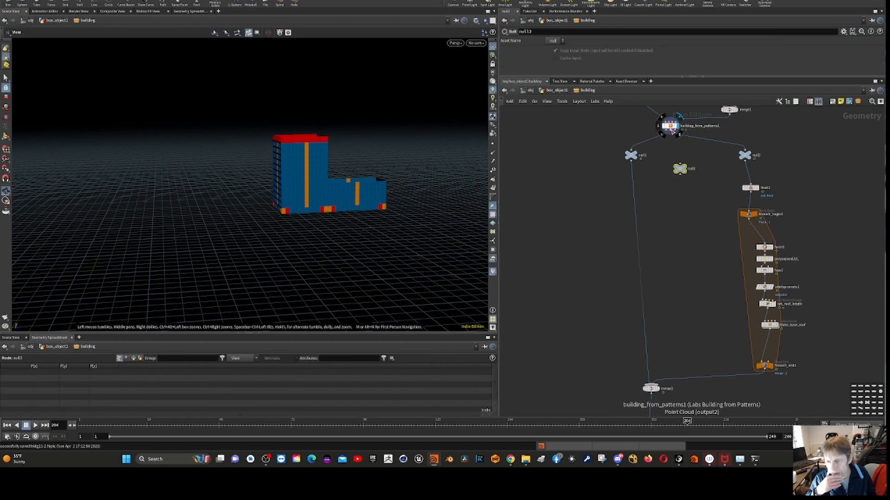
{"action": "left_click_drag", "start_coordinate": [671, 131], "coordinate": [679, 166]}
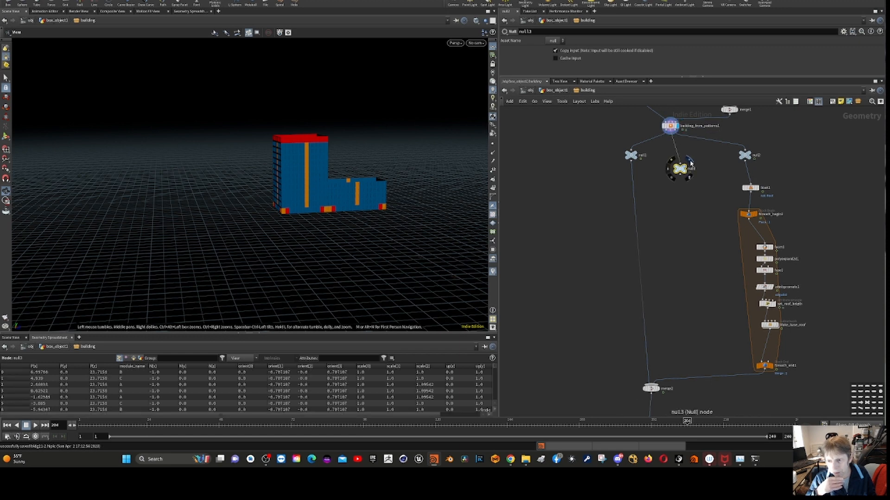
{"action": "left_click", "coordinate": [690, 163]}
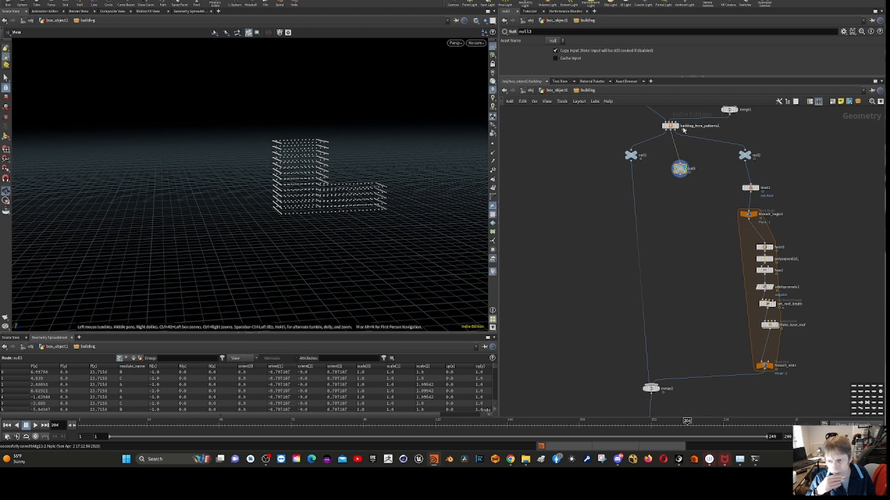
{"action": "left_click_drag", "start_coordinate": [677, 132], "coordinate": [679, 165]}
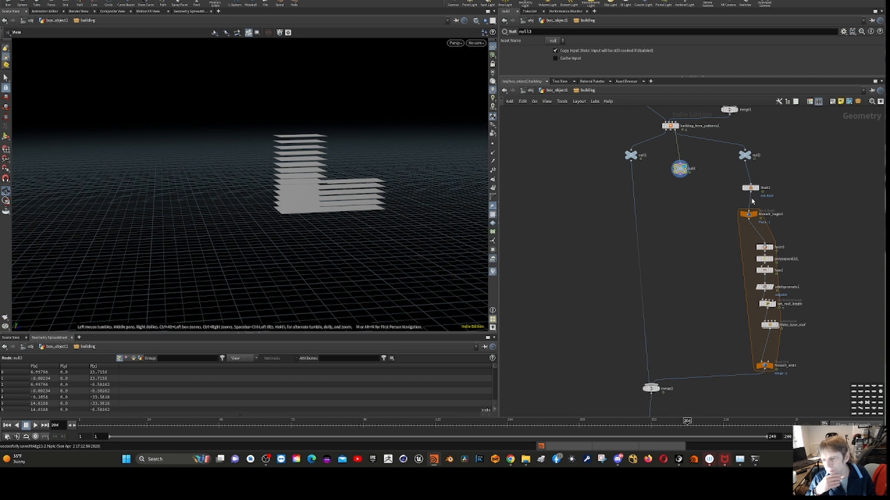
- Show all parameters of blast1, keep its group set to Roof, and display its result in the 3D view
{"action": "mouse_move", "coordinate": [751, 193]}
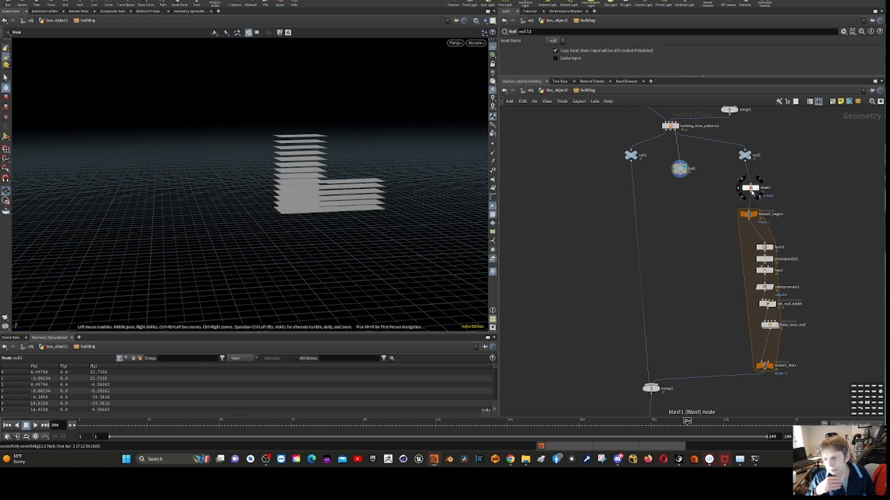
{"action": "left_click", "coordinate": [750, 188]}
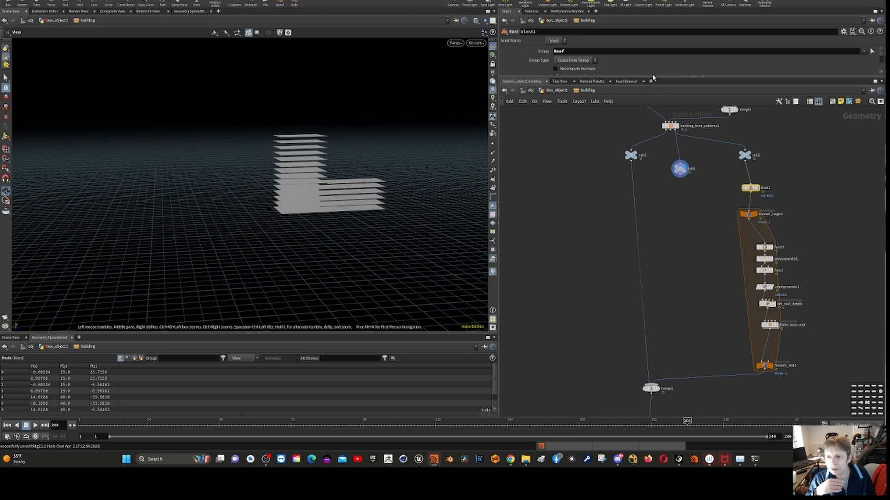
{"action": "left_click_drag", "start_coordinate": [660, 80], "coordinate": [666, 144]}
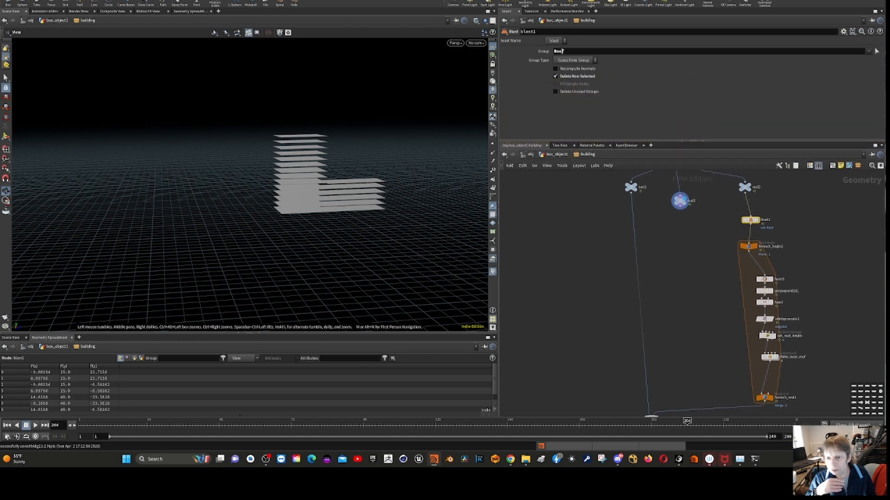
{"action": "type", "text": "f"}
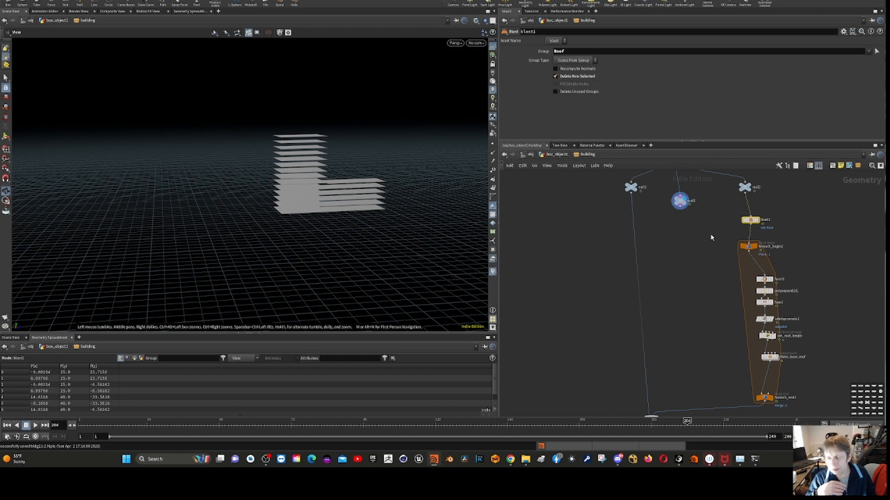
{"action": "left_click", "coordinate": [758, 221]}
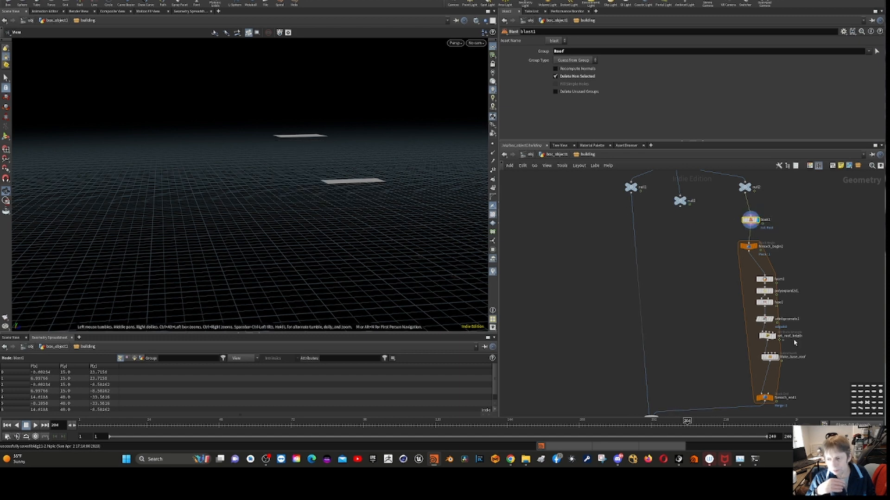
- Select foreach_begin1, enlarge the geometry spreadsheet, and examine its vertex, primitive, detail and point attributes
{"action": "left_click", "coordinate": [751, 251]}
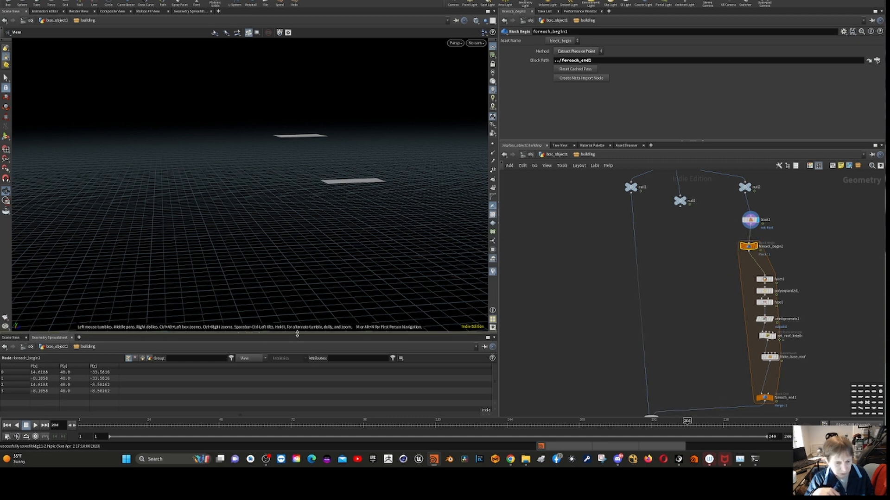
{"action": "left_click_drag", "start_coordinate": [297, 333], "coordinate": [336, 243]}
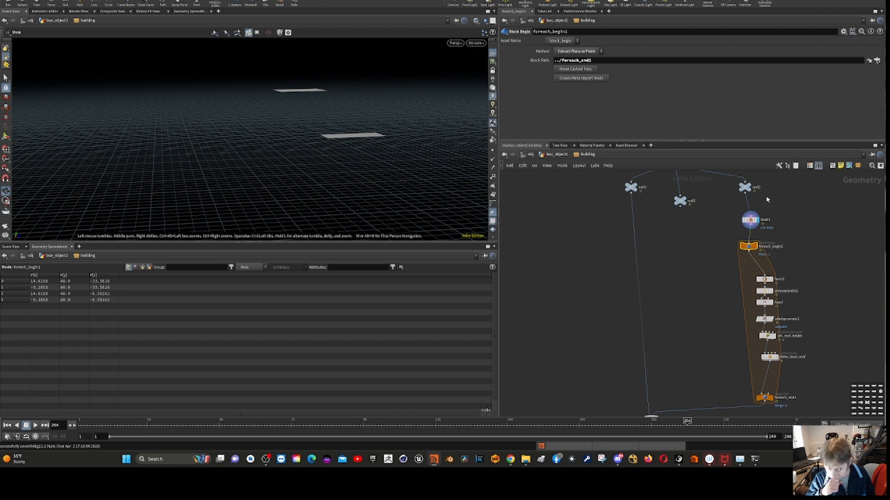
{"action": "left_click", "coordinate": [134, 268]}
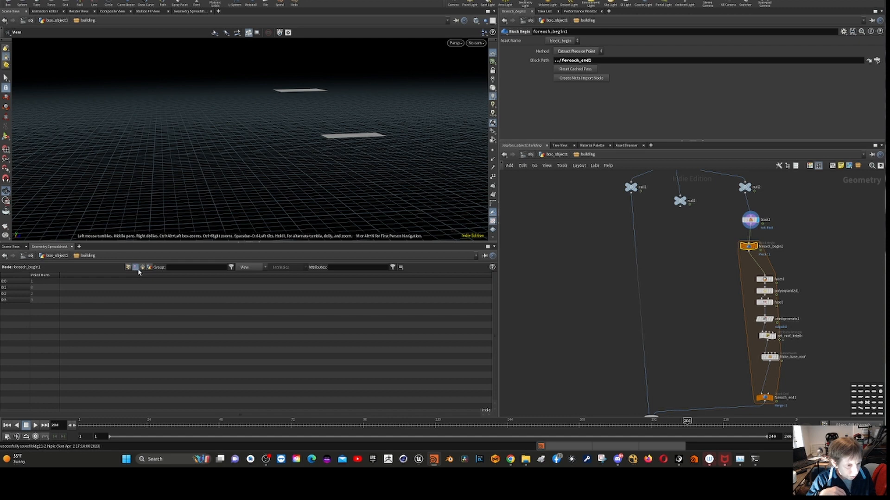
{"action": "left_click", "coordinate": [142, 268]}
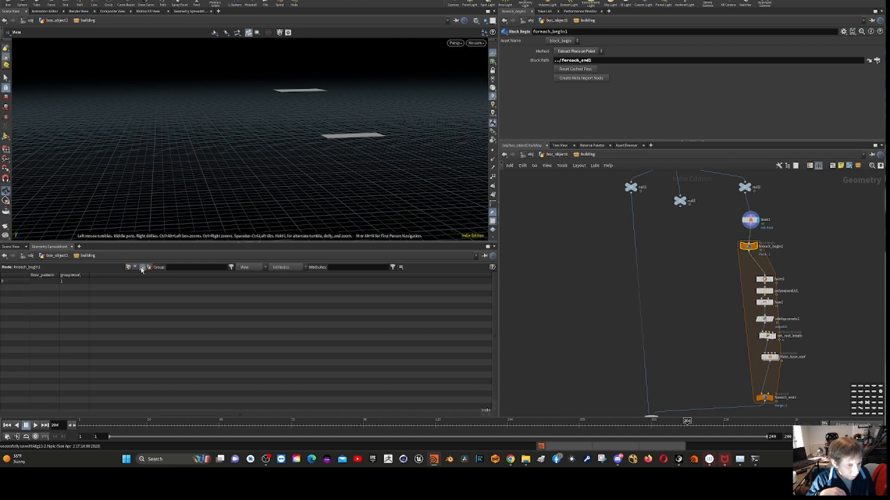
{"action": "left_click", "coordinate": [149, 268]}
{"action": "left_click", "coordinate": [128, 268]}
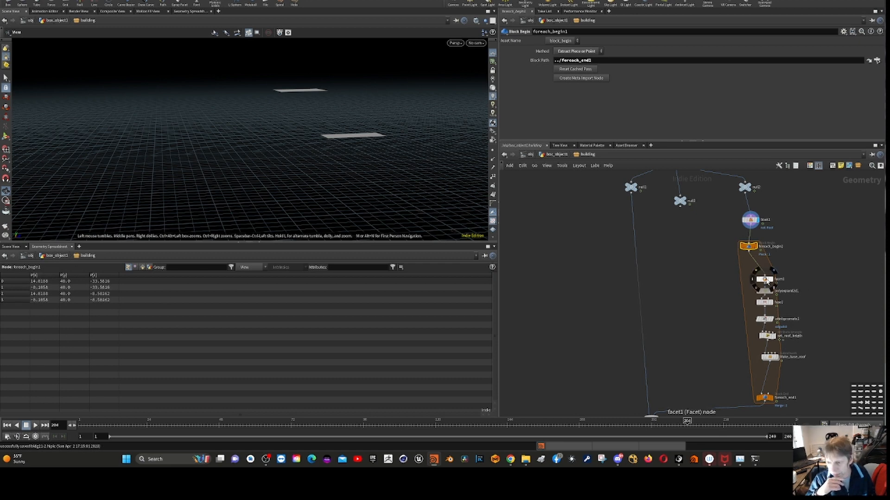
- Display facet1 with its parameters, move it just beneath foreach_begin1, and bring the roof surface closer in the 3D view
{"action": "left_click", "coordinate": [771, 274]}
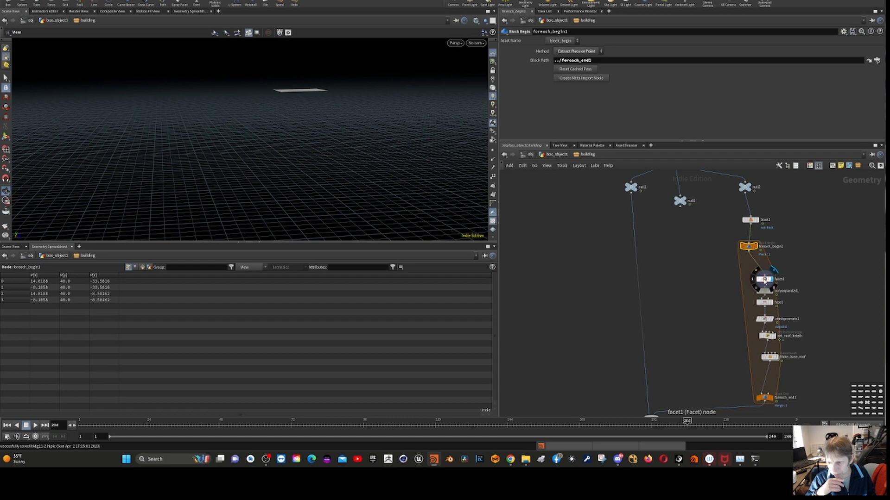
{"action": "left_click", "coordinate": [765, 279]}
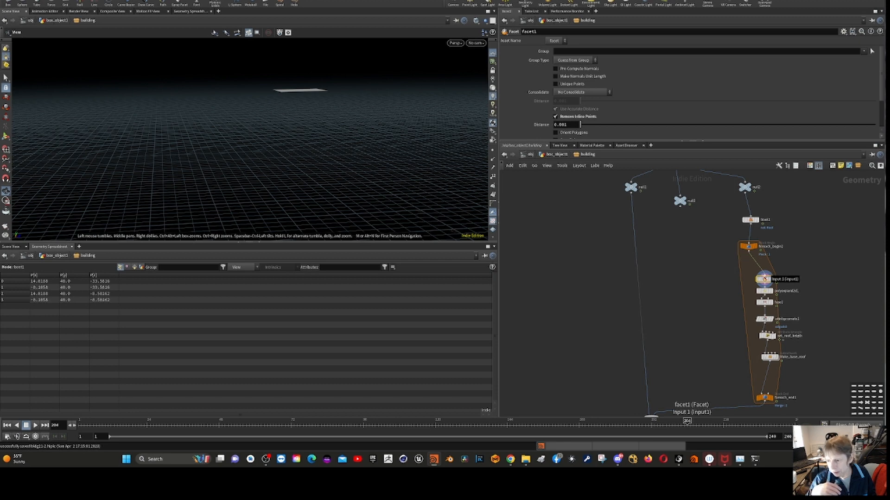
{"action": "left_click_drag", "start_coordinate": [765, 281], "coordinate": [756, 270]}
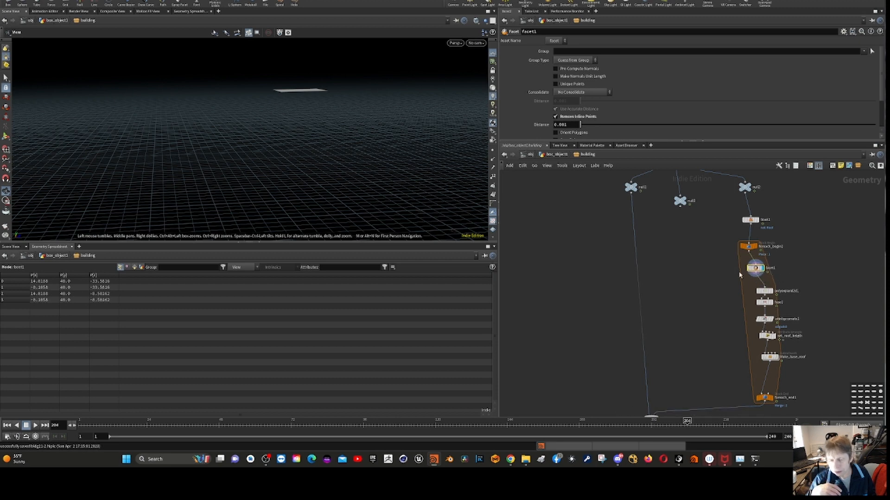
{"action": "left_click_drag", "start_coordinate": [398, 192], "coordinate": [367, 135]}
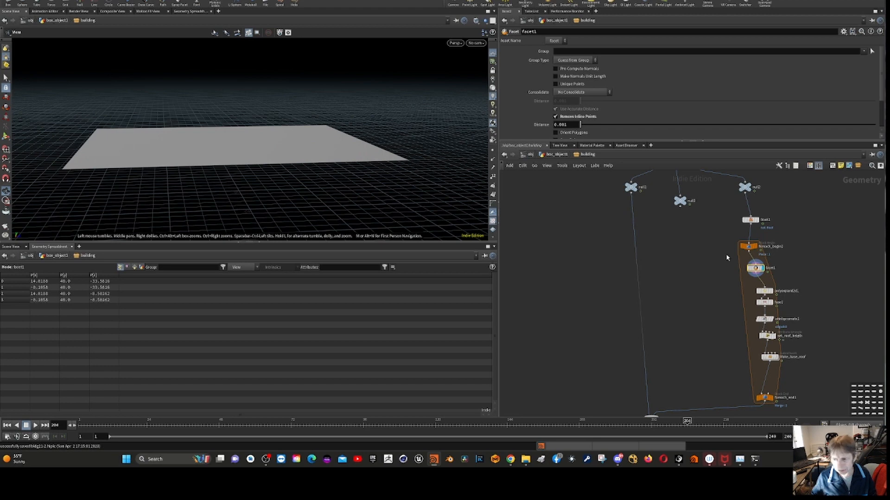
- Display the result of polyexpand2d1, move the node closer beneath facet1, and show its parameters
{"action": "mouse_move", "coordinate": [772, 294]}
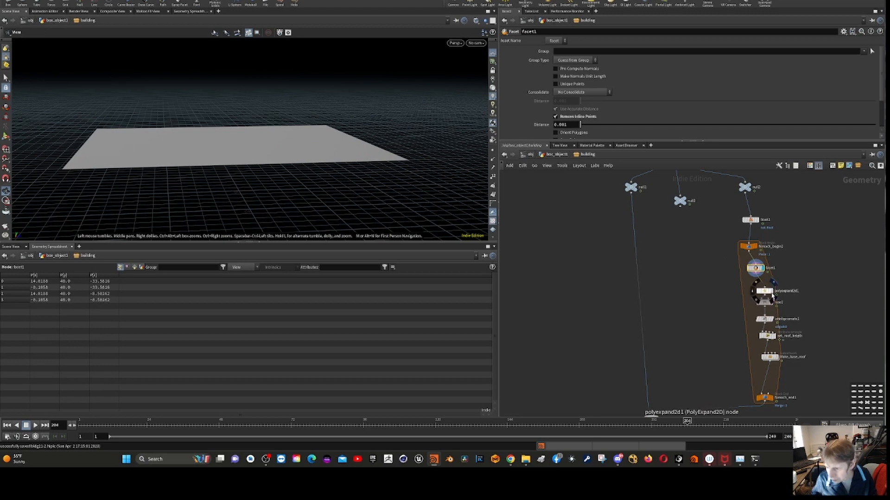
{"action": "left_click", "coordinate": [773, 284]}
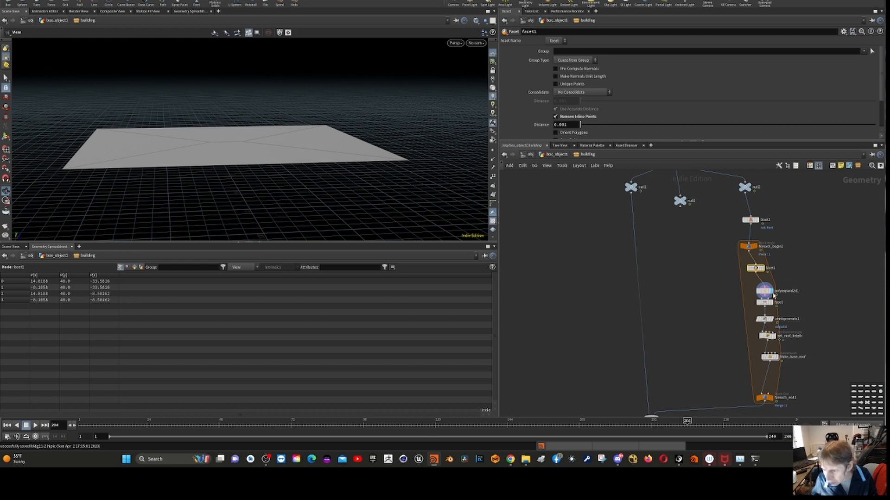
{"action": "left_click_drag", "start_coordinate": [773, 295], "coordinate": [760, 291]}
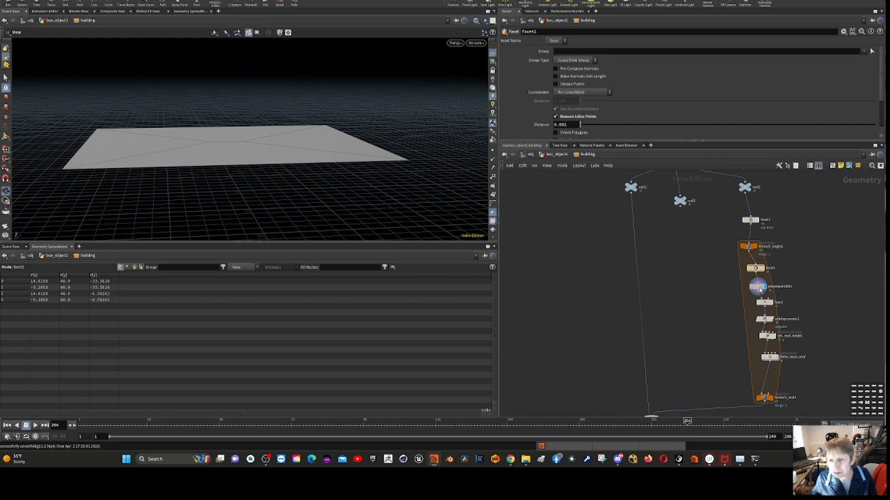
{"action": "left_click", "coordinate": [760, 290]}
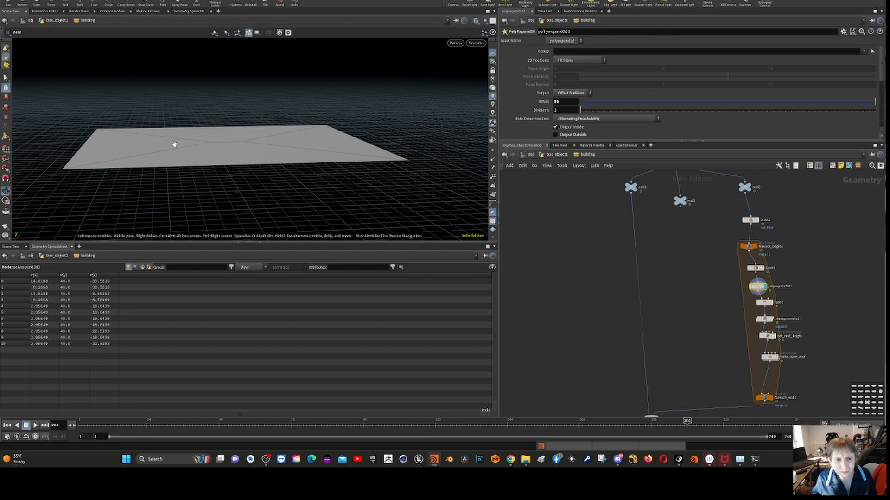
- Compare the roof surface at facet1 with the polyexpand2d1 result, leave polyexpand2d1 displayed, and save the scene
{"action": "mouse_move", "coordinate": [755, 264]}
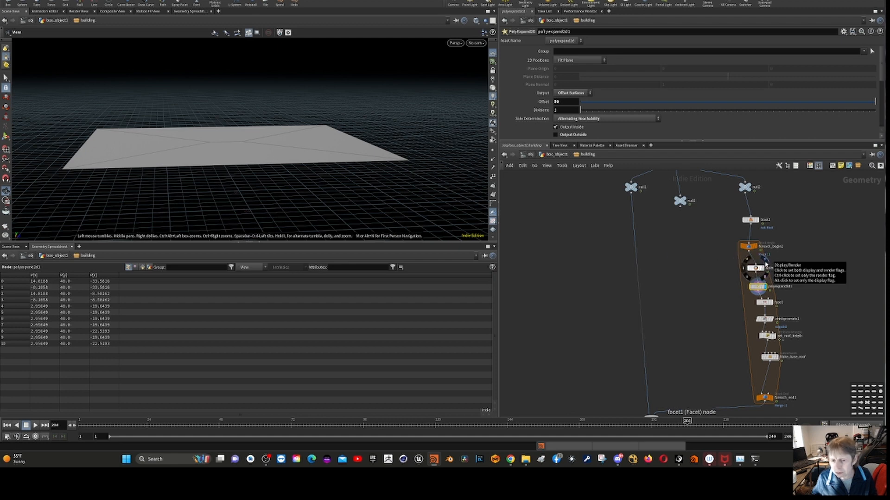
{"action": "left_click", "coordinate": [765, 263]}
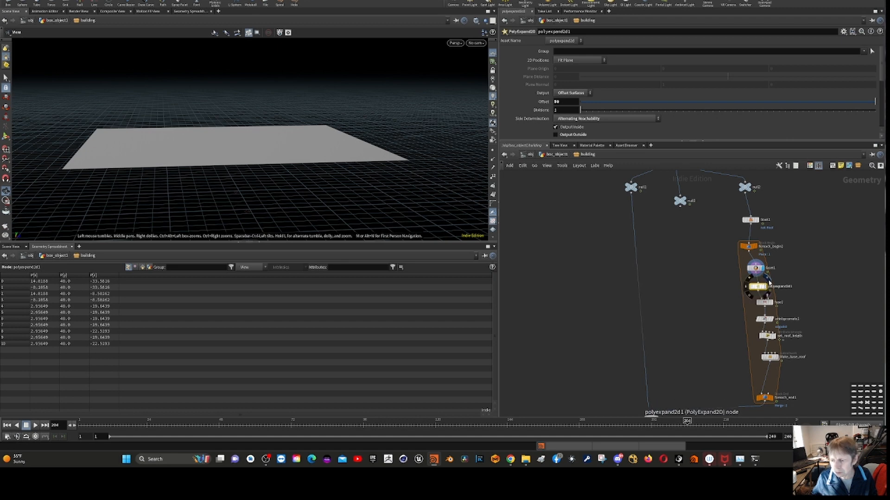
{"action": "left_click", "coordinate": [768, 278]}
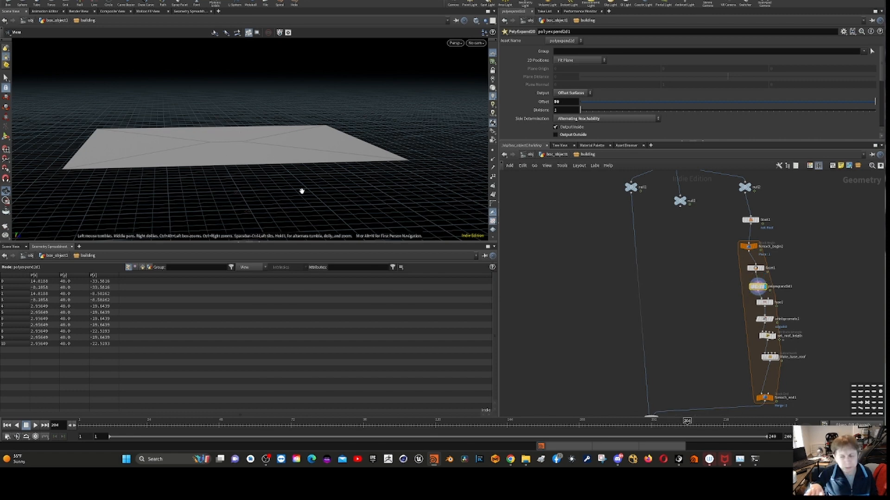
{"action": "key", "text": "ctrl+s"}
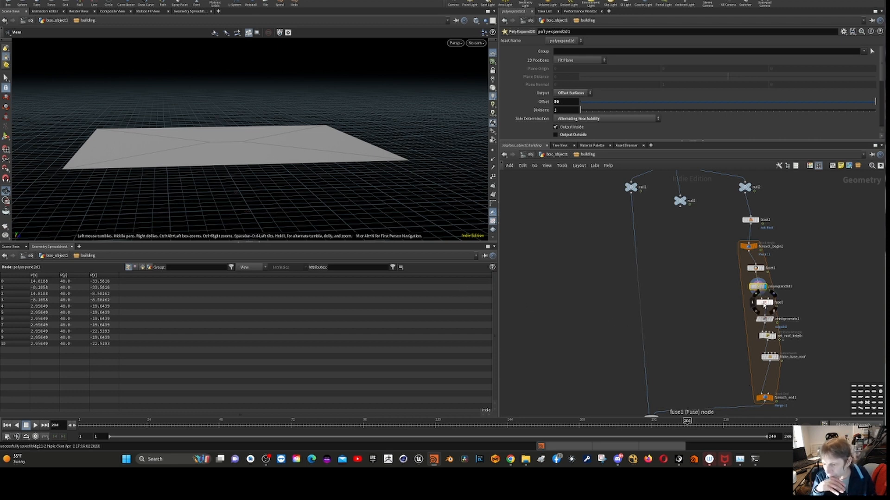
- Display the result of fuse1 and review its Snap, Fuse and output attribute parameters
{"action": "left_click", "coordinate": [764, 304]}
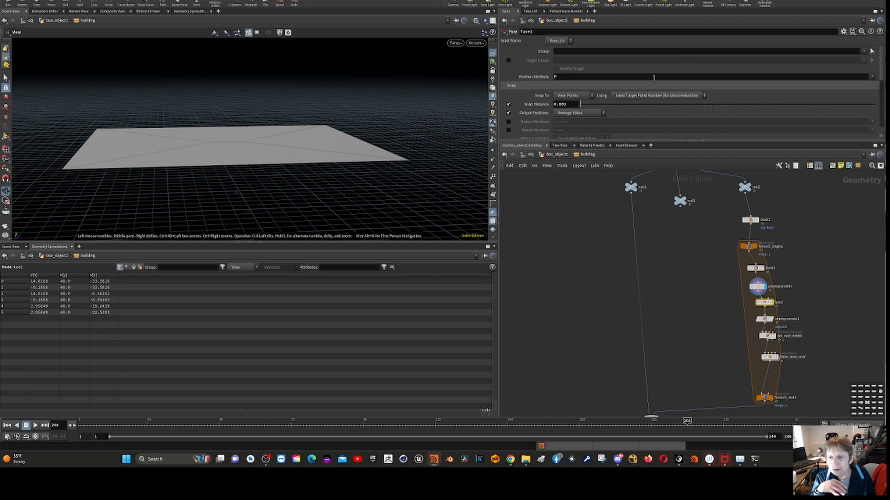
{"action": "mouse_move", "coordinate": [775, 303]}
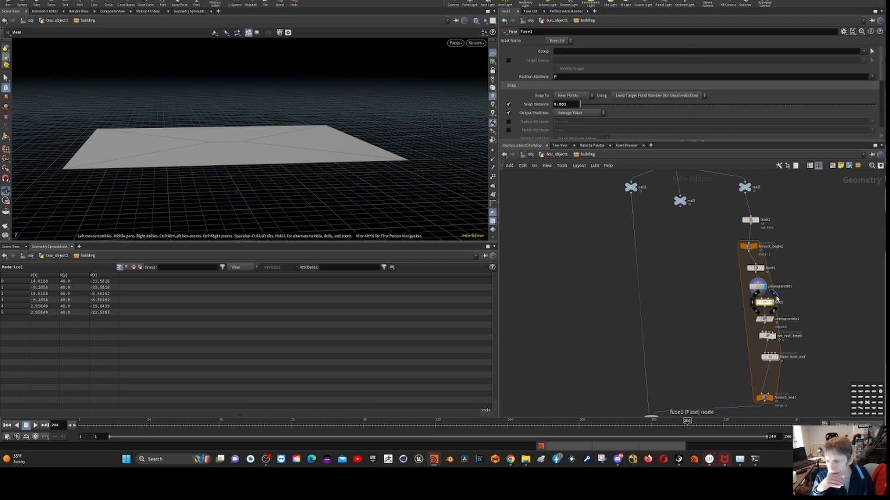
{"action": "left_click", "coordinate": [777, 299]}
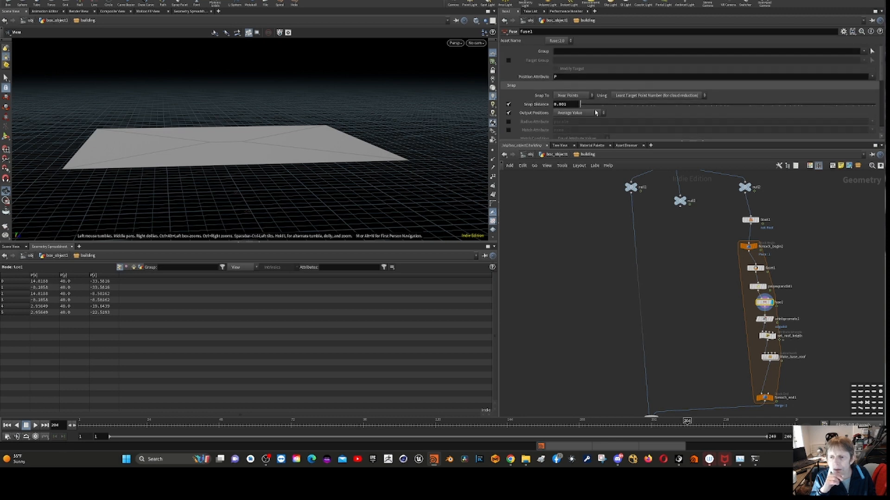
{"action": "scroll", "coordinate": [597, 116], "scroll_direction": "down", "scroll_amount": 5}
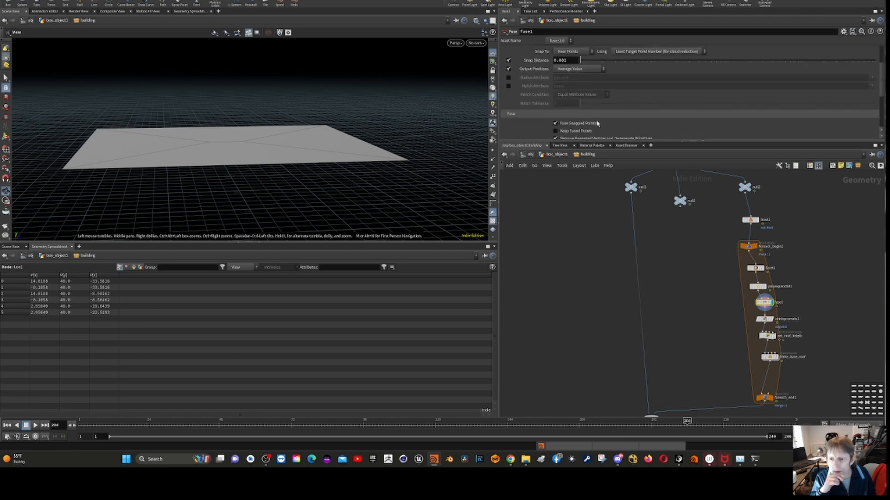
{"action": "scroll", "coordinate": [599, 139], "scroll_direction": "down", "scroll_amount": 4}
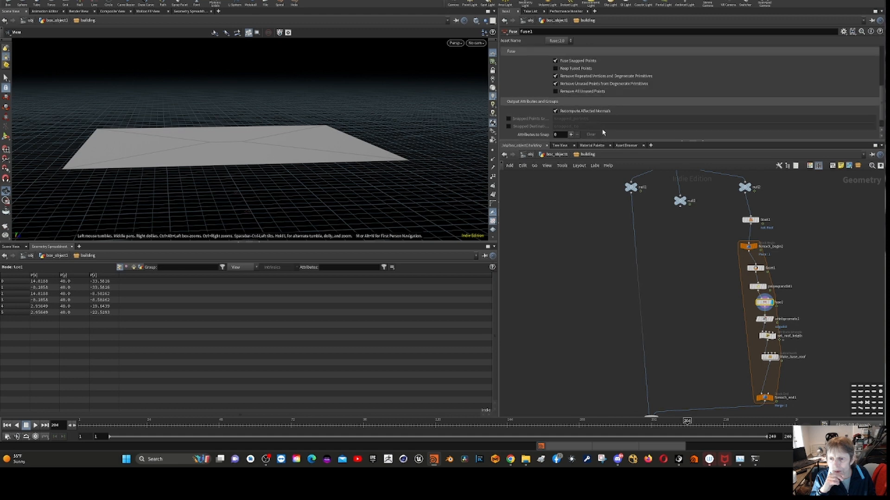
{"action": "scroll", "coordinate": [607, 132], "scroll_direction": "up", "scroll_amount": 8}
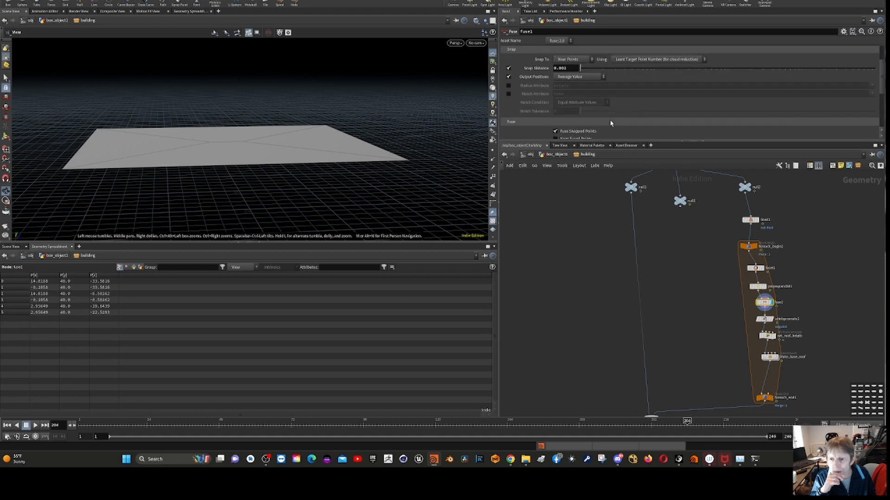
{"action": "scroll", "coordinate": [611, 126], "scroll_direction": "up", "scroll_amount": 2}
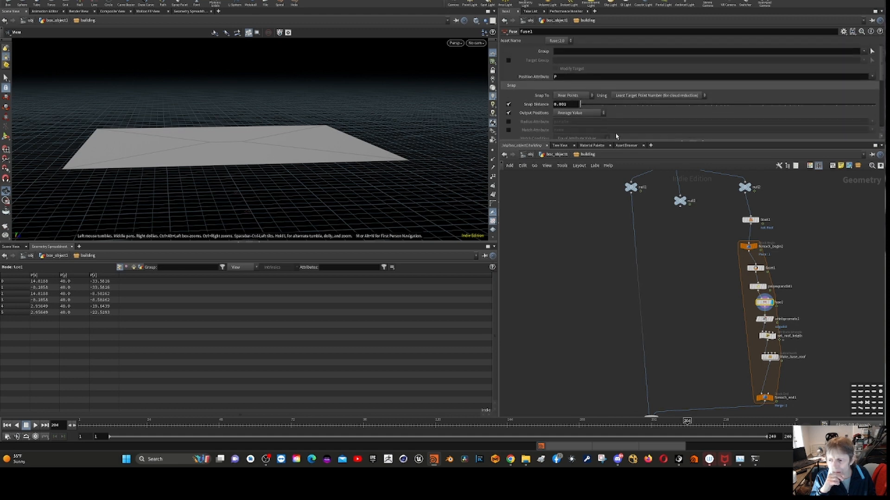
- Examine the offset, side determination, local attribute and tolerance parameters of polyexpand2d1
{"action": "left_click", "coordinate": [756, 288]}
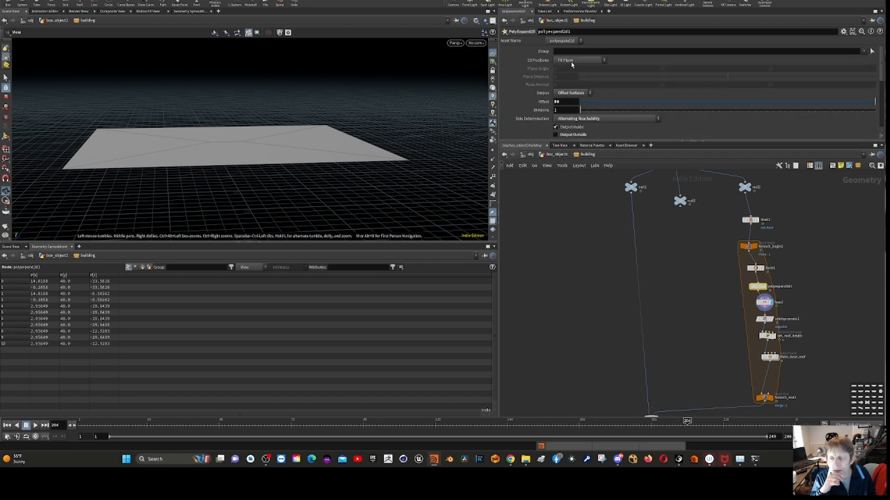
{"action": "scroll", "coordinate": [644, 119], "scroll_direction": "down", "scroll_amount": 3}
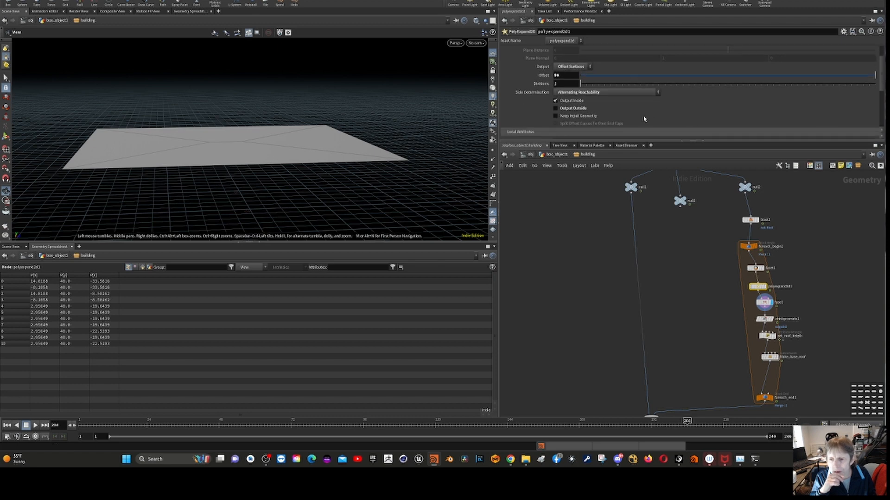
{"action": "scroll", "coordinate": [646, 121], "scroll_direction": "down", "scroll_amount": 6}
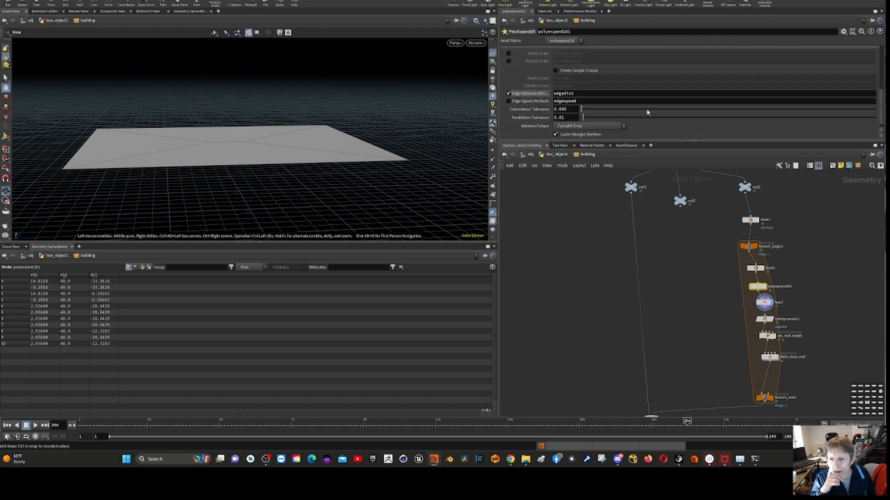
{"action": "scroll", "coordinate": [649, 119], "scroll_direction": "up", "scroll_amount": 2}
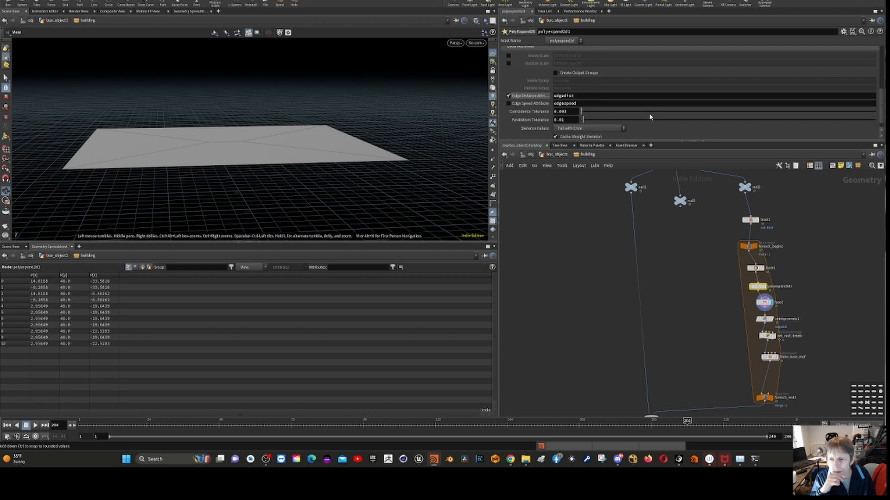
{"action": "scroll", "coordinate": [651, 118], "scroll_direction": "up", "scroll_amount": 2}
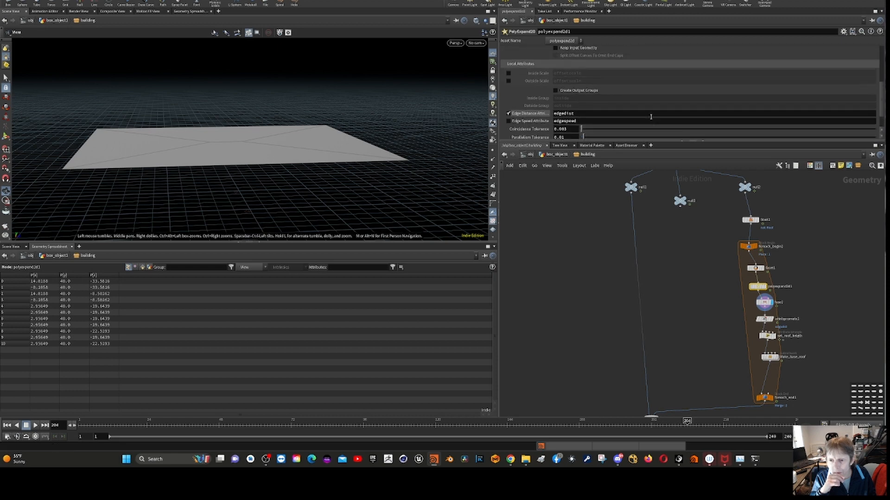
{"action": "scroll", "coordinate": [623, 121], "scroll_direction": "up", "scroll_amount": 1}
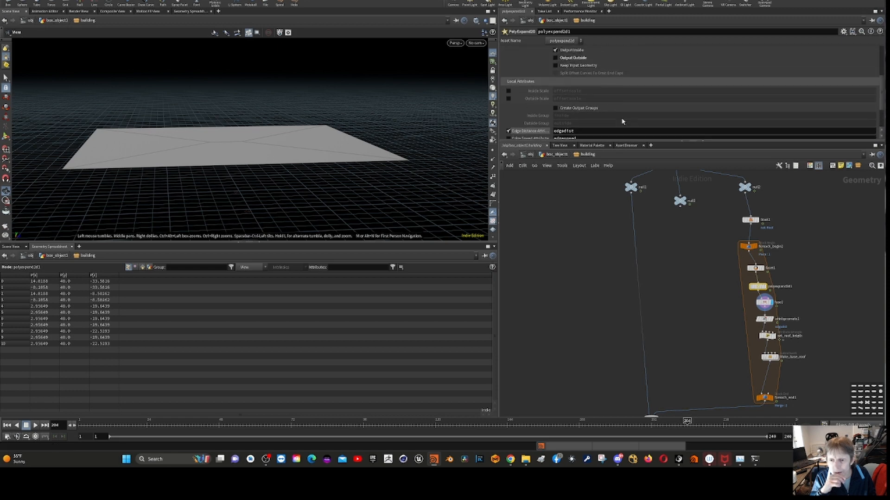
{"action": "scroll", "coordinate": [597, 95], "scroll_direction": "up", "scroll_amount": 2}
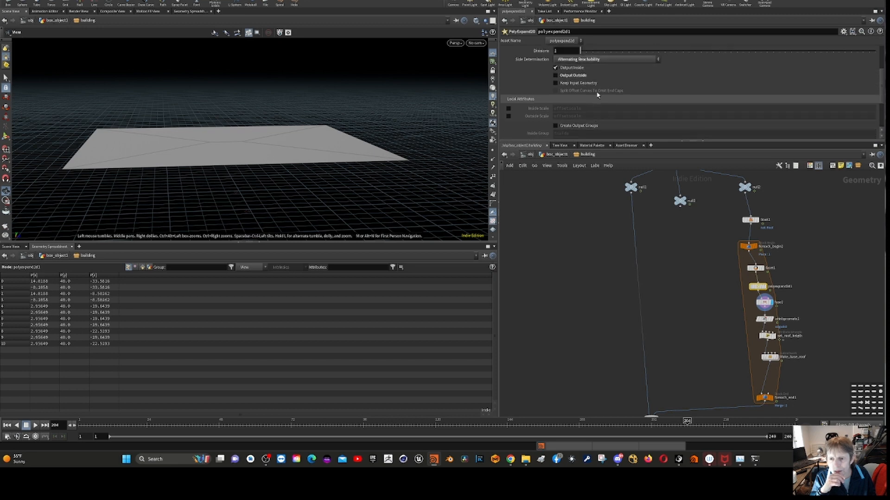
{"action": "scroll", "coordinate": [598, 103], "scroll_direction": "up", "scroll_amount": 7}
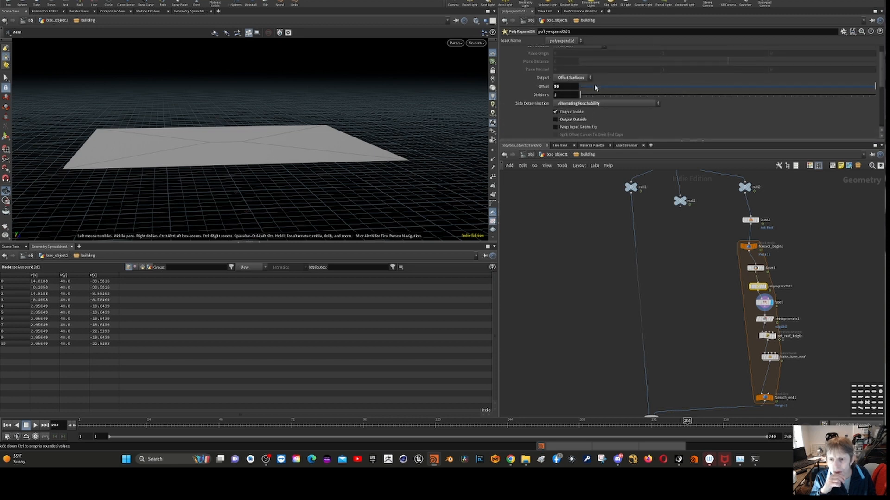
- Set the Output of polyexpand2d1 to Offset Curves
{"action": "left_click", "coordinate": [571, 93]}
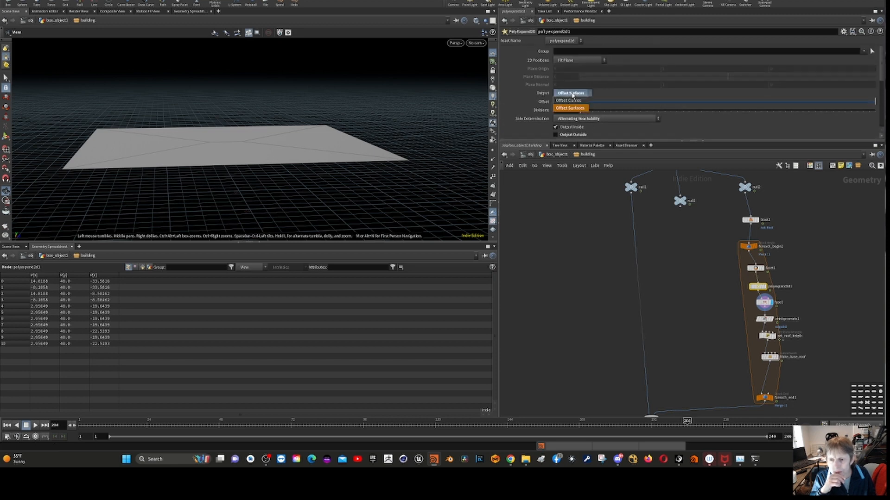
{"action": "left_click", "coordinate": [573, 96]}
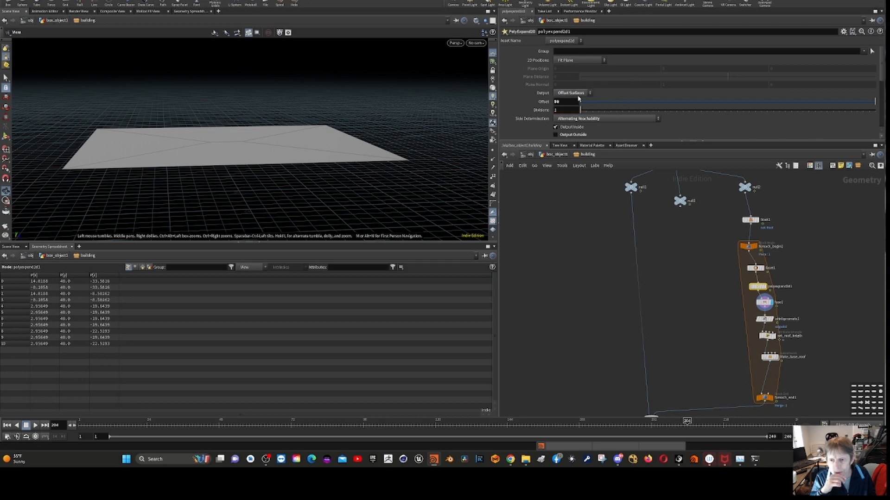
{"action": "left_click", "coordinate": [575, 94]}
{"action": "left_click", "coordinate": [567, 101]}
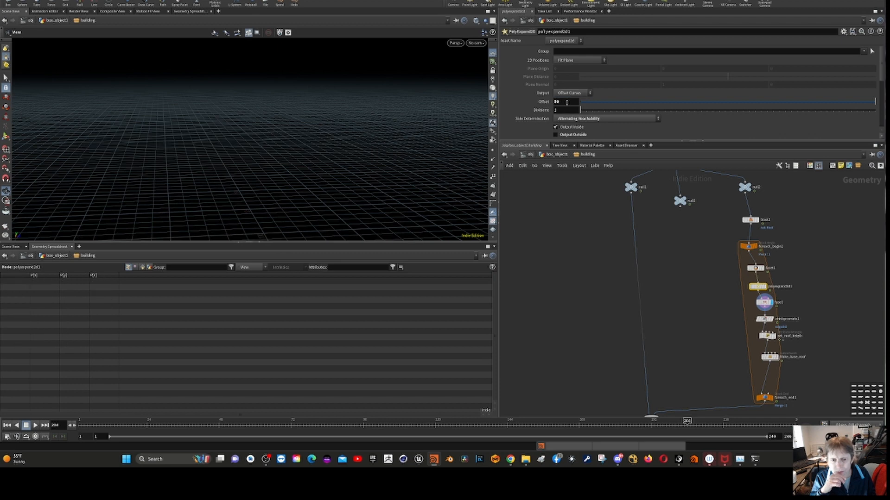
- Set the Output of polyexpand2d1 back to Offset Surfaces
{"action": "left_click", "coordinate": [570, 94]}
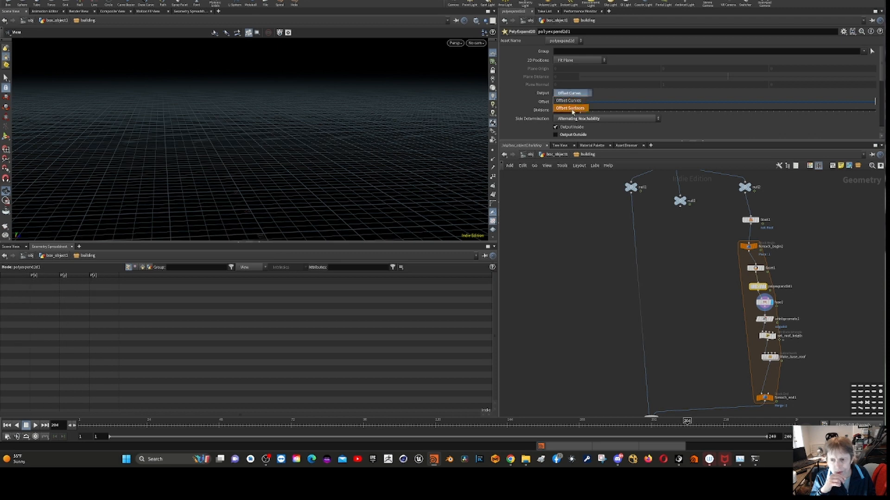
{"action": "left_click", "coordinate": [573, 102]}
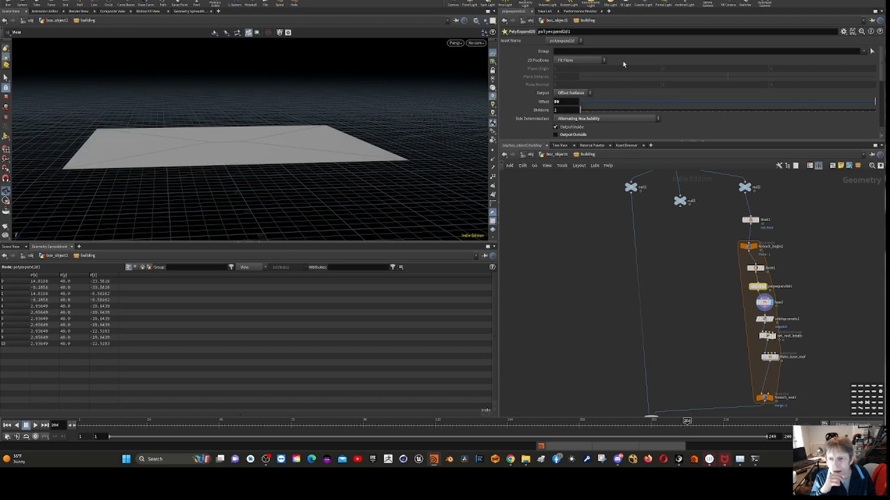
- Review the Side Determination options, local attributes and tolerance parameters of polyexpand2d1
{"action": "scroll", "coordinate": [600, 62], "scroll_direction": "down", "scroll_amount": 4}
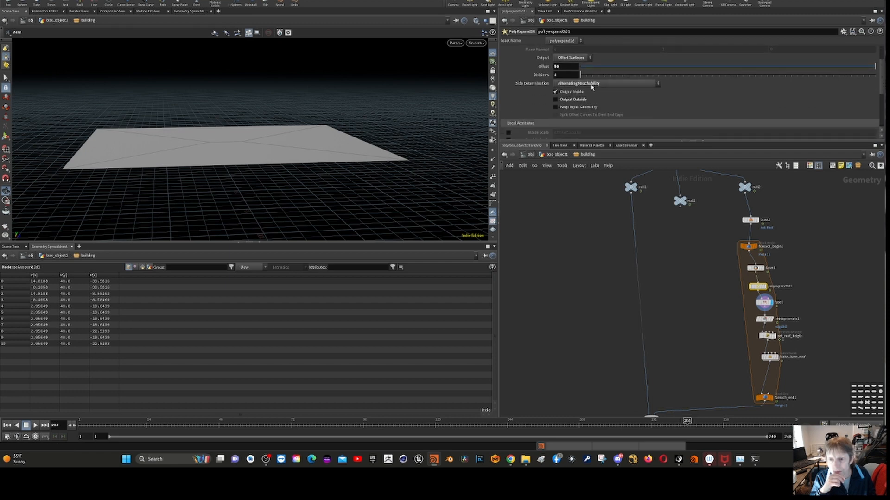
{"action": "left_click", "coordinate": [592, 84]}
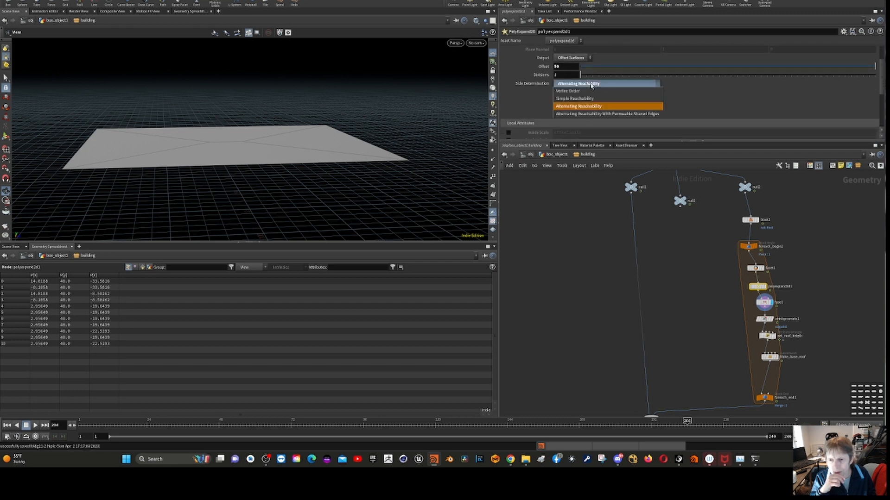
{"action": "left_click", "coordinate": [591, 85]}
{"action": "scroll", "coordinate": [723, 83], "scroll_direction": "down", "scroll_amount": 4}
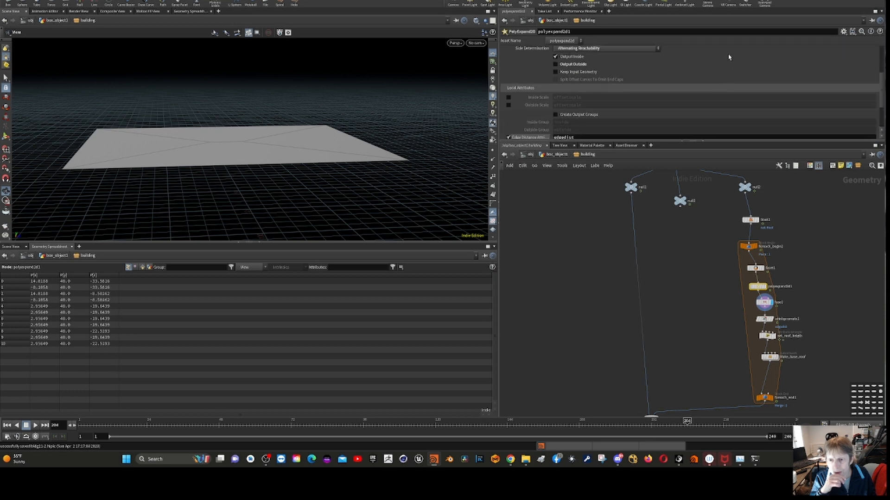
{"action": "scroll", "coordinate": [727, 70], "scroll_direction": "down", "scroll_amount": 5}
{"action": "scroll", "coordinate": [695, 81], "scroll_direction": "up", "scroll_amount": 10}
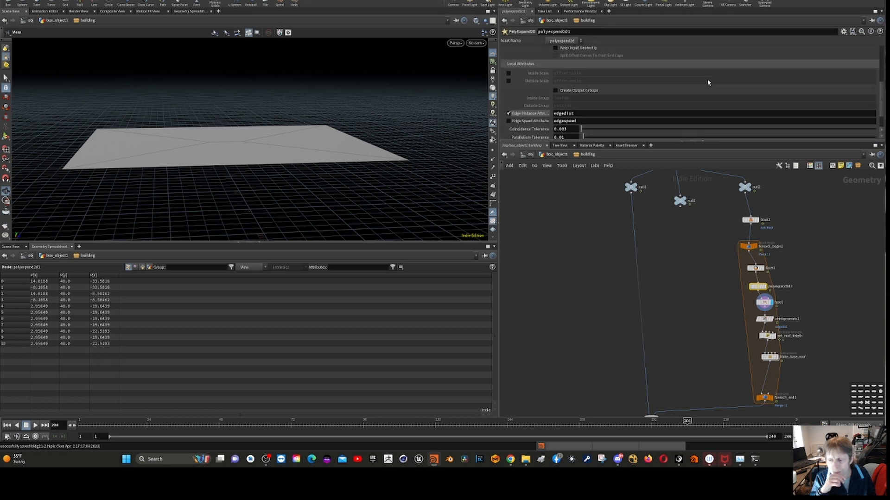
{"action": "scroll", "coordinate": [666, 77], "scroll_direction": "up", "scroll_amount": 2}
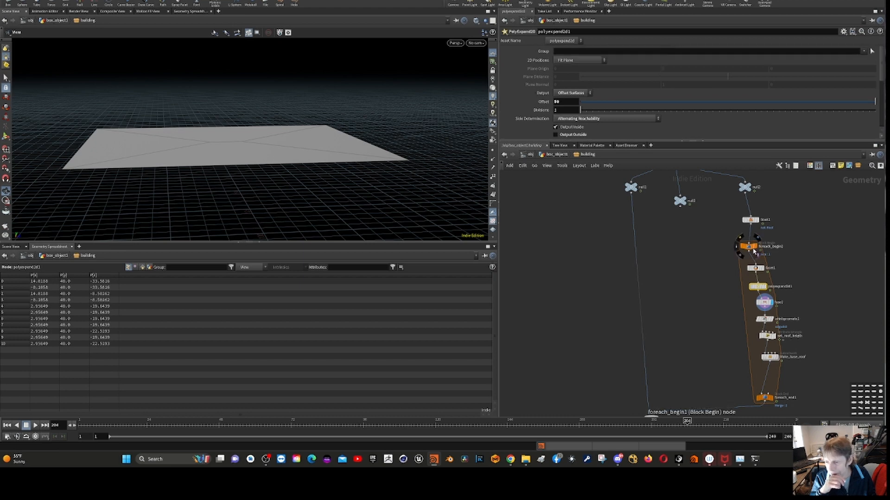
- Examine the Remove Inline Points and other facet1 parameters, checking attribpromote1 briefly for comparison
{"action": "left_click", "coordinate": [757, 270]}
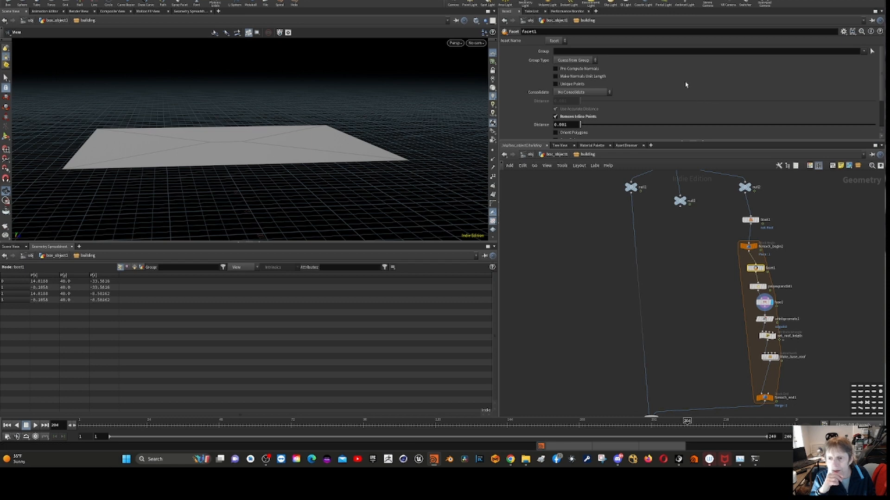
{"action": "scroll", "coordinate": [687, 85], "scroll_direction": "down", "scroll_amount": 5}
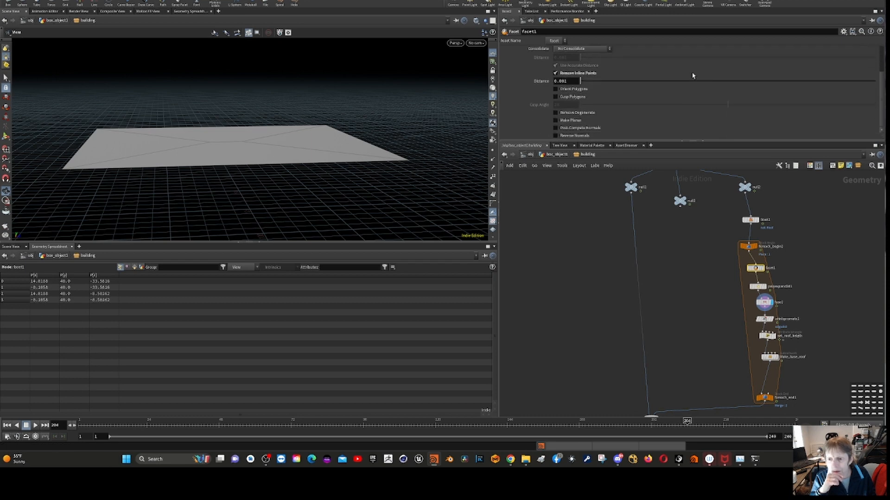
{"action": "scroll", "coordinate": [693, 76], "scroll_direction": "up", "scroll_amount": 3}
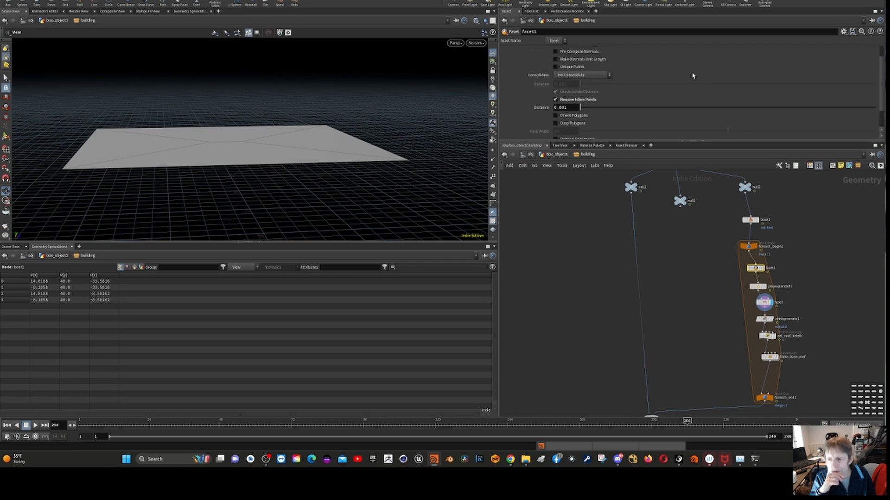
{"action": "left_click", "coordinate": [764, 319]}
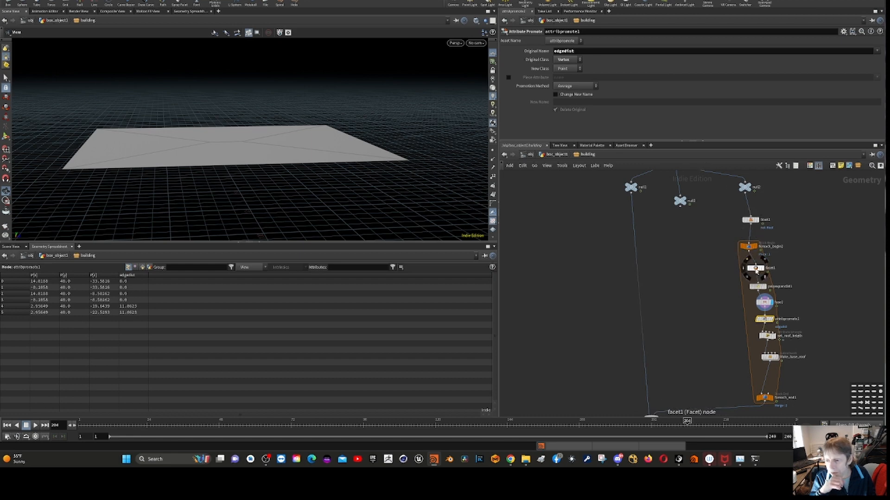
{"action": "left_click", "coordinate": [757, 269]}
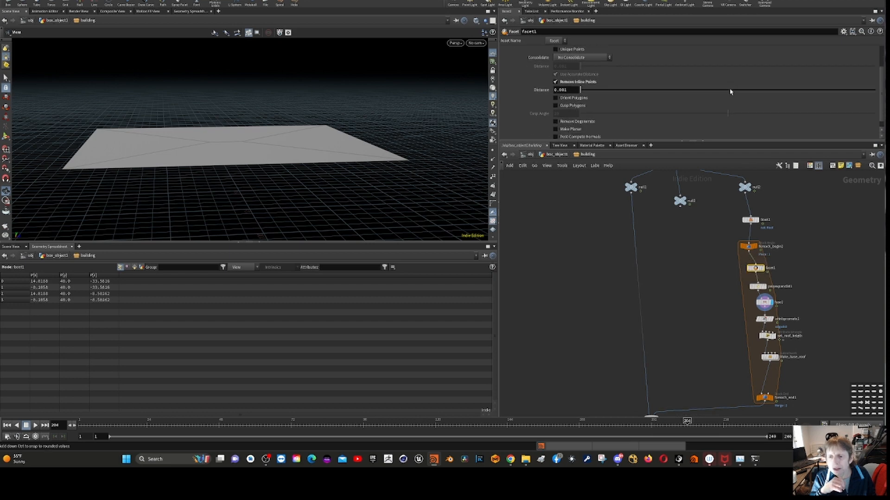
{"action": "scroll", "coordinate": [726, 107], "scroll_direction": "up", "scroll_amount": 3}
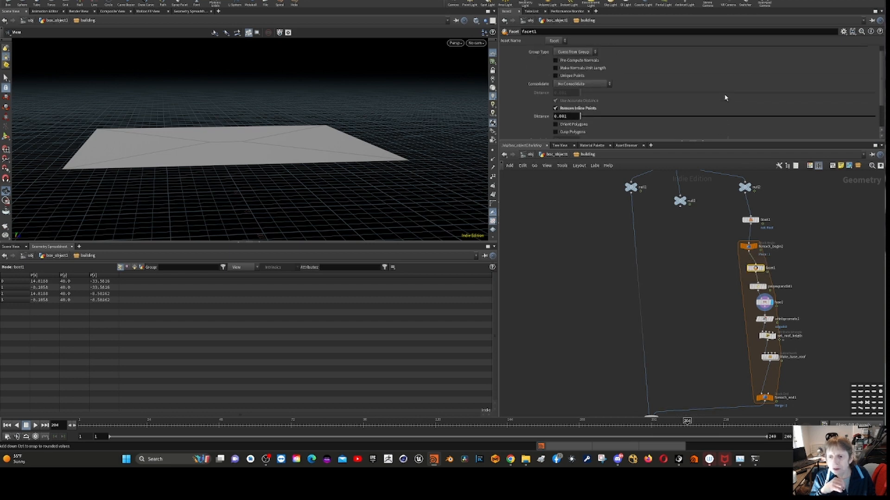
- Check the 2D Positions options of polyexpand2d1 and its Edge Distance Attribute setting
{"action": "left_click", "coordinate": [757, 288]}
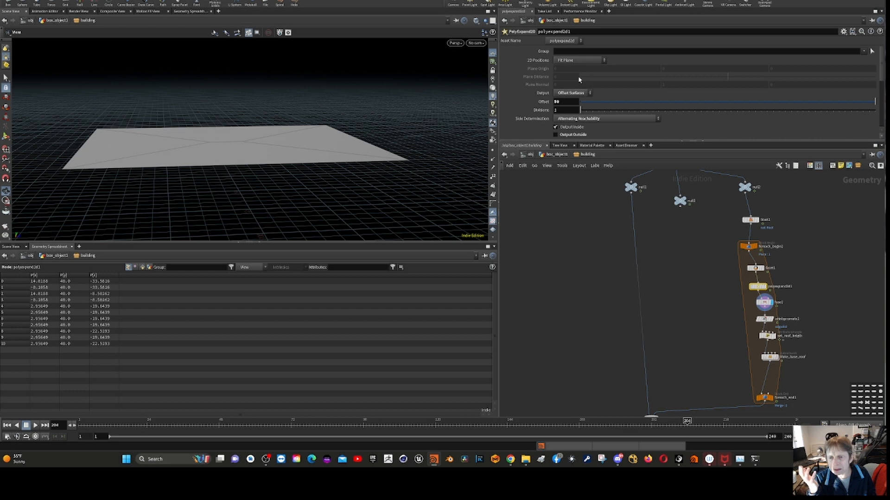
{"action": "left_click", "coordinate": [578, 62]}
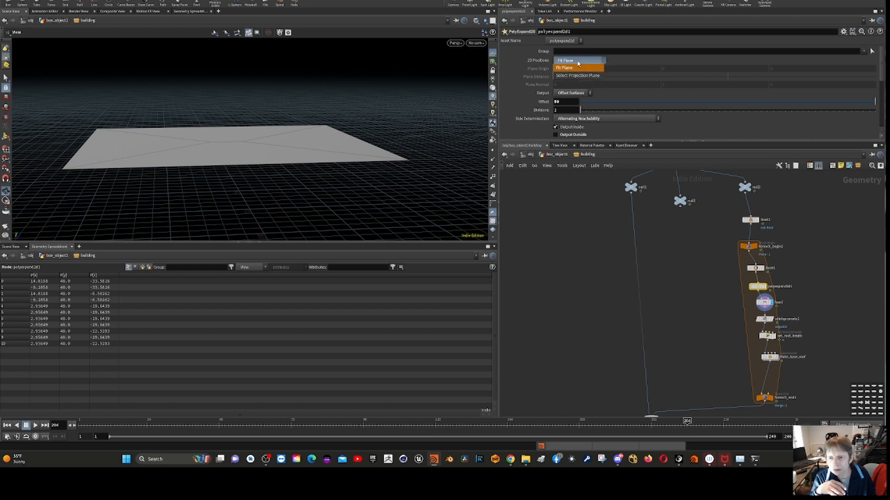
{"action": "left_click", "coordinate": [578, 62]}
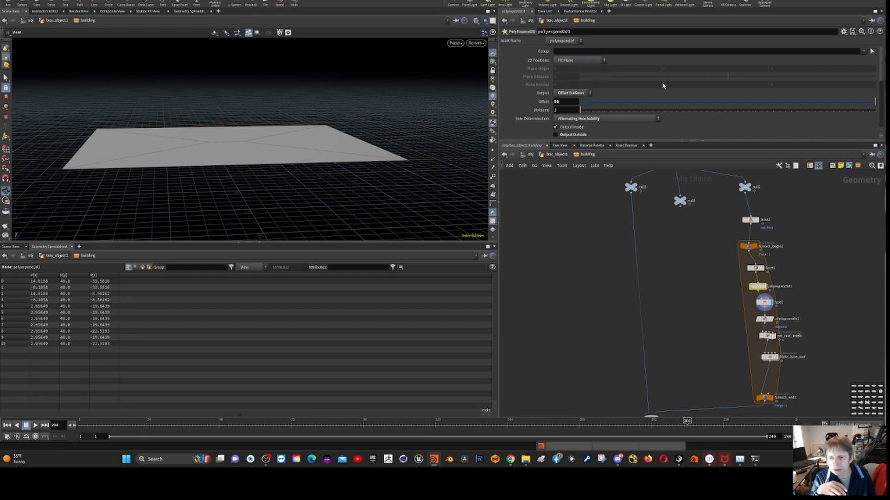
{"action": "scroll", "coordinate": [663, 85], "scroll_direction": "down", "scroll_amount": 2}
{"action": "scroll", "coordinate": [663, 86], "scroll_direction": "down", "scroll_amount": 4}
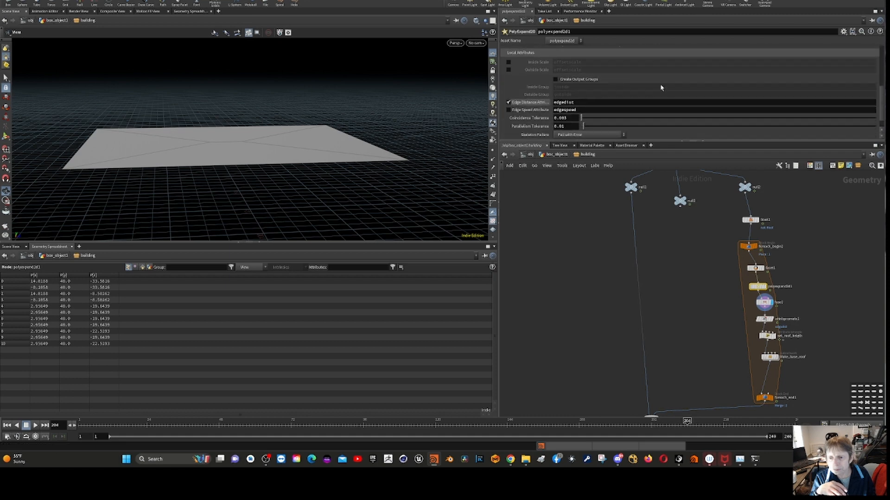
{"action": "scroll", "coordinate": [660, 88], "scroll_direction": "down", "scroll_amount": 1}
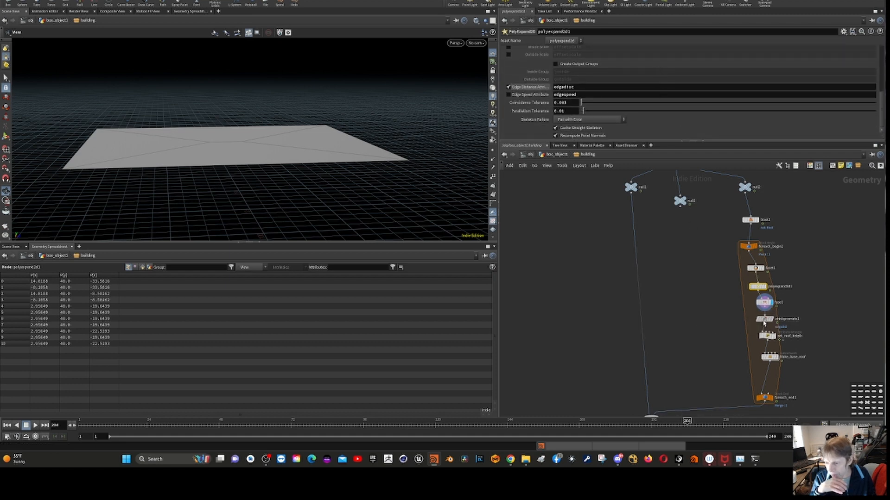
- Review the vertex-to-point promotion of edgedist in attribpromote1 and display the node's result
{"action": "left_click", "coordinate": [764, 320]}
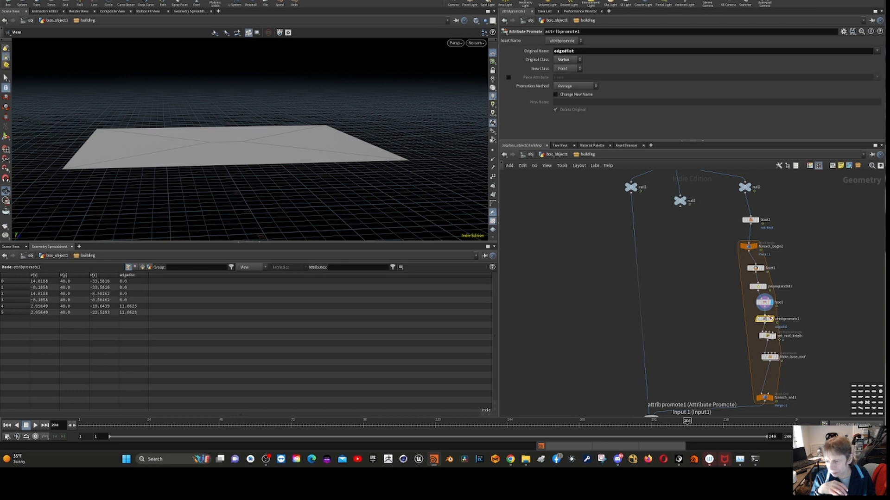
{"action": "mouse_move", "coordinate": [766, 320]}
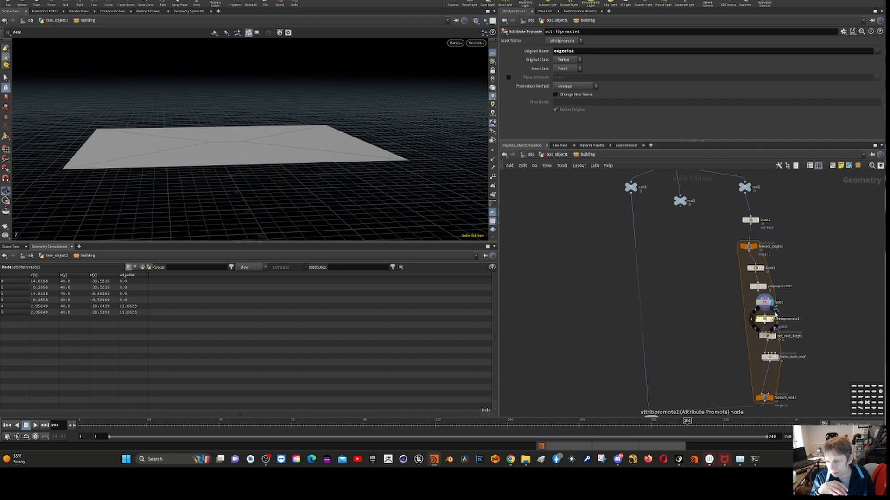
{"action": "left_click", "coordinate": [774, 316]}
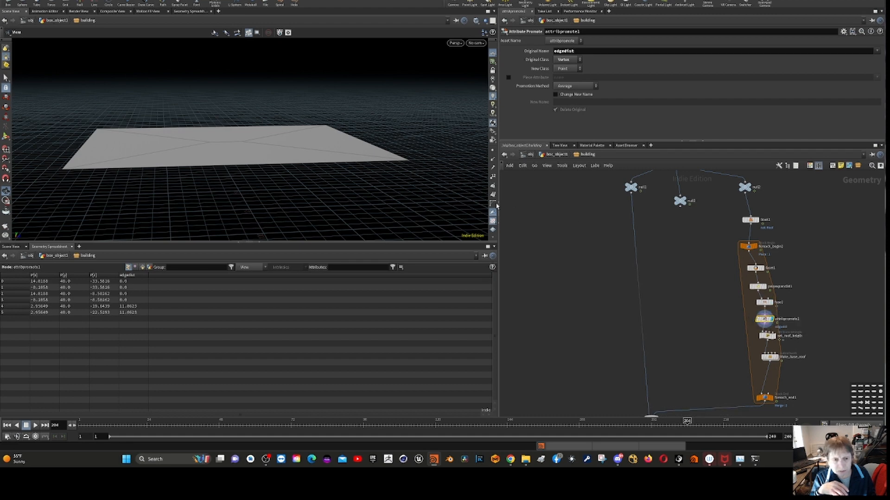
{"action": "mouse_move", "coordinate": [765, 322]}
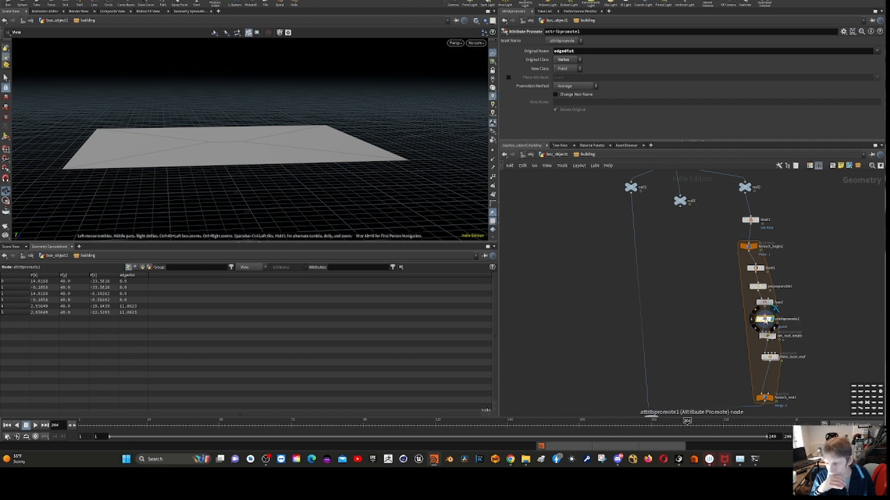
- Turn on point display in the viewport and inspect the points of the flat roof surface
{"action": "left_click", "coordinate": [493, 151]}
{"action": "scroll", "coordinate": [369, 146], "scroll_direction": "up", "scroll_amount": 3}
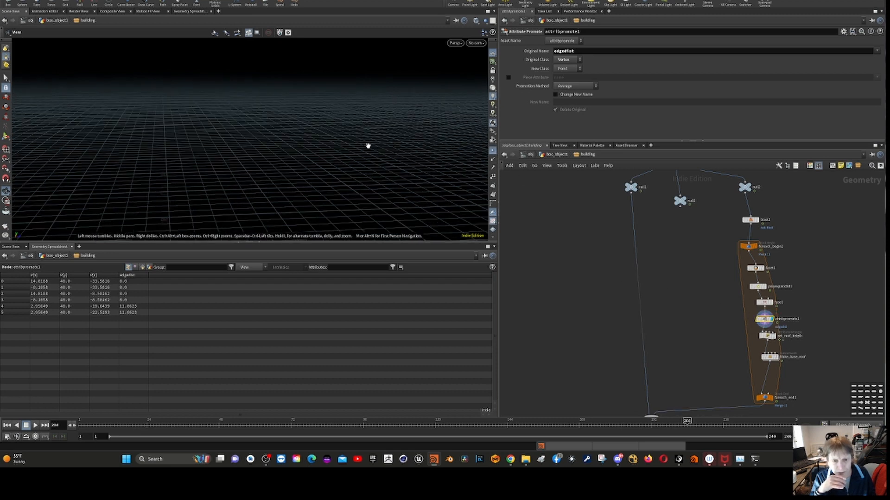
{"action": "scroll", "coordinate": [370, 153], "scroll_direction": "down", "scroll_amount": 5}
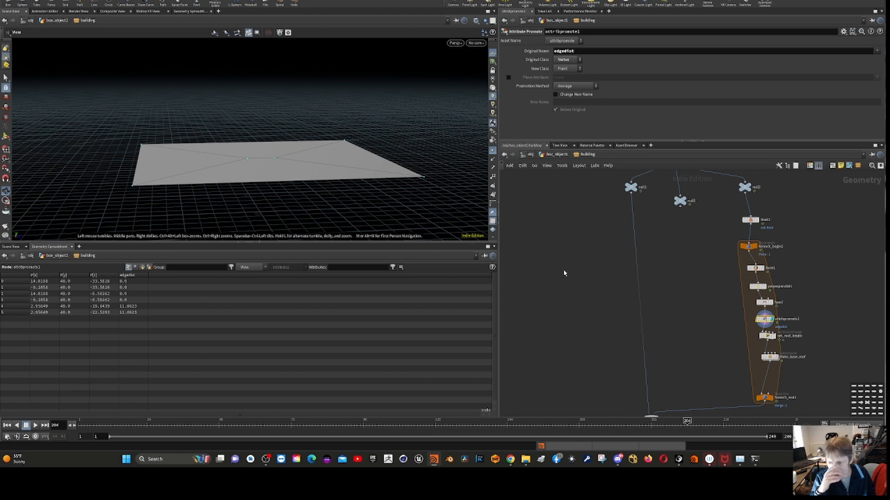
- Review the VEX expression of set_roof_heigth, display its result, and glance at the Make_base_roof output data
{"action": "left_click", "coordinate": [768, 337]}
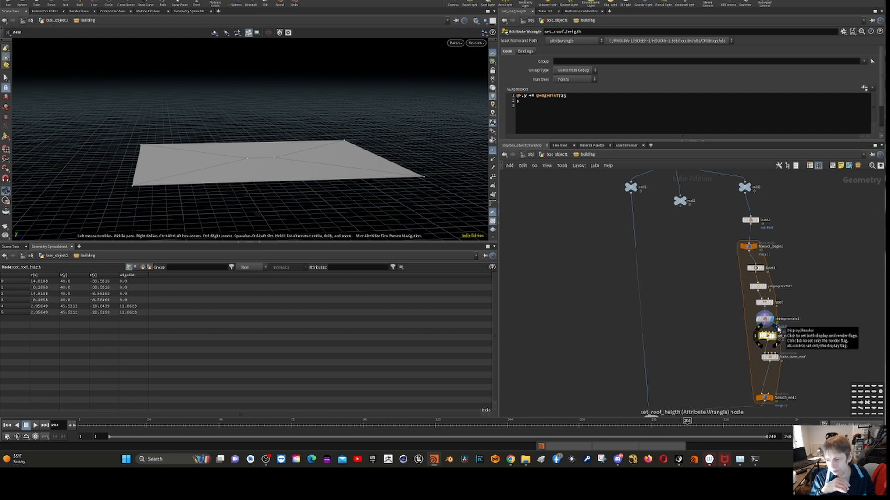
{"action": "left_click", "coordinate": [777, 328]}
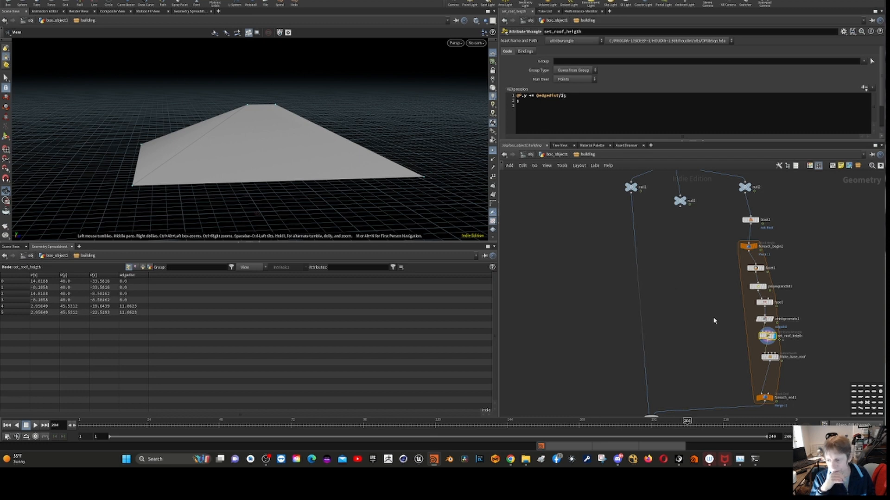
{"action": "left_click", "coordinate": [770, 358]}
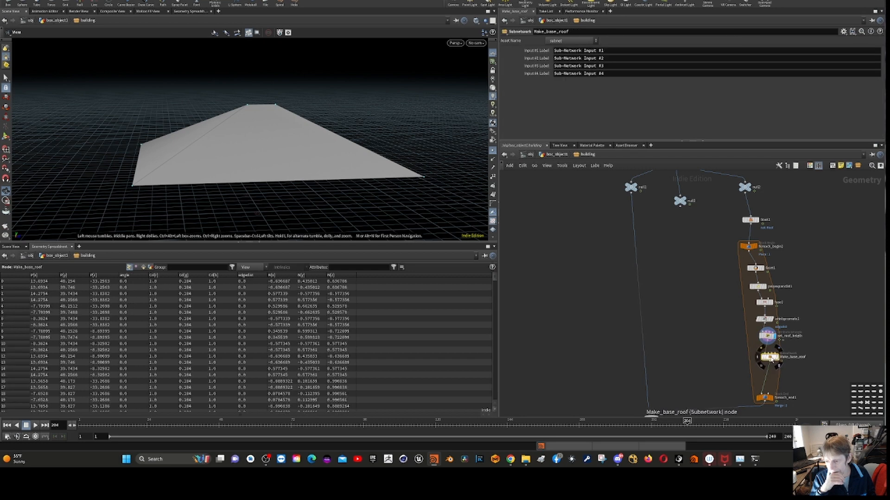
- Look inside set_roof_heigth at its attribvop1 node and return to the building network
{"action": "double_click", "coordinate": [767, 336]}
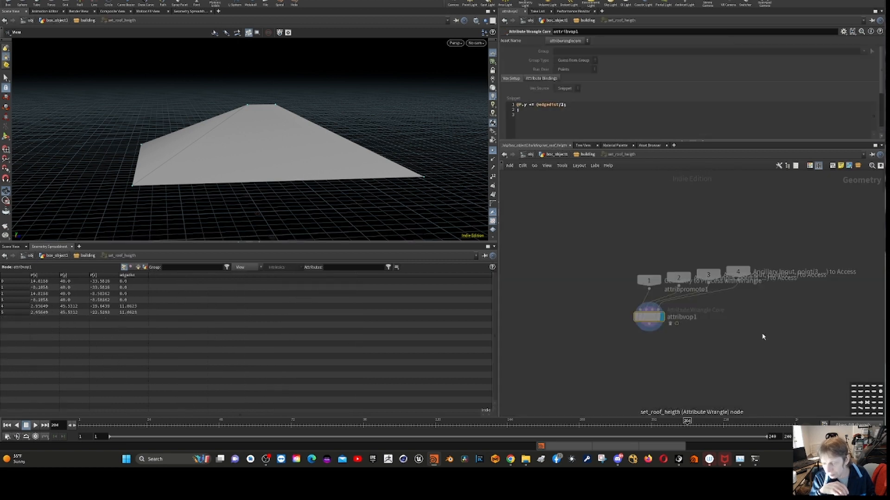
{"action": "scroll", "coordinate": [612, 269], "scroll_direction": "up", "scroll_amount": 2}
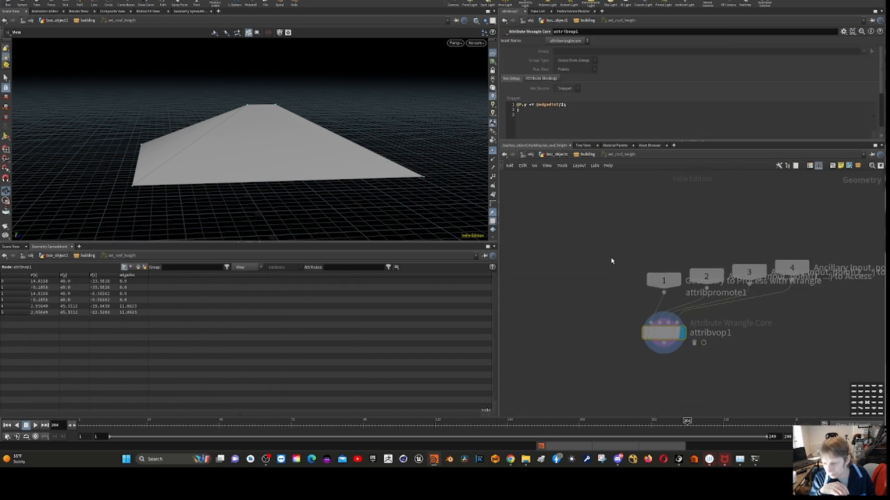
{"action": "scroll", "coordinate": [611, 261], "scroll_direction": "down", "scroll_amount": 2}
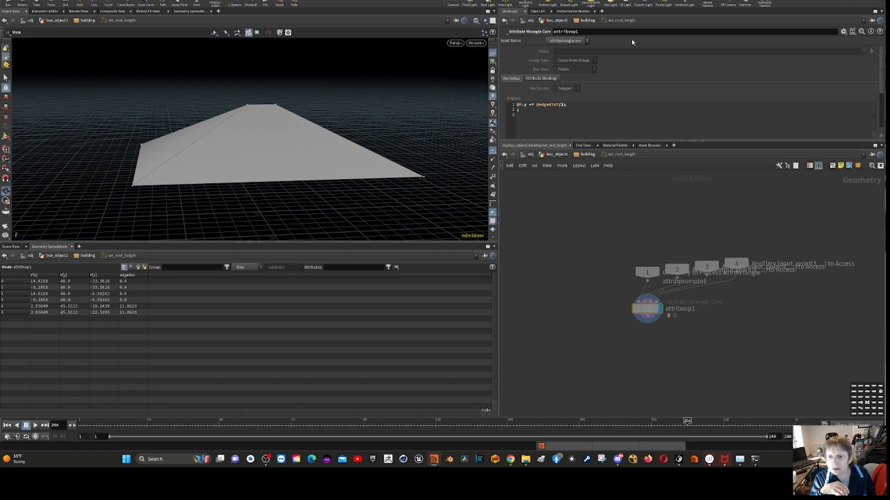
{"action": "left_click", "coordinate": [504, 21]}
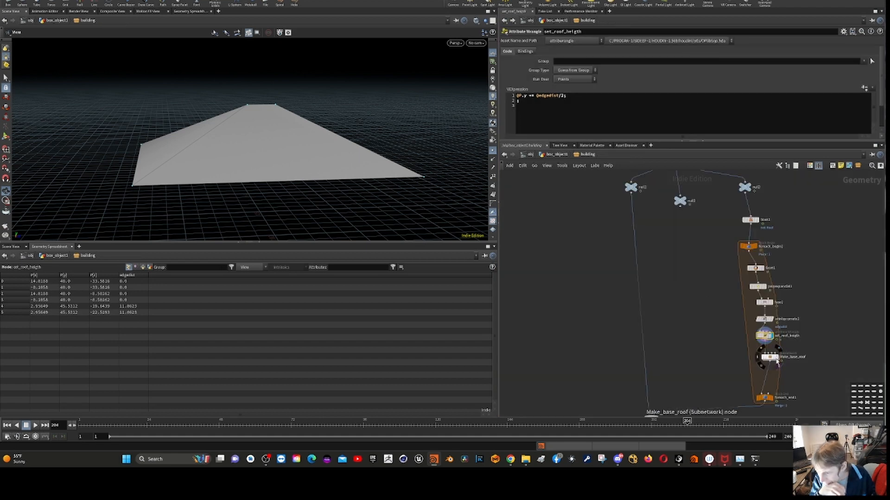
- Save the scene and open the Make_base_roof subnetwork to view its nodes
{"action": "key", "text": "ctrl+s"}
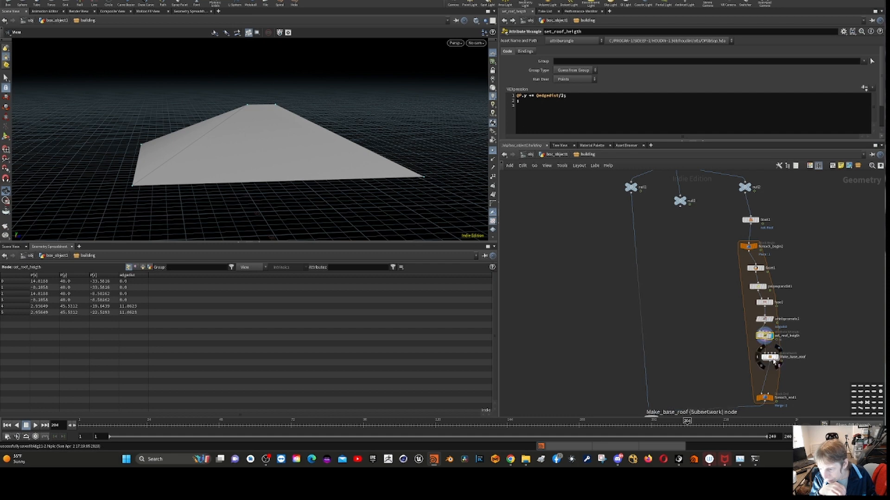
{"action": "left_click", "coordinate": [772, 361]}
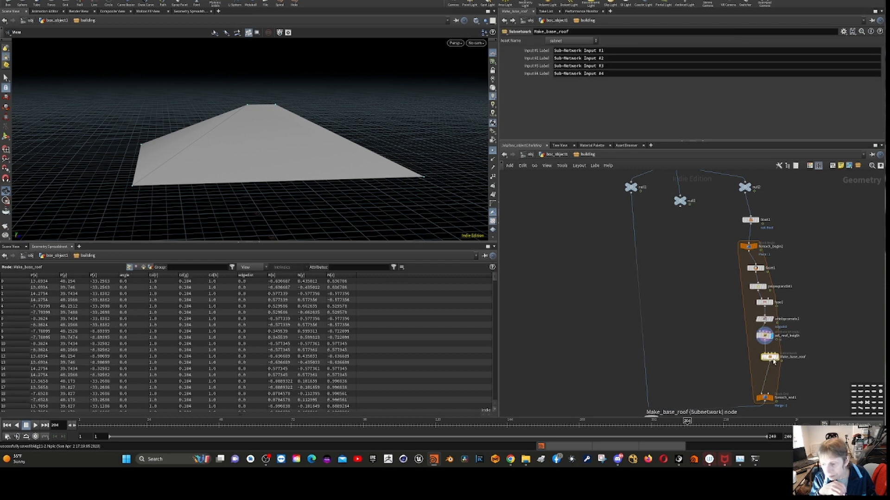
{"action": "double_click", "coordinate": [770, 359]}
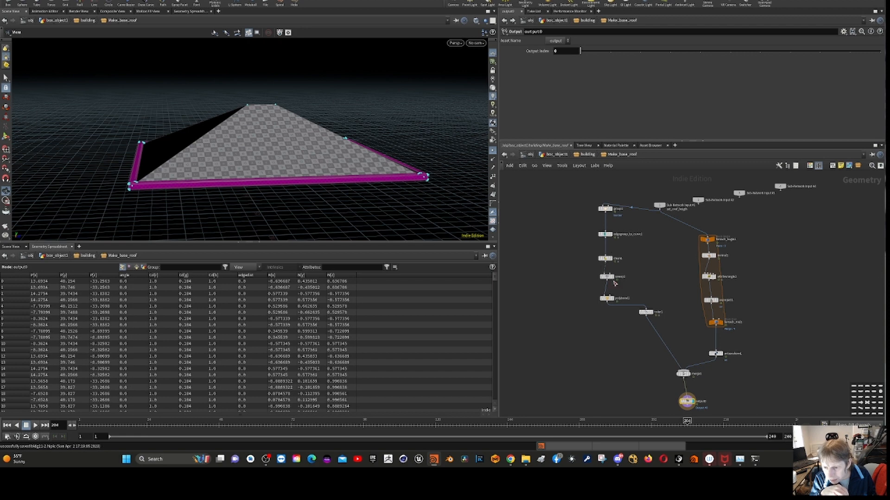
{"action": "mouse_move", "coordinate": [608, 301]}
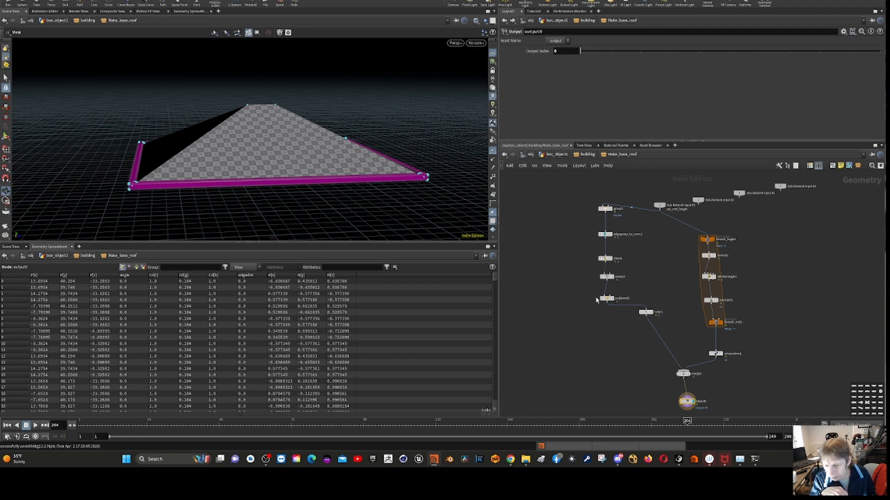
- Display the group1 node's result and review its border edge group settings, including the Include by Edges options
{"action": "left_click", "coordinate": [609, 209]}
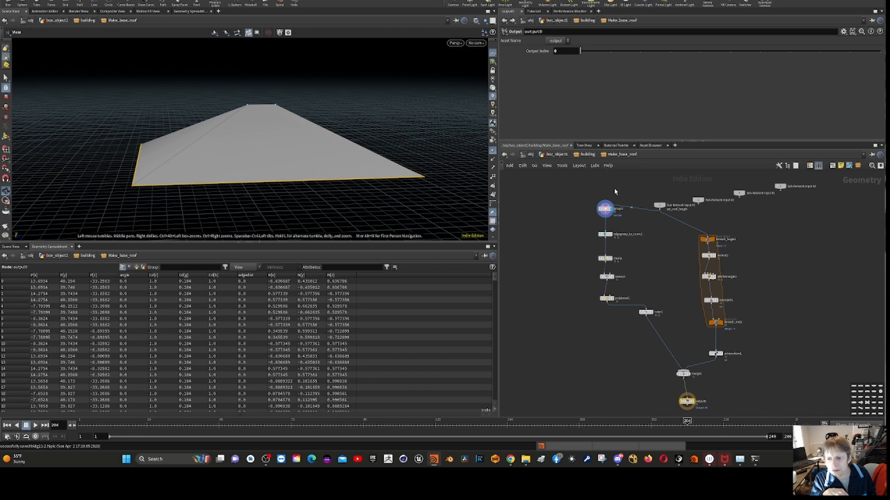
{"action": "left_click", "coordinate": [605, 210]}
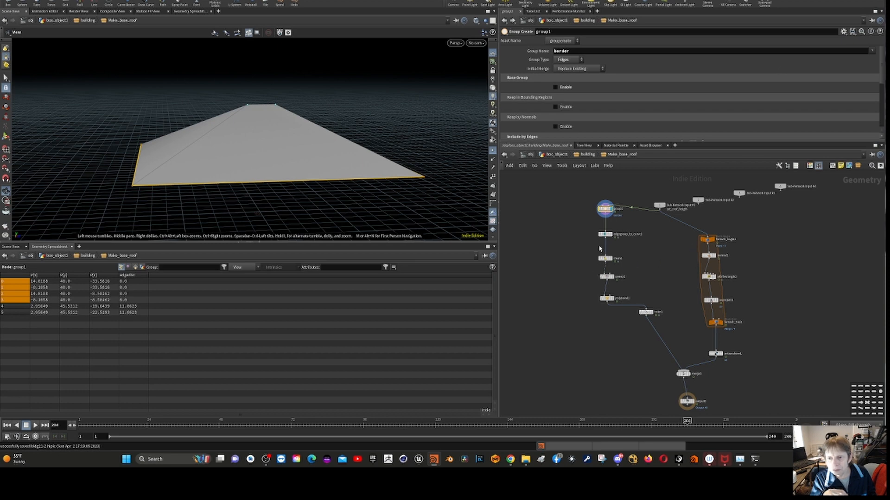
{"action": "scroll", "coordinate": [677, 114], "scroll_direction": "down", "scroll_amount": 4}
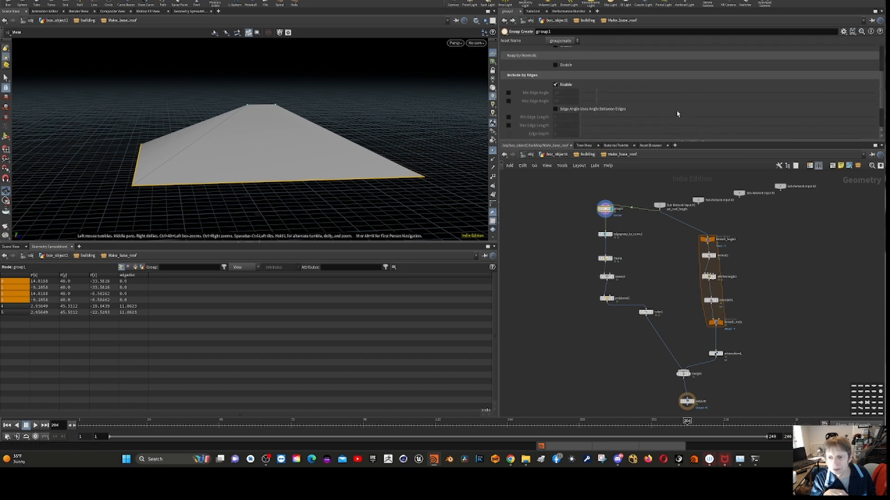
{"action": "scroll", "coordinate": [677, 114], "scroll_direction": "down", "scroll_amount": 2}
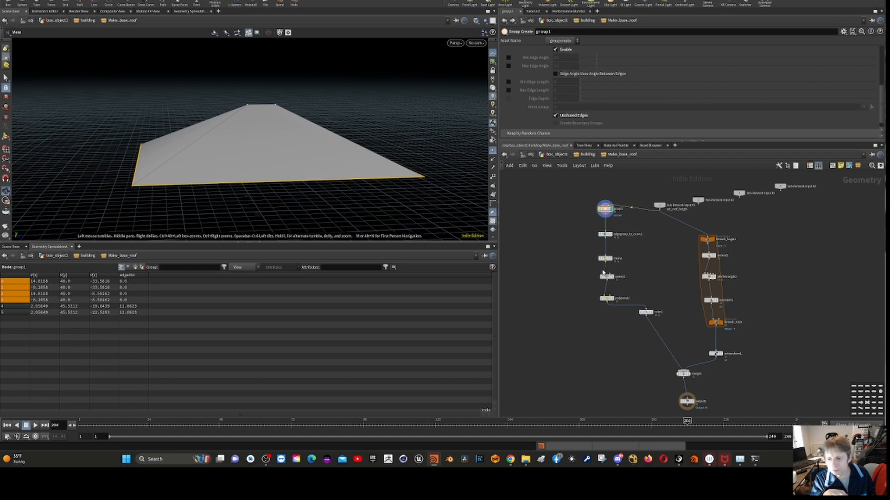
- Display the edgegroup_to_curve1 result, save the scene, and examine the roof border curve in the viewport
{"action": "left_click", "coordinate": [608, 237]}
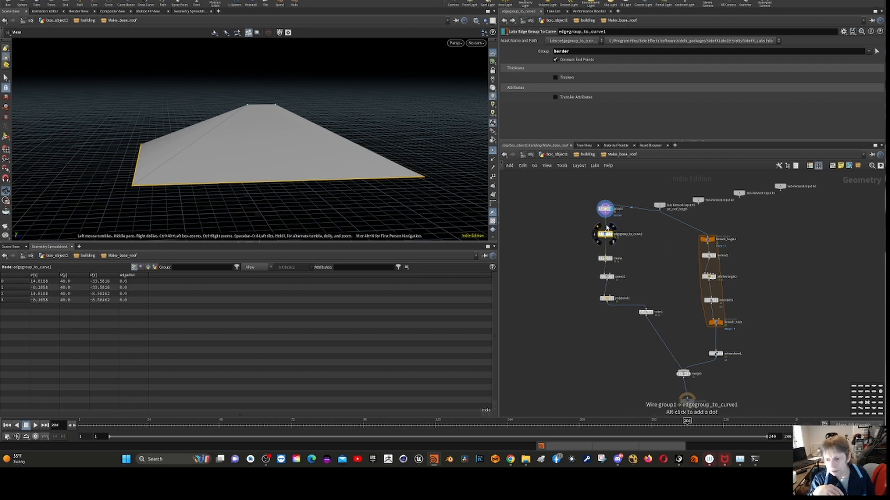
{"action": "left_click", "coordinate": [608, 228]}
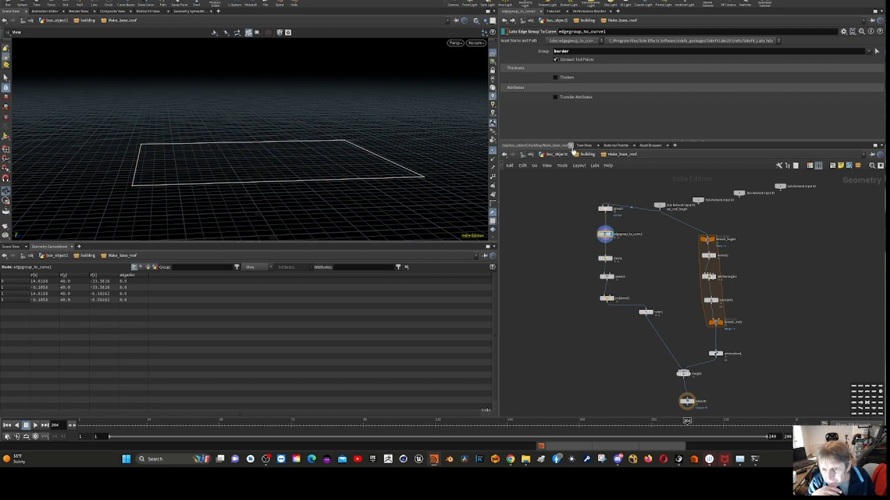
{"action": "key", "text": "ctrl+s"}
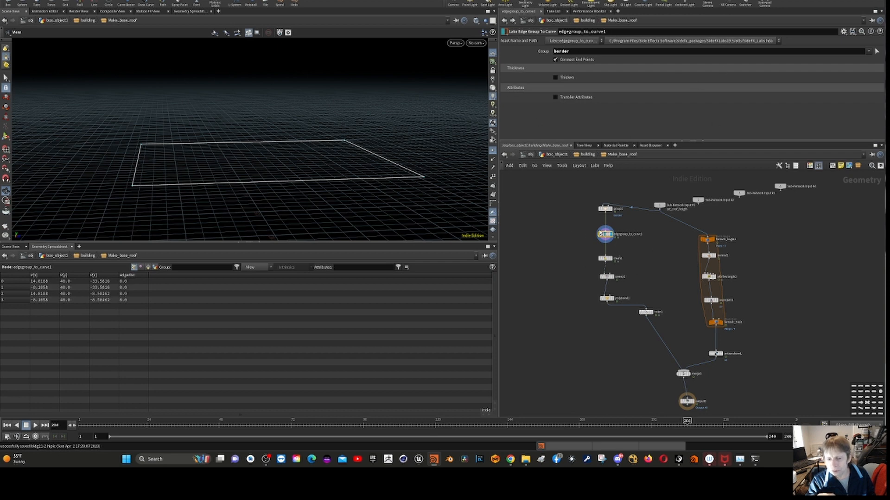
{"action": "left_click_drag", "start_coordinate": [327, 201], "coordinate": [373, 173]}
{"action": "left_click_drag", "start_coordinate": [348, 146], "coordinate": [319, 165]}
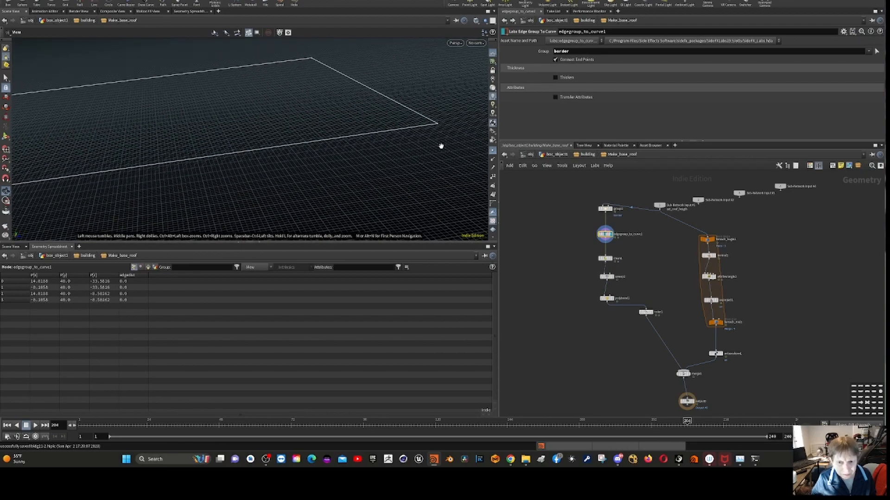
{"action": "scroll", "coordinate": [371, 143], "scroll_direction": "up", "scroll_amount": 2}
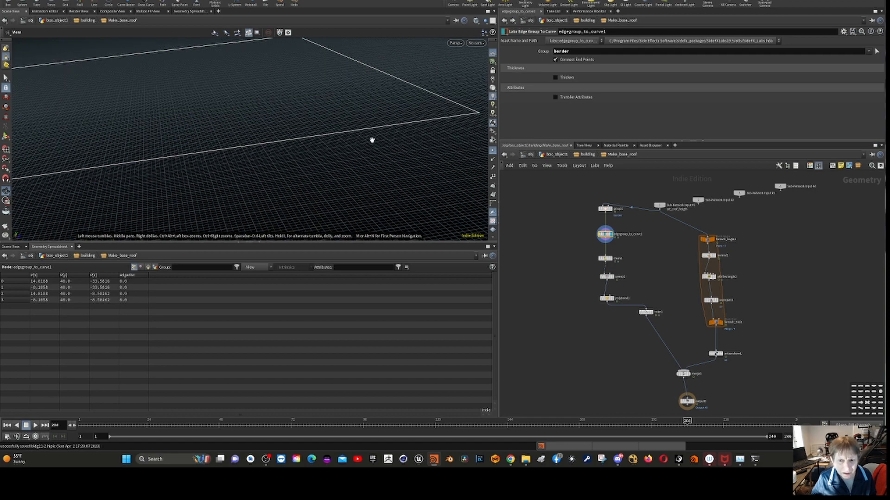
{"action": "scroll", "coordinate": [372, 139], "scroll_direction": "down", "scroll_amount": 3}
{"action": "scroll", "coordinate": [372, 137], "scroll_direction": "up", "scroll_amount": 5}
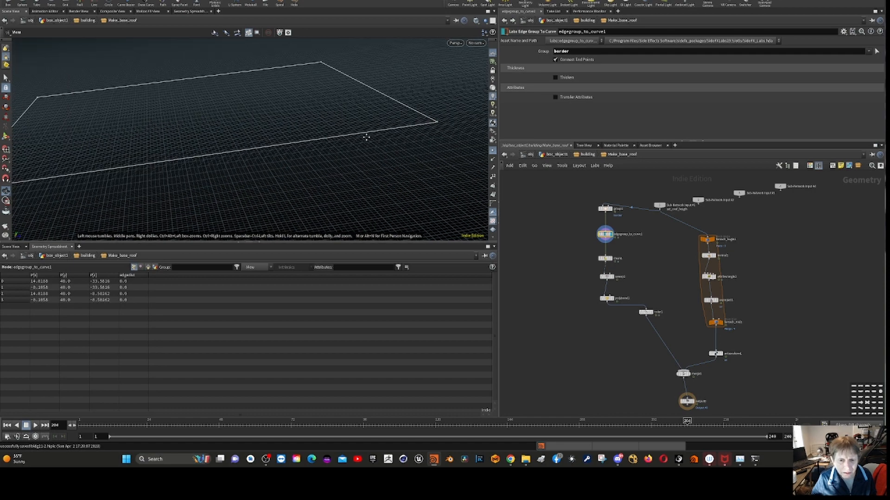
{"action": "scroll", "coordinate": [367, 139], "scroll_direction": "down", "scroll_amount": 6}
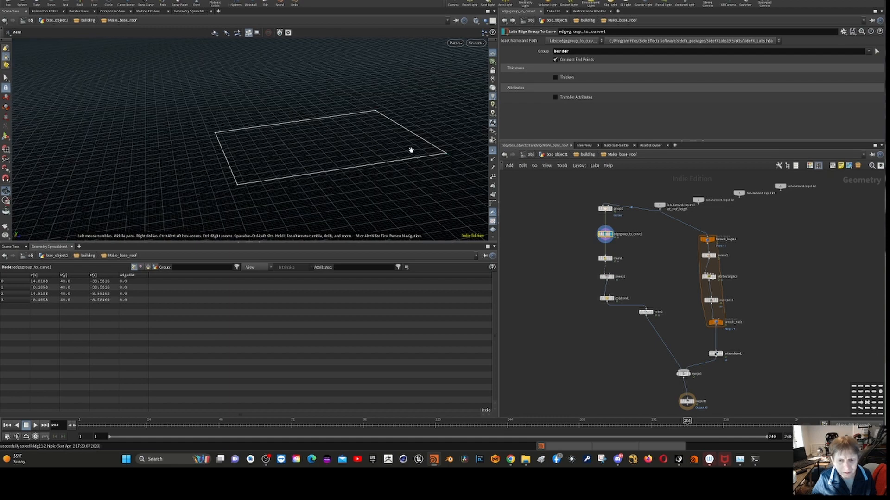
{"action": "scroll", "coordinate": [409, 149], "scroll_direction": "up", "scroll_amount": 4}
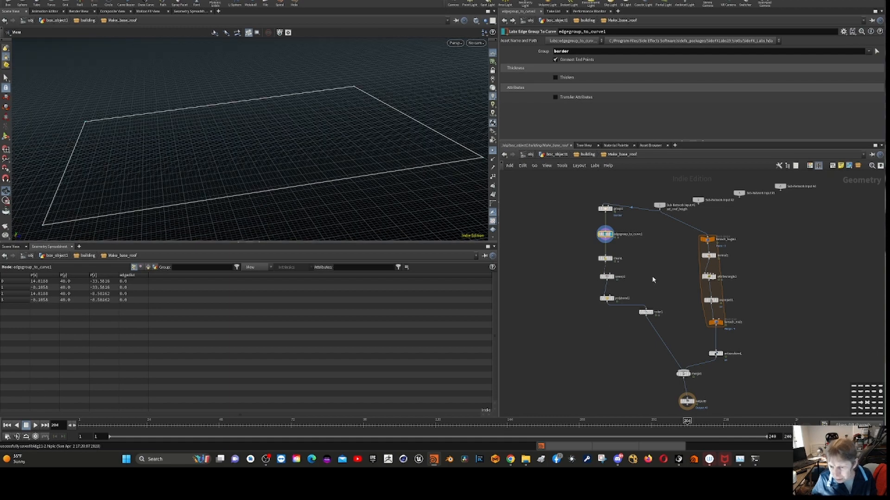
- Display the sweep1 result and review its UV and surface settings for the border frame
{"action": "mouse_move", "coordinate": [610, 261]}
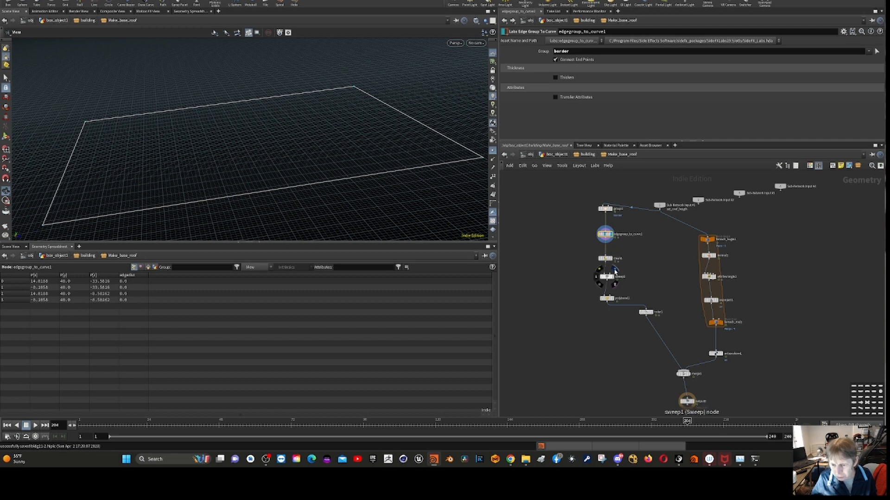
{"action": "left_click", "coordinate": [615, 272]}
{"action": "left_click", "coordinate": [608, 276]}
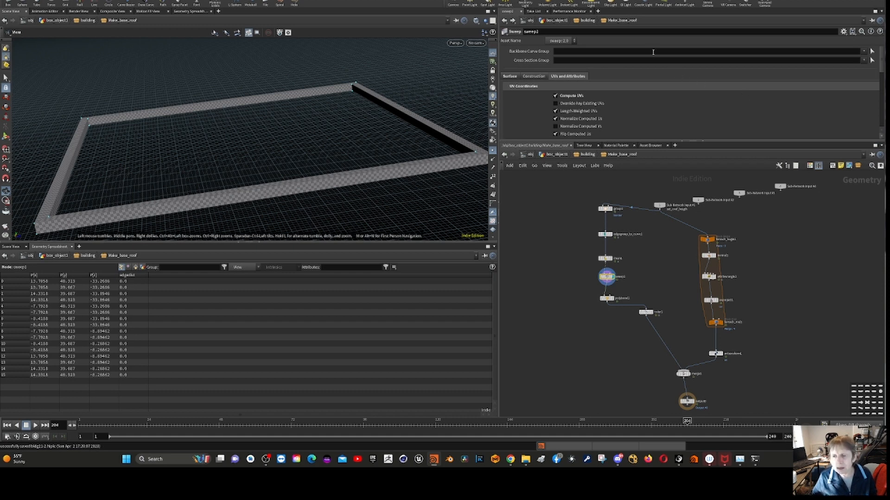
{"action": "scroll", "coordinate": [643, 102], "scroll_direction": "down", "scroll_amount": 2}
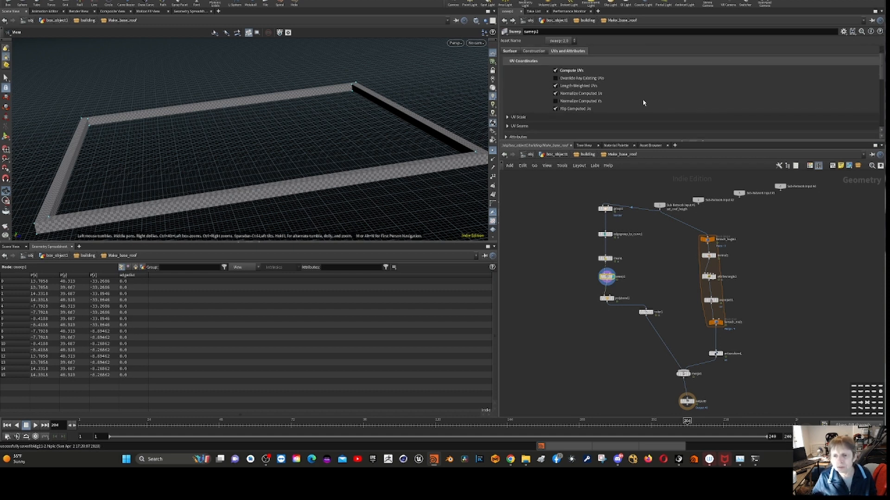
{"action": "scroll", "coordinate": [682, 65], "scroll_direction": "up", "scroll_amount": 2}
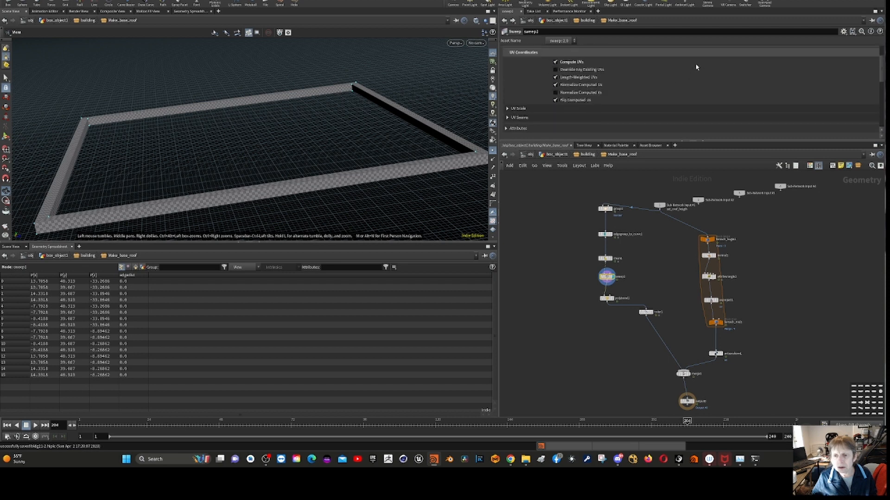
{"action": "scroll", "coordinate": [680, 69], "scroll_direction": "up", "scroll_amount": 1}
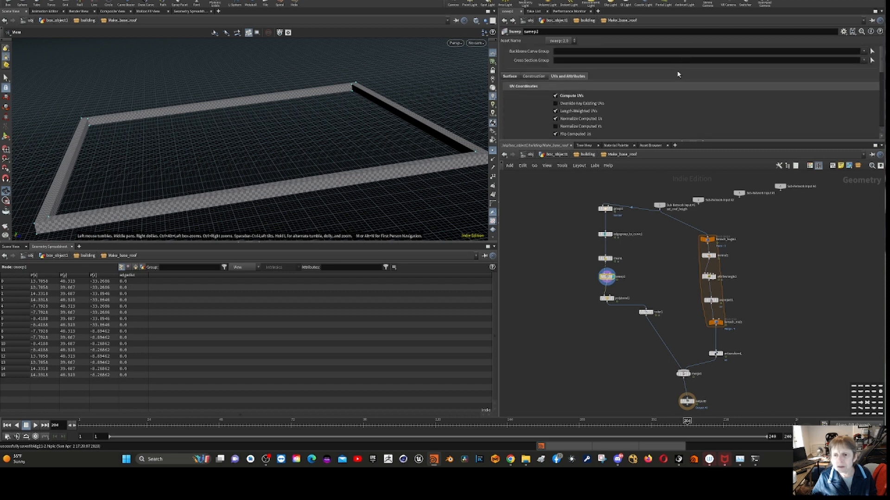
{"action": "left_click", "coordinate": [510, 76]}
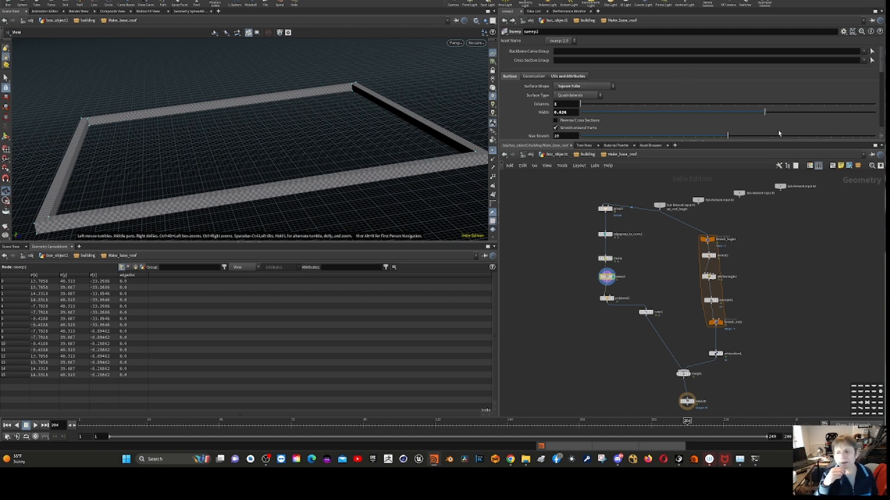
{"action": "scroll", "coordinate": [644, 106], "scroll_direction": "down", "scroll_amount": 1}
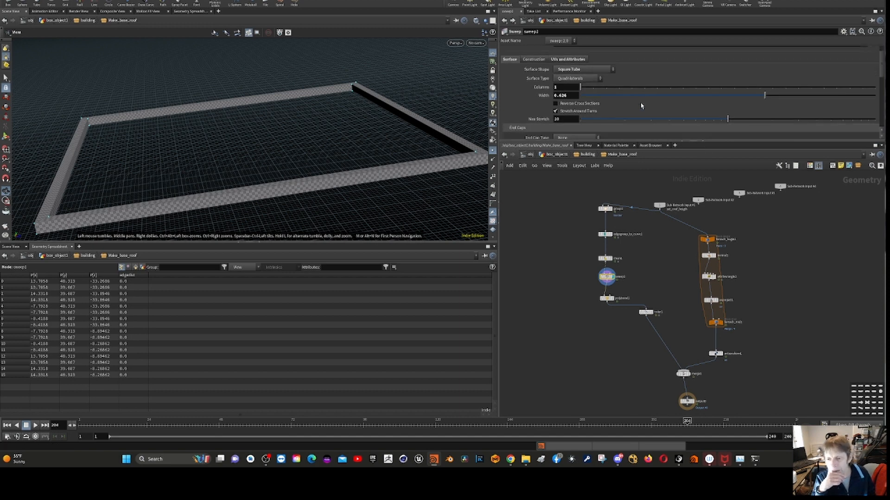
{"action": "scroll", "coordinate": [641, 105], "scroll_direction": "down", "scroll_amount": 1}
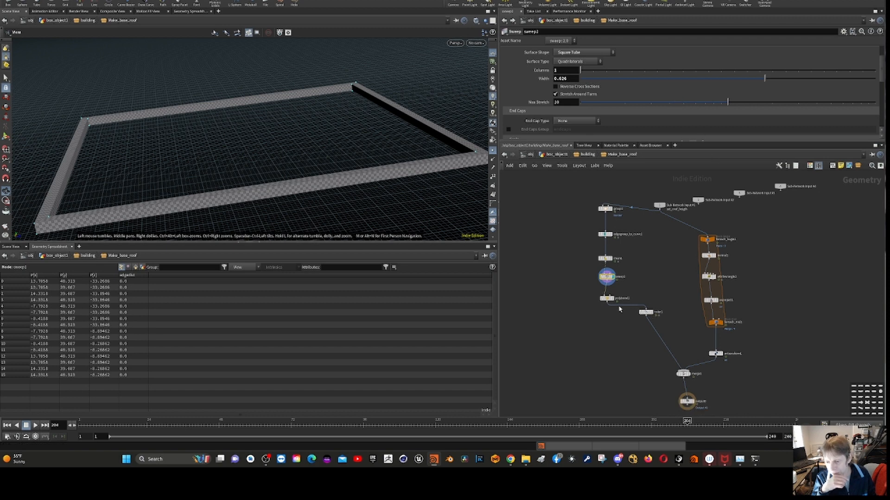
- Review the exclusion and offsetting settings of polybevel1 and display the color1 result
{"action": "left_click", "coordinate": [607, 298]}
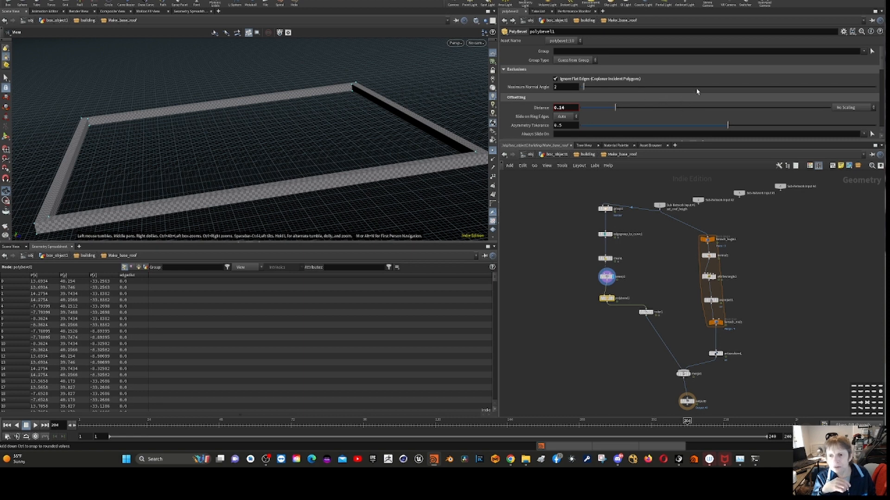
{"action": "scroll", "coordinate": [696, 92], "scroll_direction": "down", "scroll_amount": 1}
{"action": "scroll", "coordinate": [697, 85], "scroll_direction": "down", "scroll_amount": 1}
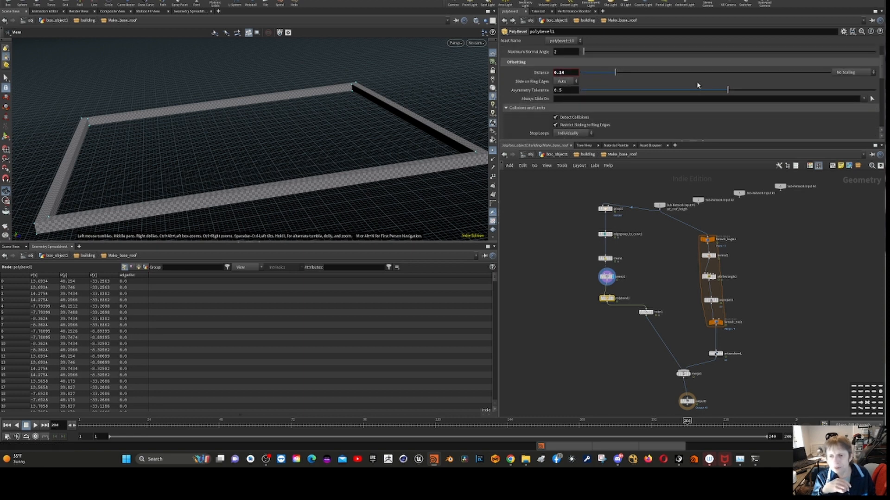
{"action": "scroll", "coordinate": [696, 82], "scroll_direction": "up", "scroll_amount": 2}
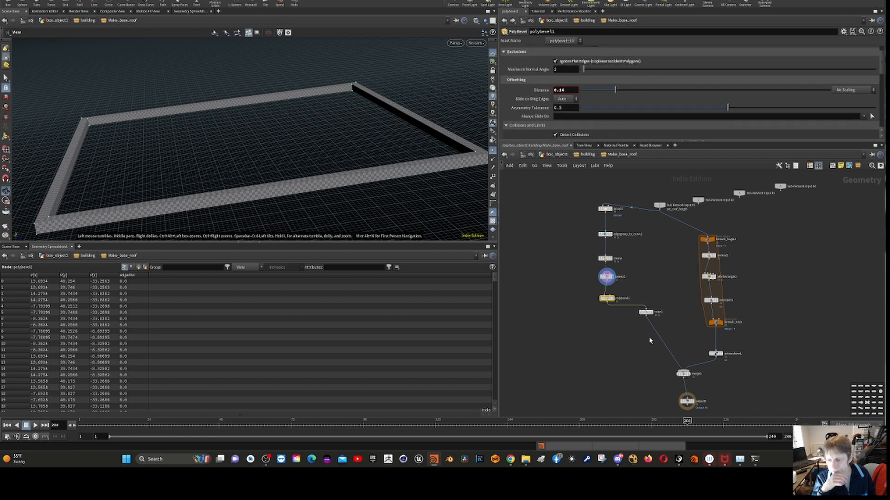
{"action": "mouse_move", "coordinate": [647, 311]}
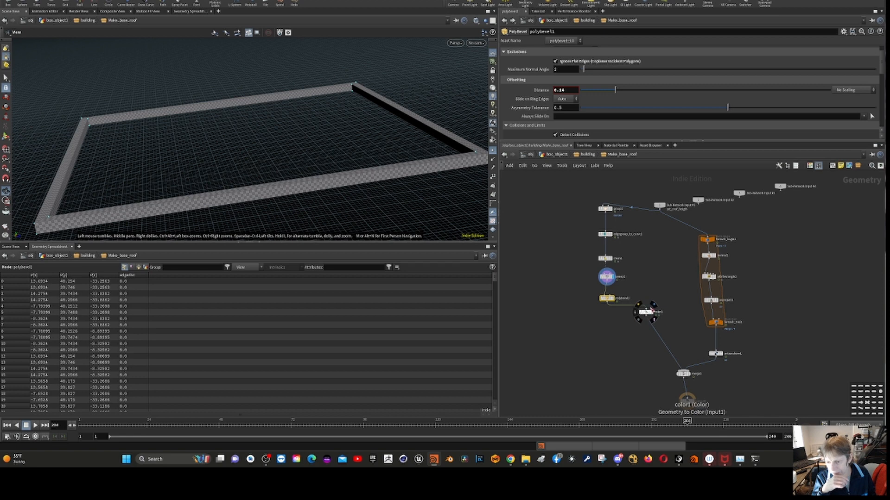
{"action": "left_click", "coordinate": [654, 308]}
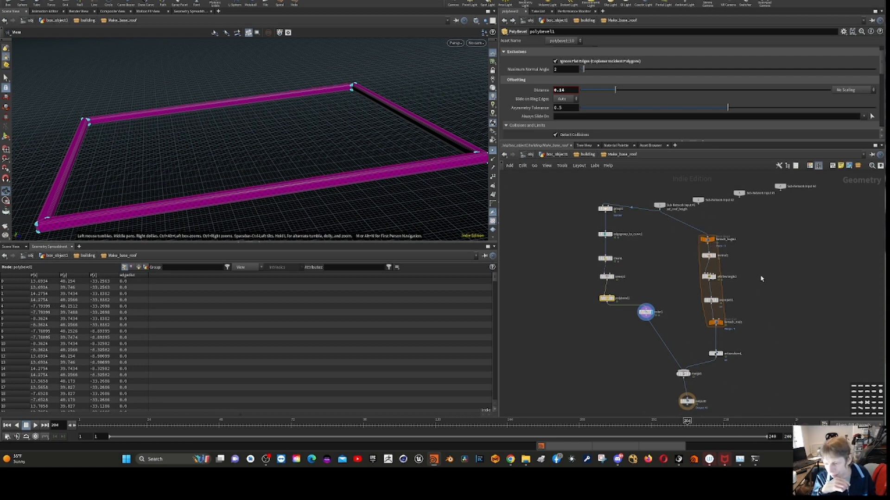
- Review the settings of foreach_begin1 and normal1, and display the normal1 result
{"action": "left_click", "coordinate": [707, 240]}
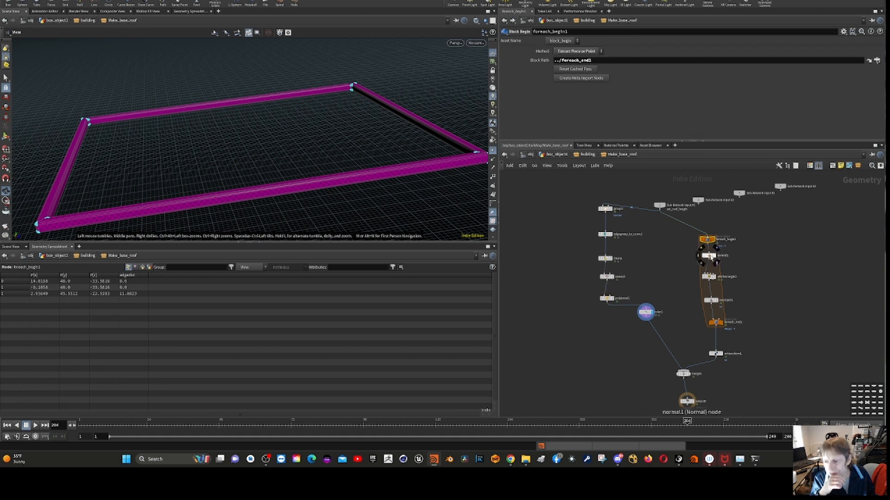
{"action": "left_click", "coordinate": [710, 255]}
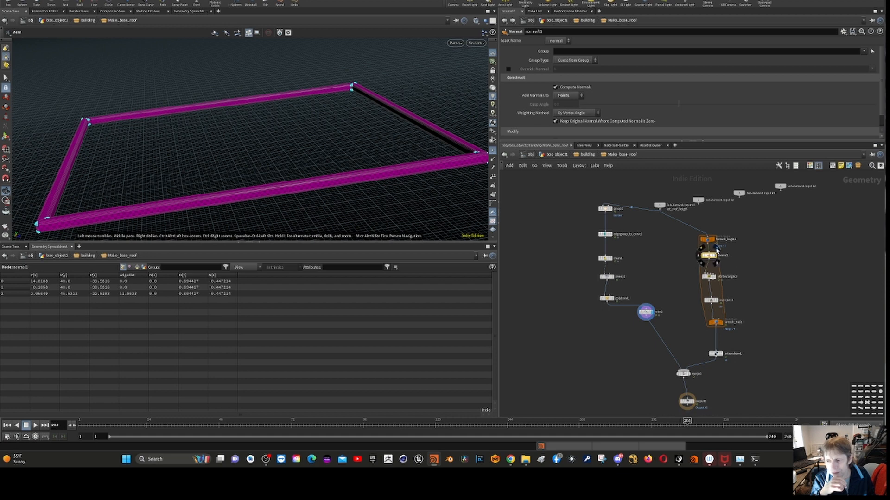
{"action": "left_click", "coordinate": [717, 250]}
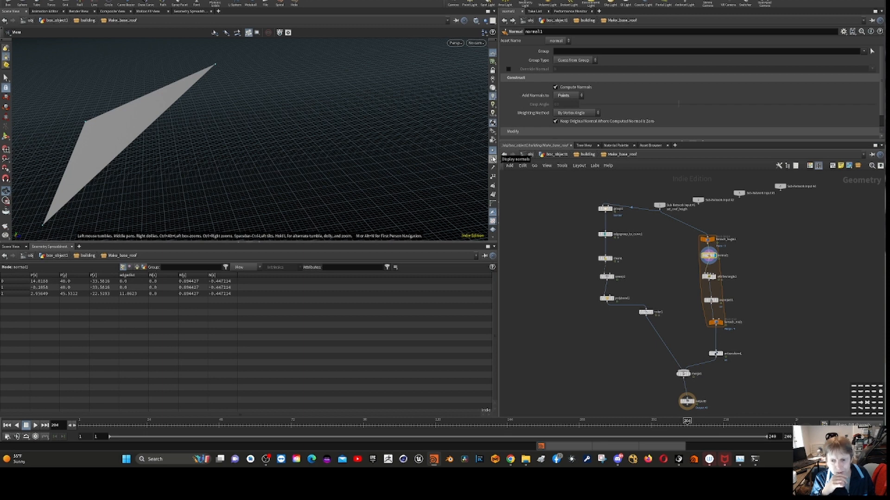
- Turn on normals display in the viewport, save the scene, and inspect the single roof face up close
{"action": "left_click", "coordinate": [493, 160]}
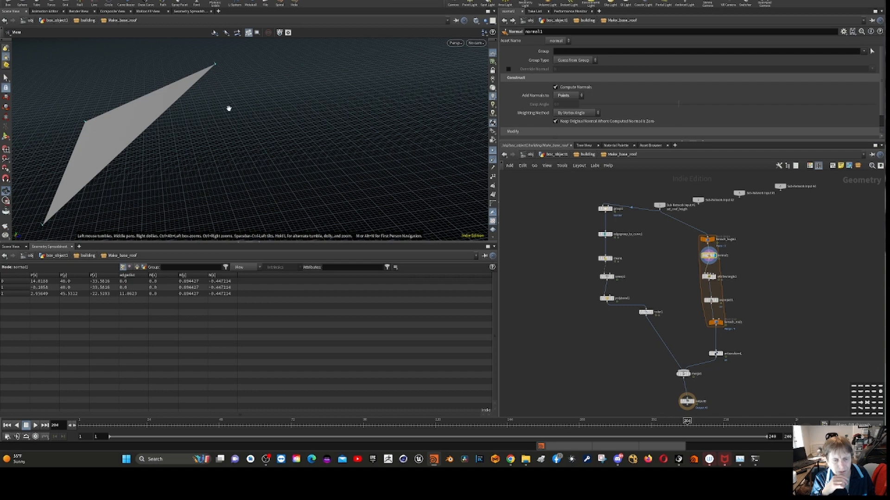
{"action": "left_click_drag", "start_coordinate": [238, 119], "coordinate": [208, 149]}
{"action": "key", "text": "ctrl+s"}
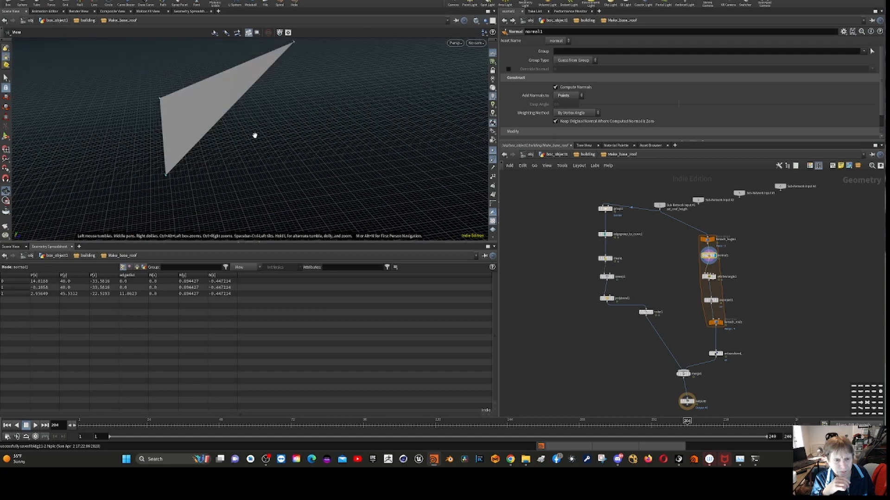
{"action": "scroll", "coordinate": [201, 139], "scroll_direction": "up", "scroll_amount": 5}
{"action": "left_click_drag", "start_coordinate": [200, 149], "coordinate": [153, 171]}
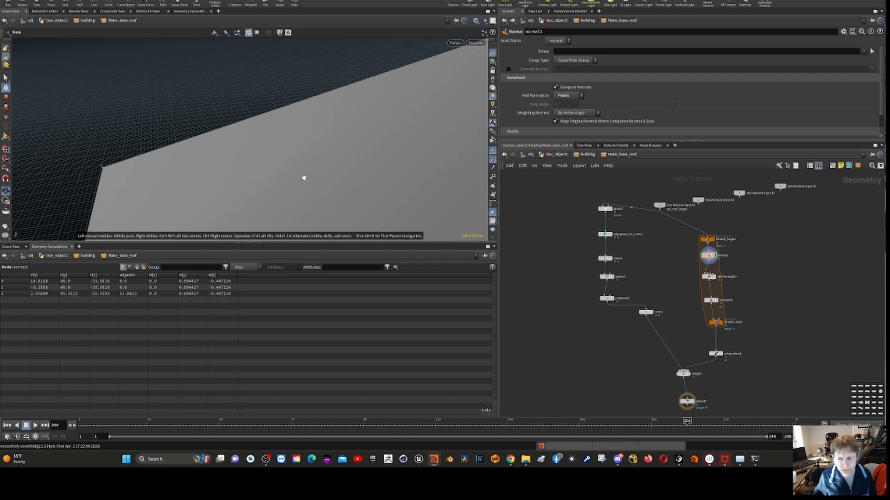
- Review the VEX expression of attribwrangle1 and the projection settings of uvproject1, and display the uvproject1 result
{"action": "left_click", "coordinate": [709, 277]}
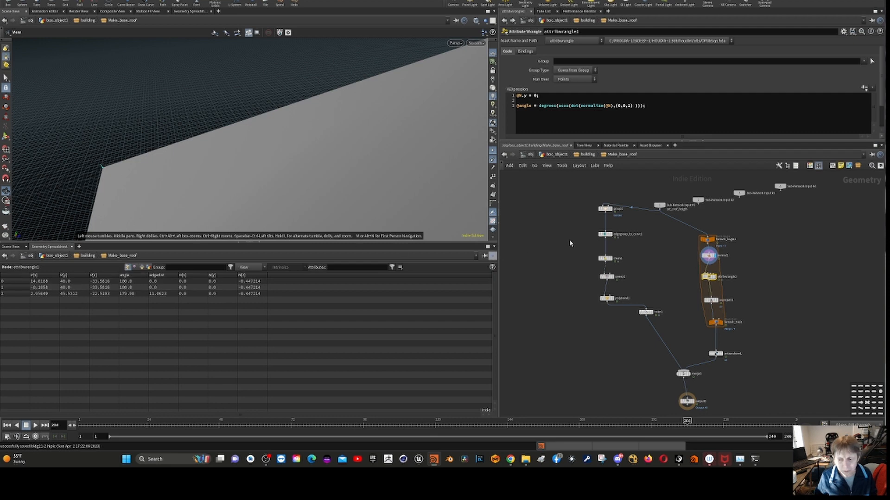
{"action": "left_click", "coordinate": [712, 301]}
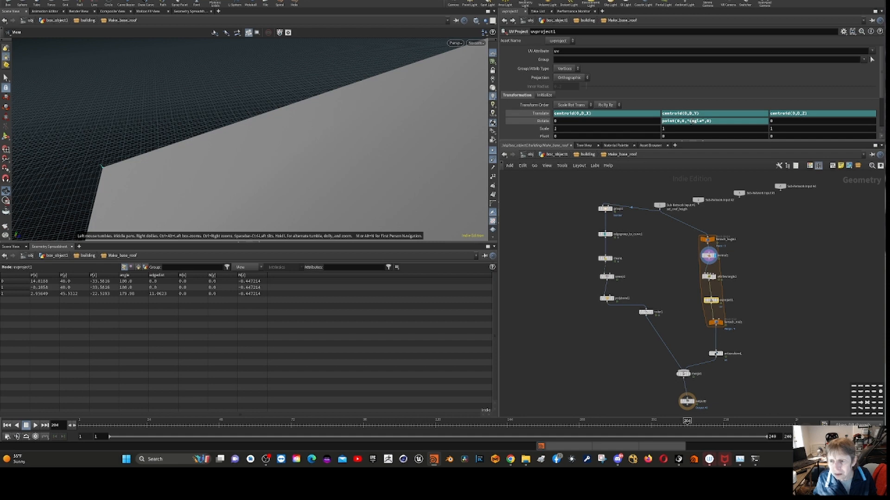
{"action": "left_click", "coordinate": [718, 292]}
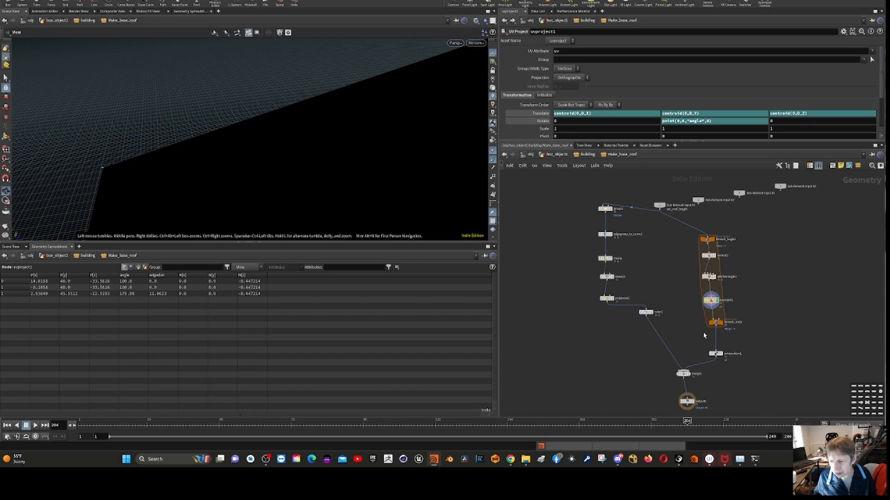
{"action": "mouse_move", "coordinate": [718, 356]}
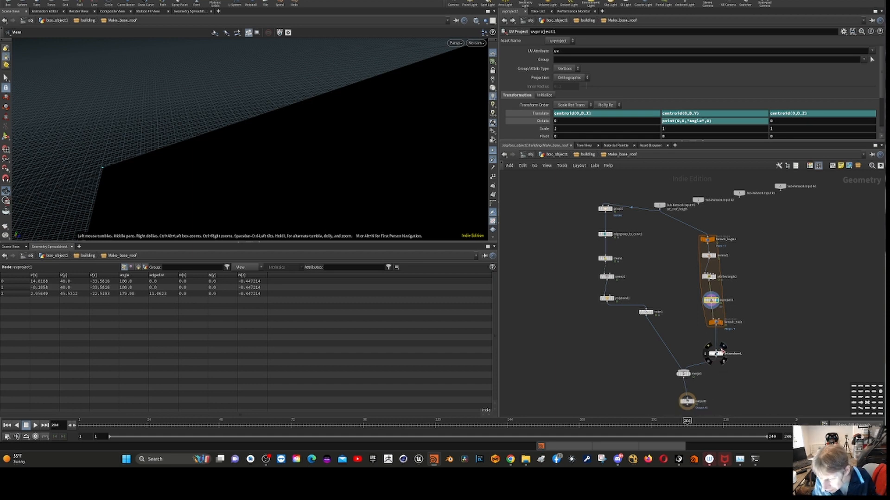
- Review the transform and scale settings of uvtransform1 and save the scene
{"action": "scroll", "coordinate": [720, 352], "scroll_direction": "up", "scroll_amount": 4}
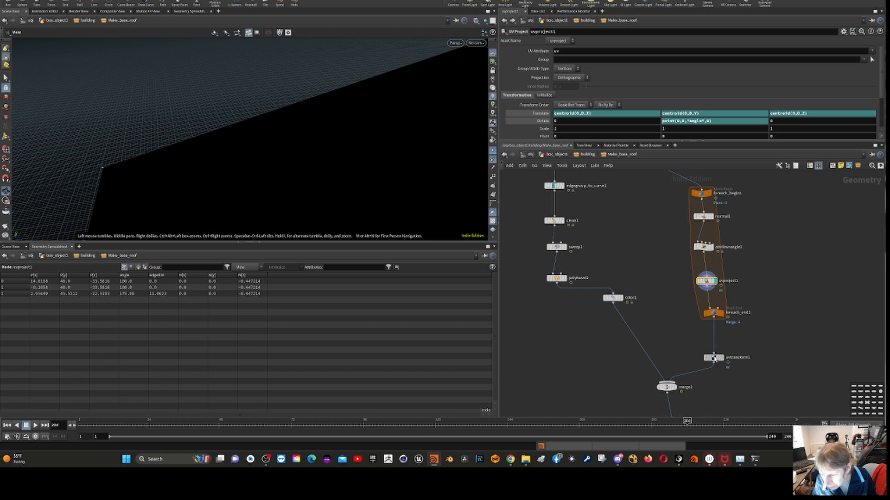
{"action": "left_click", "coordinate": [714, 357]}
{"action": "key", "text": "ctrl+s"}
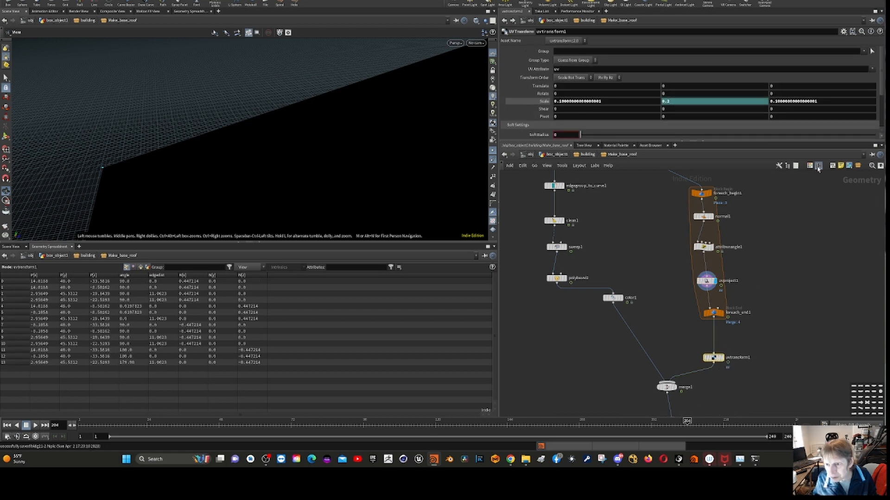
{"action": "left_click", "coordinate": [536, 103]}
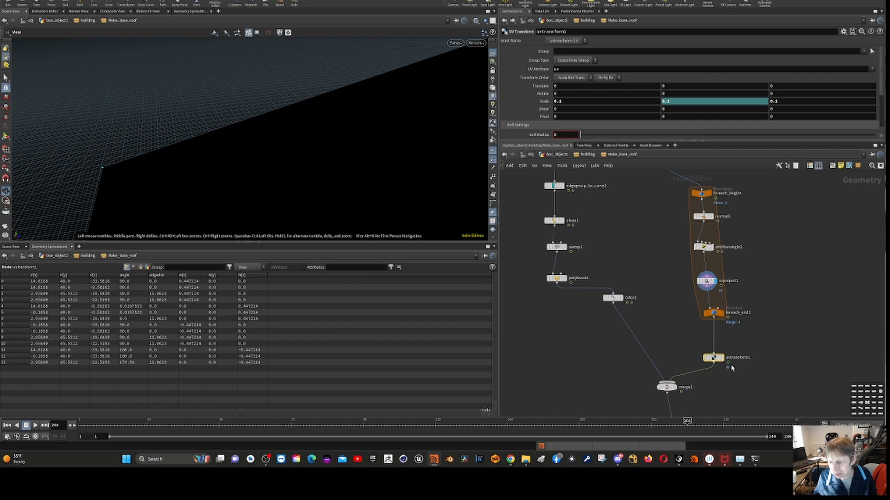
- Display the uvtransform1 result and inspect the UV checker pattern on the whole roof
{"action": "mouse_move", "coordinate": [723, 353]}
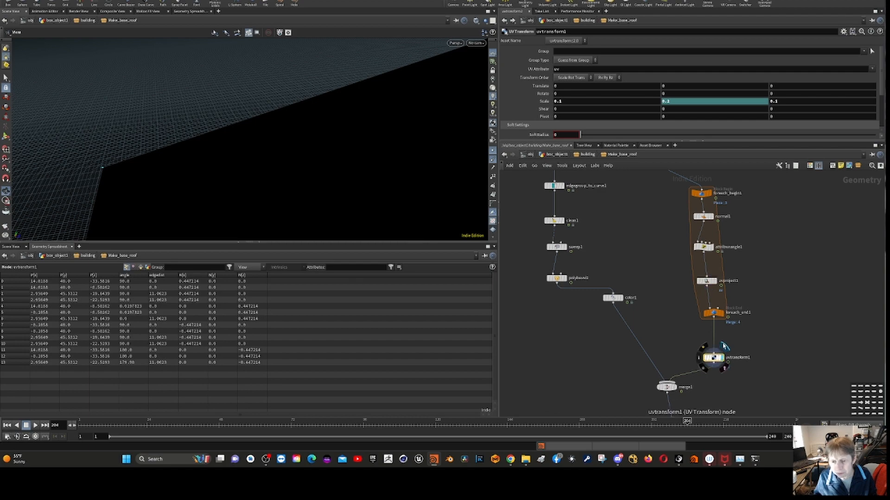
{"action": "left_click", "coordinate": [724, 348]}
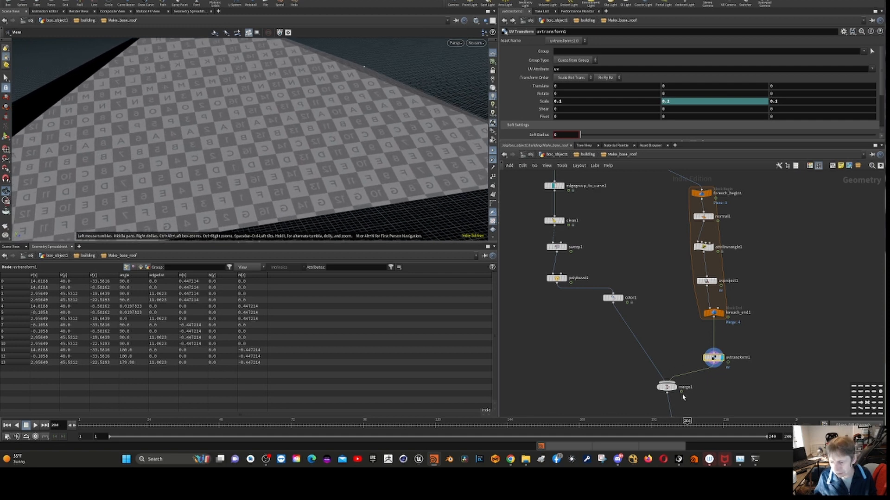
{"action": "scroll", "coordinate": [769, 369], "scroll_direction": "down", "scroll_amount": 2}
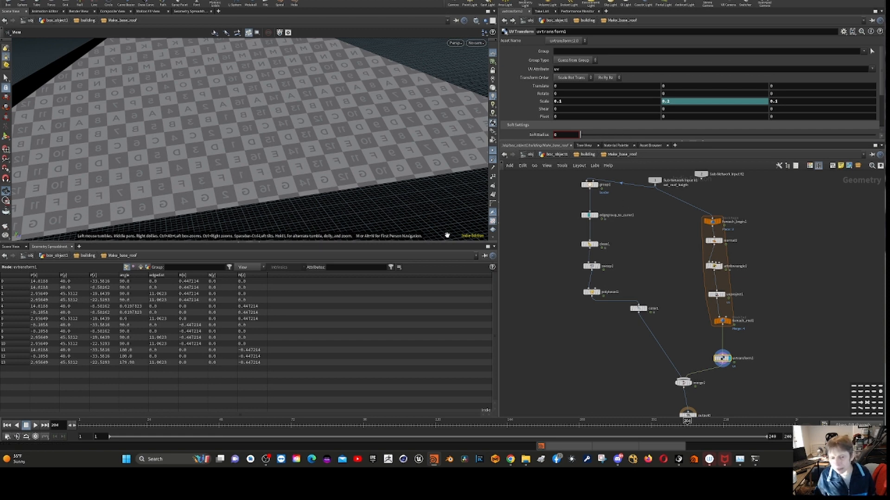
{"action": "left_click_drag", "start_coordinate": [447, 236], "coordinate": [319, 118]}
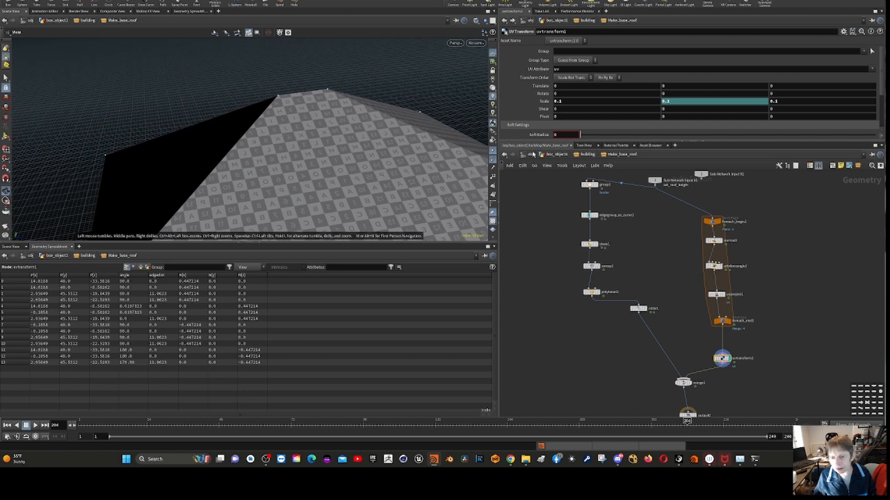
- Return to the box_object1 network and match the building asset to its current definition
{"action": "left_click", "coordinate": [504, 158]}
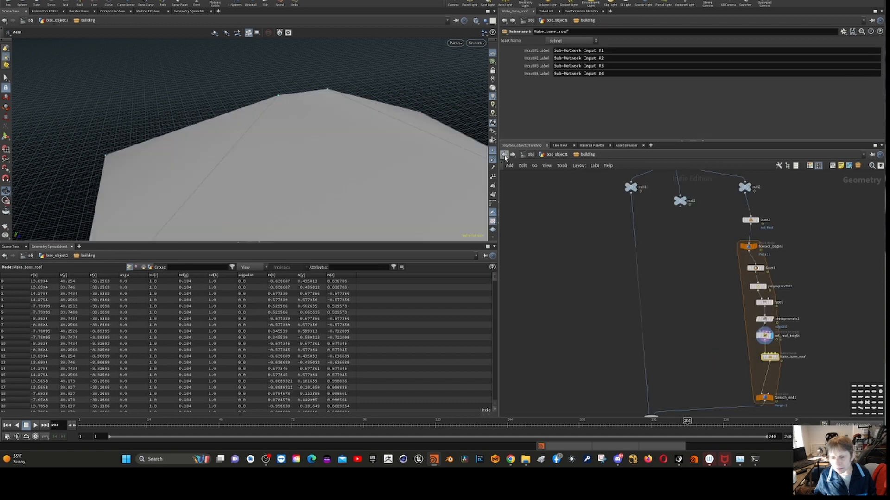
{"action": "left_click", "coordinate": [505, 157]}
{"action": "left_click", "coordinate": [505, 157]}
{"action": "left_click", "coordinate": [505, 157]}
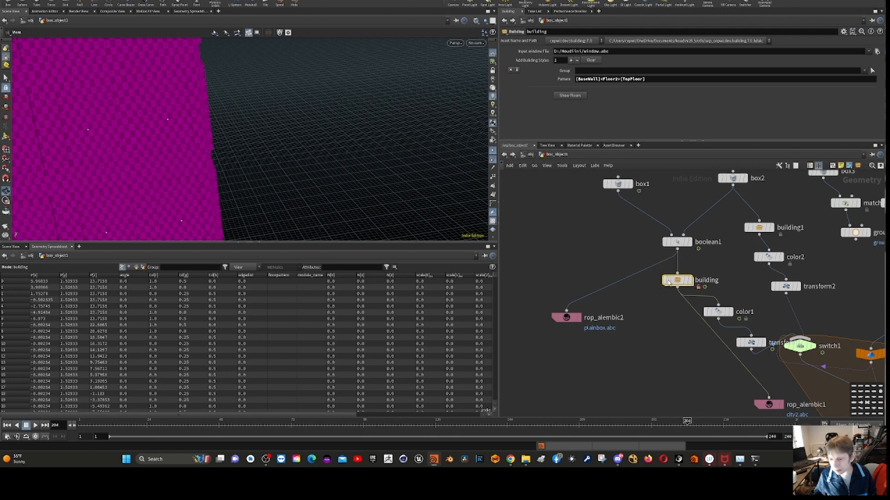
{"action": "mouse_move", "coordinate": [705, 284]}
{"action": "right_click", "coordinate": [686, 280]}
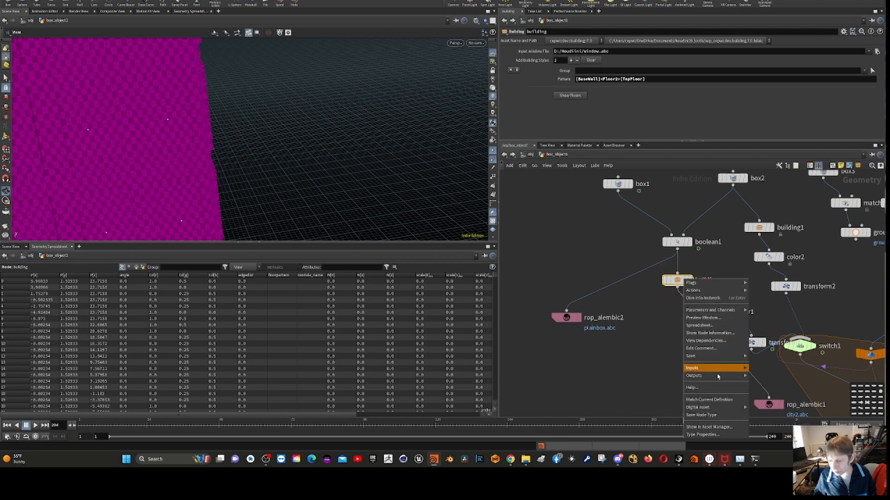
{"action": "left_click", "coordinate": [712, 400]}
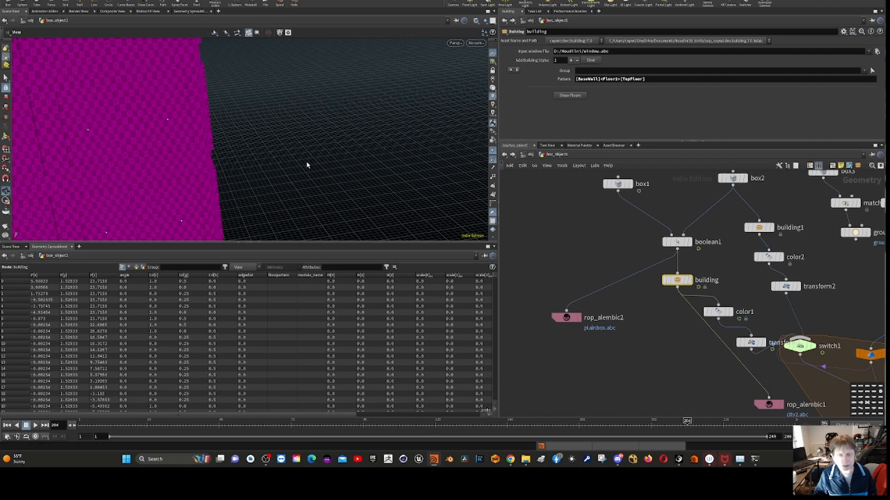
- Reframe the viewport to show the surrounding city buildings and save the scene
{"action": "key", "text": "space+h"}
{"action": "left_click_drag", "start_coordinate": [315, 169], "coordinate": [477, 167]}
{"action": "key", "text": "ctrl+s"}
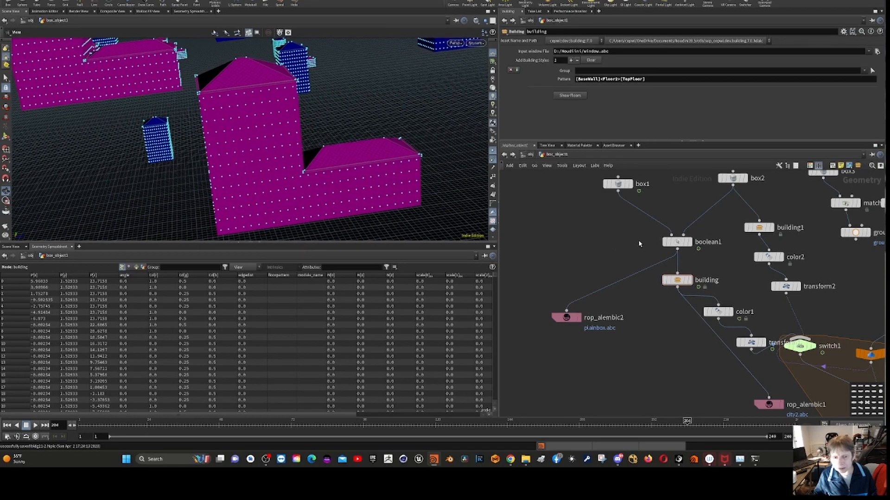
- Look inside the building asset's network once more and return to box_object1
{"action": "mouse_move", "coordinate": [680, 243]}
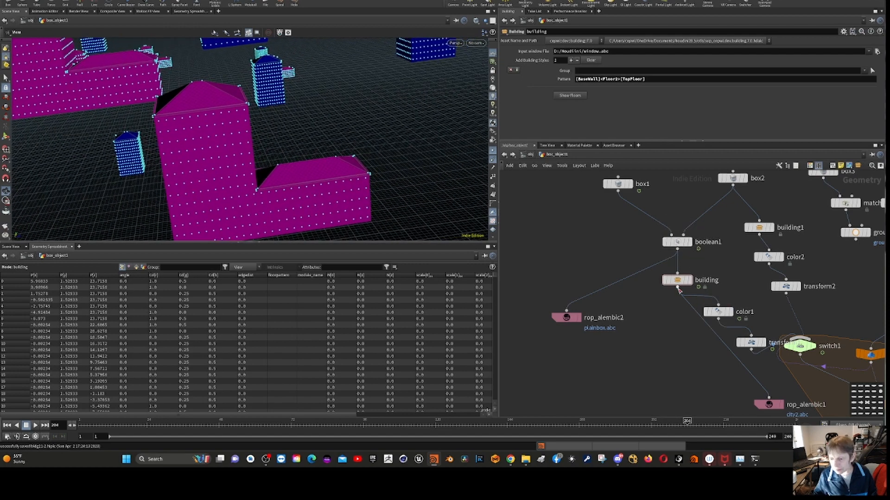
{"action": "mouse_move", "coordinate": [686, 281]}
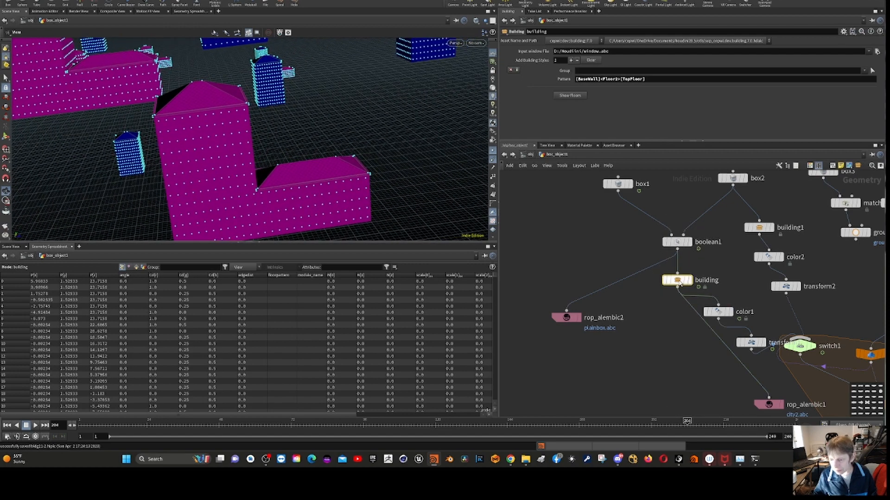
{"action": "double_click", "coordinate": [678, 281]}
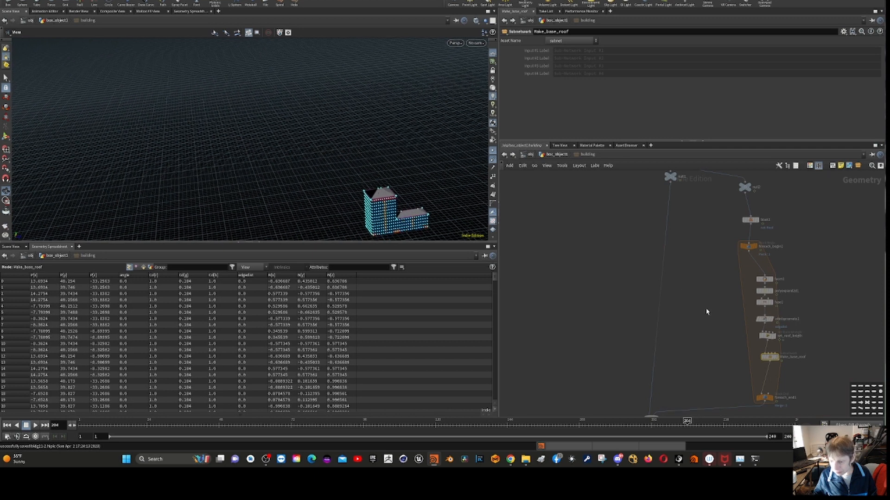
{"action": "middle_click_drag", "start_coordinate": [698, 314], "coordinate": [683, 376]}
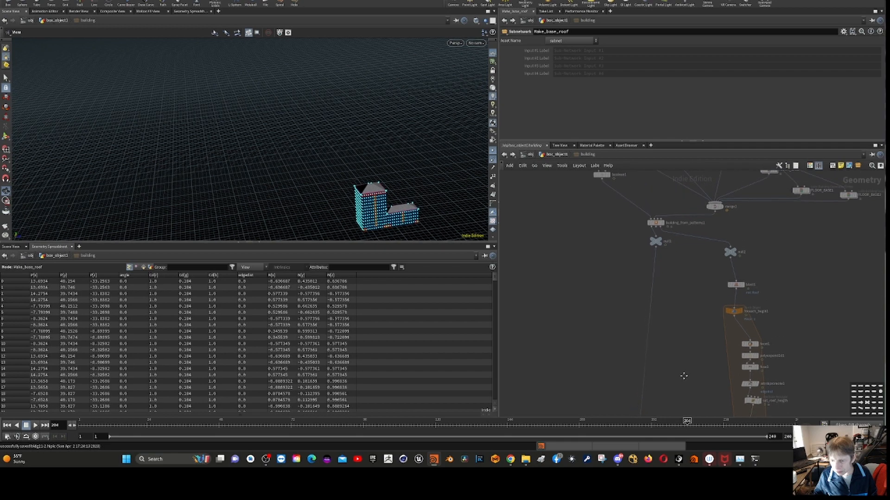
{"action": "left_click", "coordinate": [504, 156]}
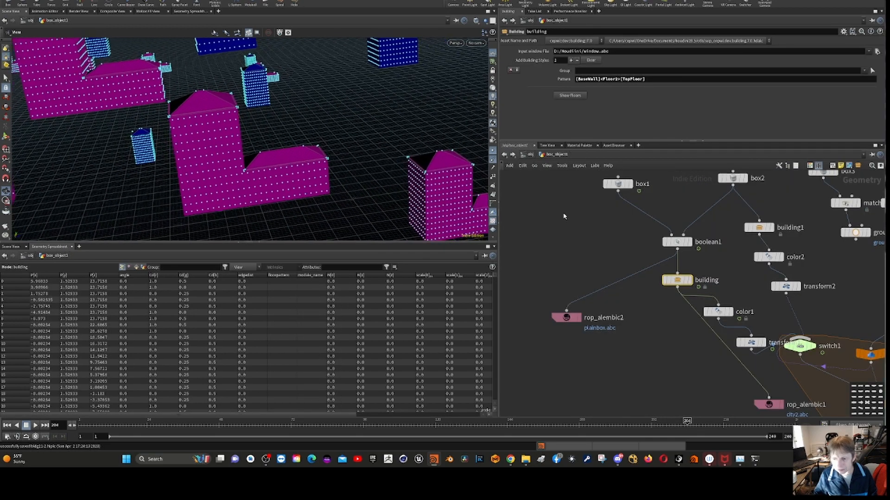
- Hide the points in the viewport and look over the box_object1 network around the building nodes
{"action": "left_click", "coordinate": [494, 152]}
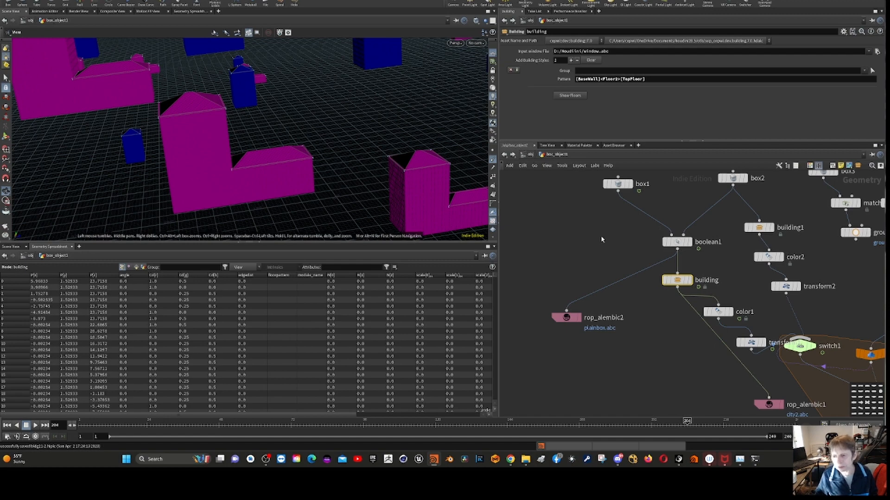
{"action": "middle_click_drag", "start_coordinate": [584, 244], "coordinate": [576, 243]}
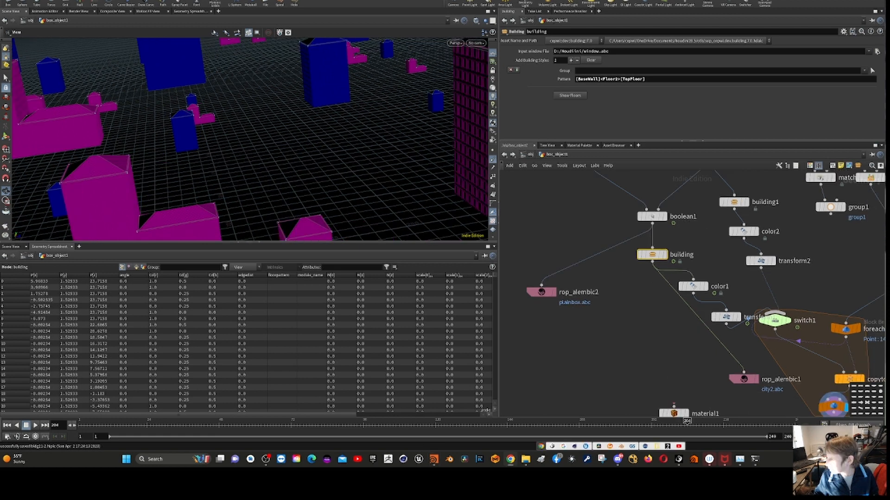
{"action": "scroll", "coordinate": [682, 275], "scroll_direction": "down", "scroll_amount": 2}
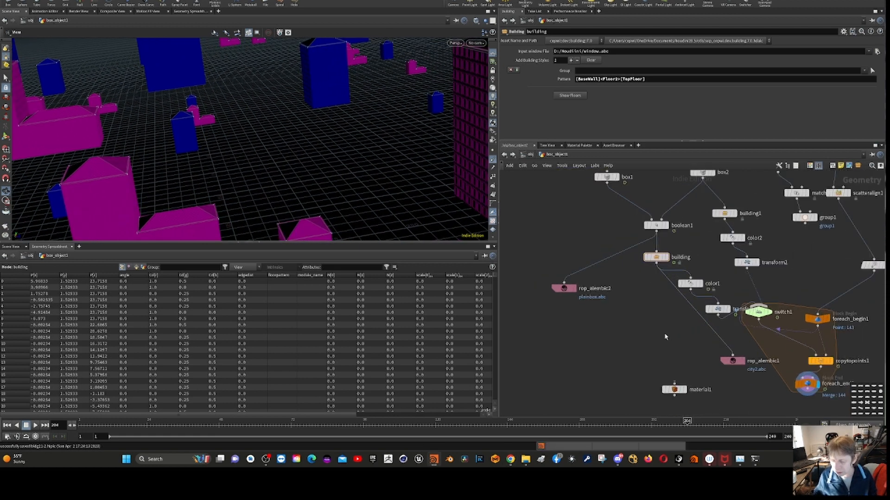
{"action": "middle_click_drag", "start_coordinate": [668, 336], "coordinate": [582, 266]}
{"action": "scroll", "coordinate": [716, 354], "scroll_direction": "down", "scroll_amount": 1}
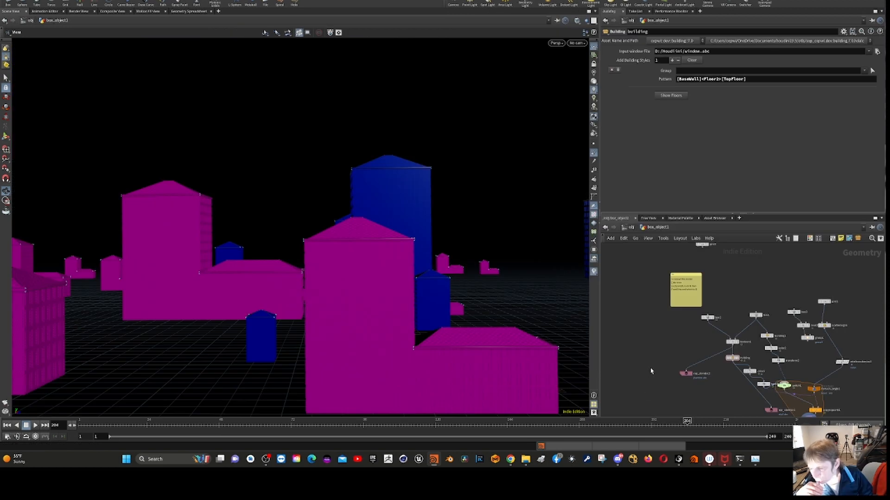
- Move foreach_end1 lower beneath copytopoints1 to tidy the for-each loop layout
{"action": "scroll", "coordinate": [645, 357], "scroll_direction": "up", "scroll_amount": 1}
{"action": "middle_click_drag", "start_coordinate": [645, 360], "coordinate": [565, 288]}
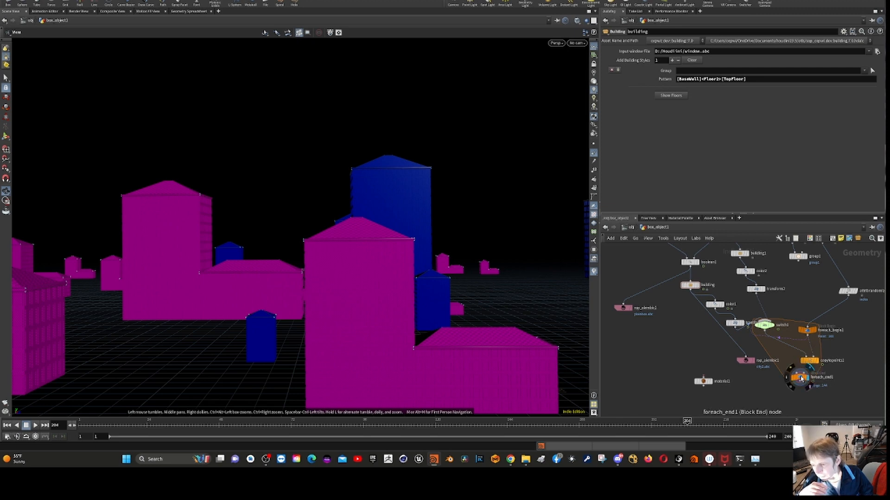
{"action": "left_click_drag", "start_coordinate": [801, 378], "coordinate": [806, 402]}
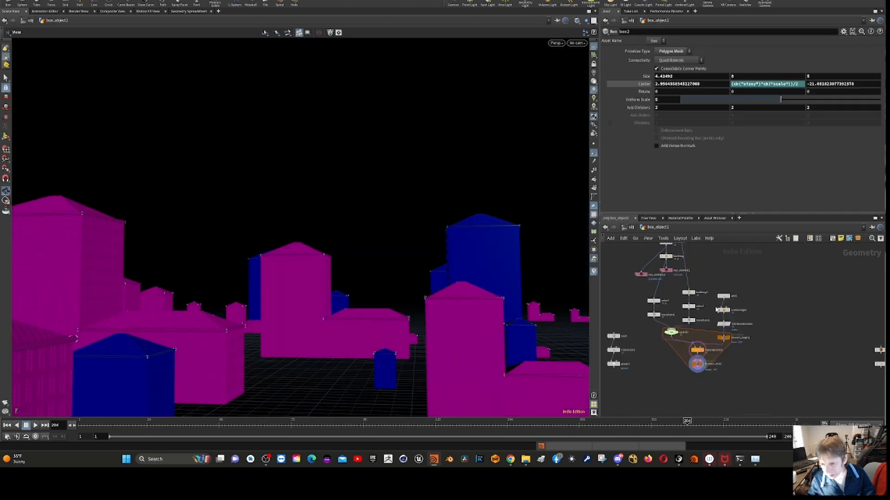
{"action": "scroll", "coordinate": [715, 305], "scroll_direction": "up", "scroll_amount": 1}
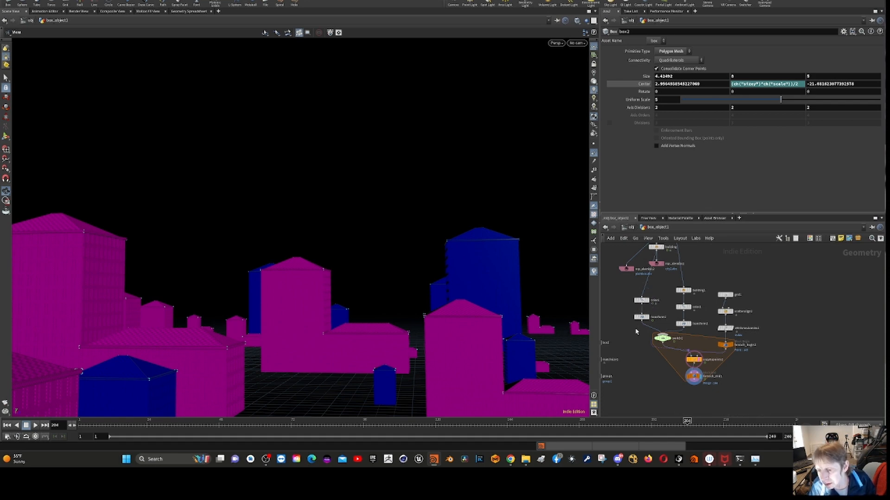
- Line up switch1 with foreach_begin1, and move the chain from the grid to foreach_begin1 higher in the network
{"action": "mouse_move", "coordinate": [664, 342]}
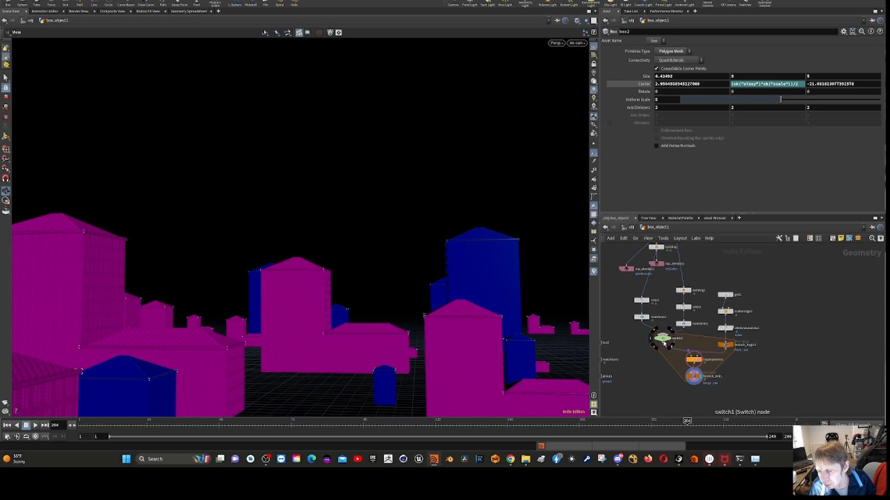
{"action": "mouse_move", "coordinate": [729, 348]}
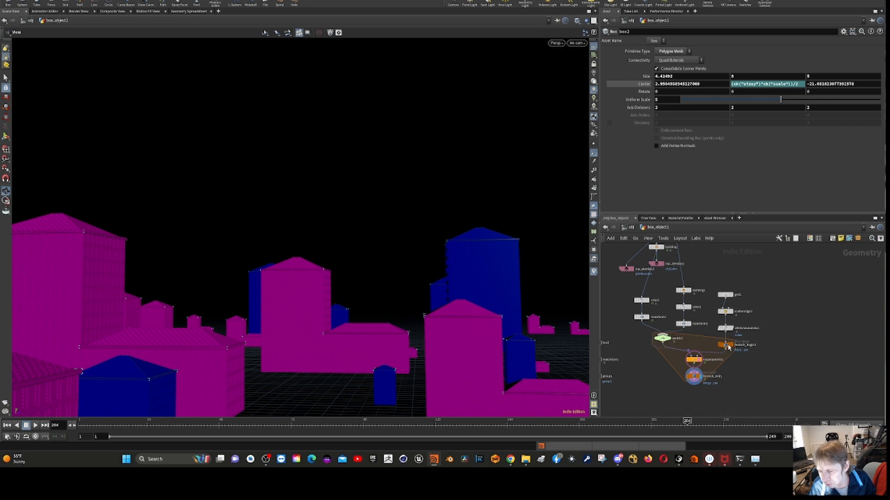
{"action": "left_click_drag", "start_coordinate": [729, 345], "coordinate": [729, 343]}
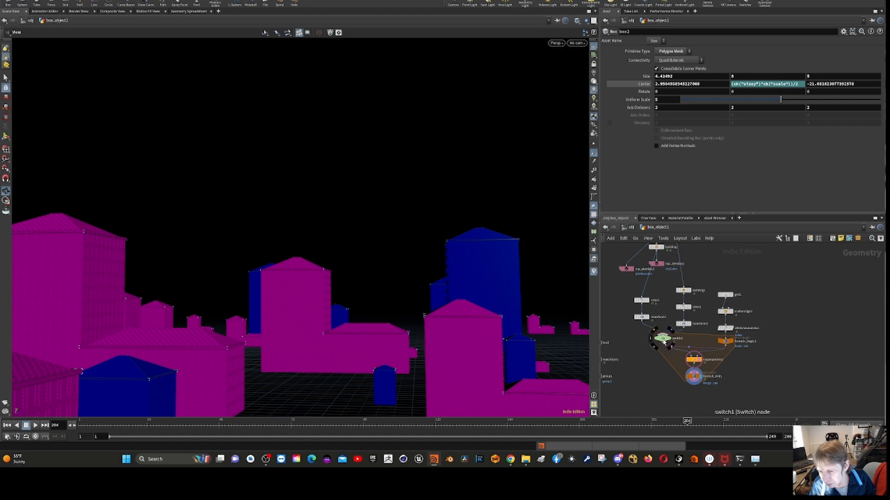
{"action": "mouse_move", "coordinate": [663, 341]}
{"action": "left_mouse_down"}
{"action": "mouse_move", "coordinate": [681, 335]}
{"action": "mouse_move", "coordinate": [642, 339]}
{"action": "mouse_move", "coordinate": [685, 325]}
{"action": "mouse_move", "coordinate": [688, 311]}
{"action": "mouse_move", "coordinate": [678, 342]}
{"action": "left_mouse_up"}
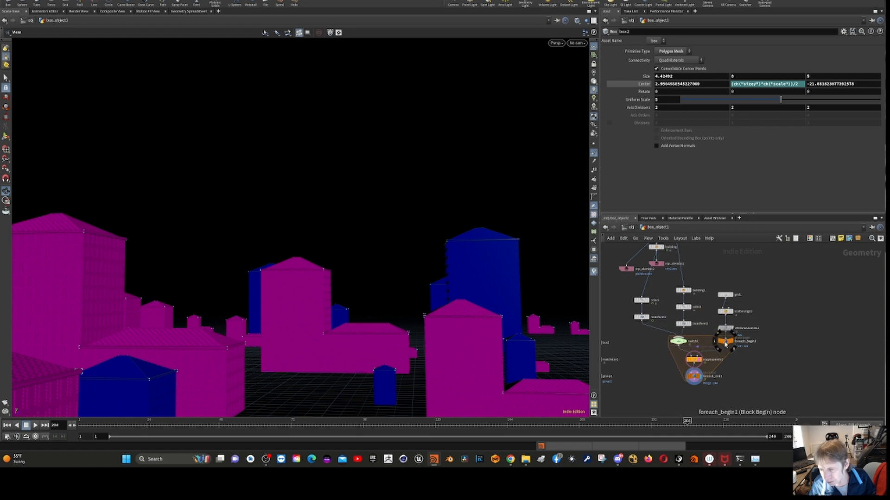
{"action": "left_click_drag", "start_coordinate": [745, 359], "coordinate": [734, 264]}
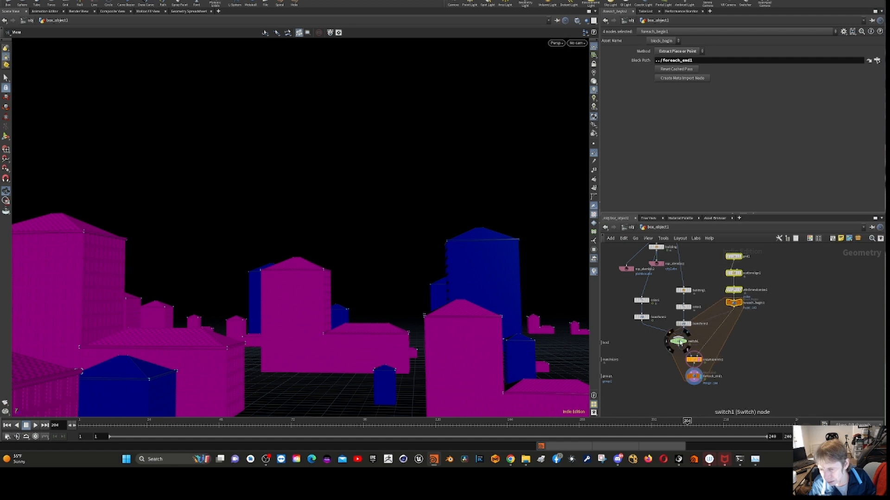
- Arrange switch1 just above copytopoints1 inside the for-each loop and inspect how the loop nodes connect
{"action": "mouse_move", "coordinate": [678, 341]}
{"action": "left_mouse_down"}
{"action": "mouse_move", "coordinate": [701, 343]}
{"action": "mouse_move", "coordinate": [683, 353]}
{"action": "left_mouse_up"}
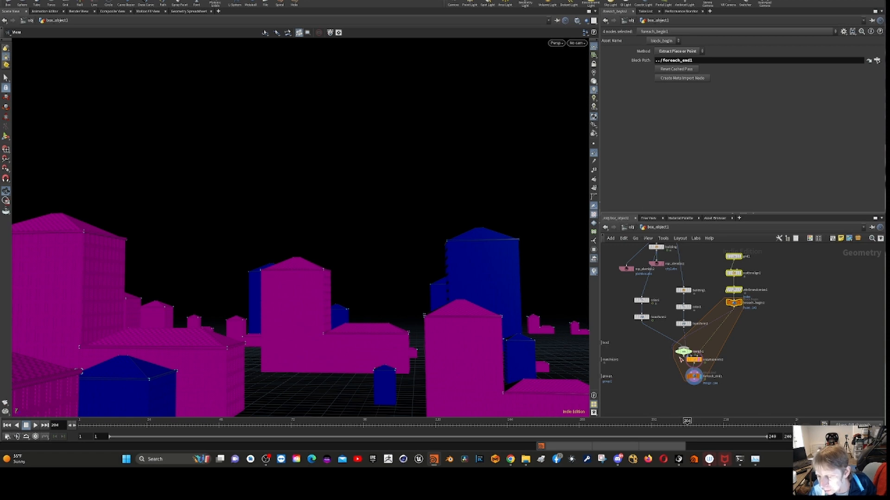
{"action": "mouse_move", "coordinate": [686, 353]}
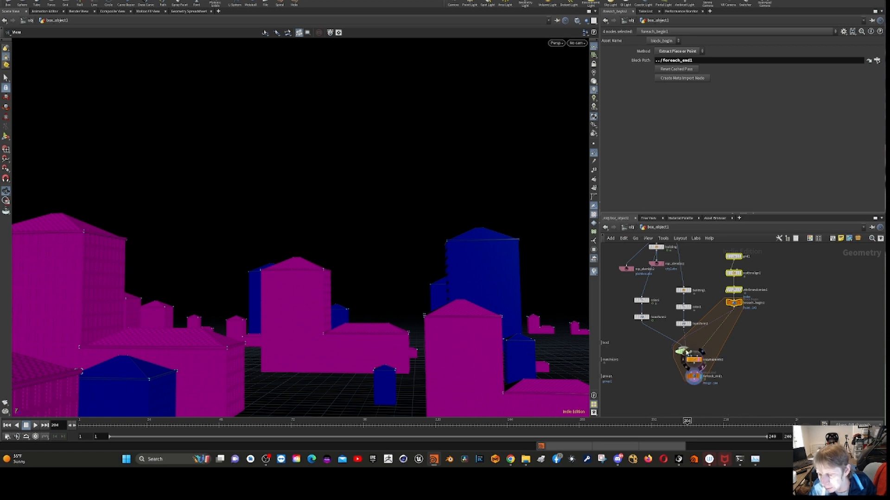
{"action": "left_click_drag", "start_coordinate": [687, 353], "coordinate": [707, 344]}
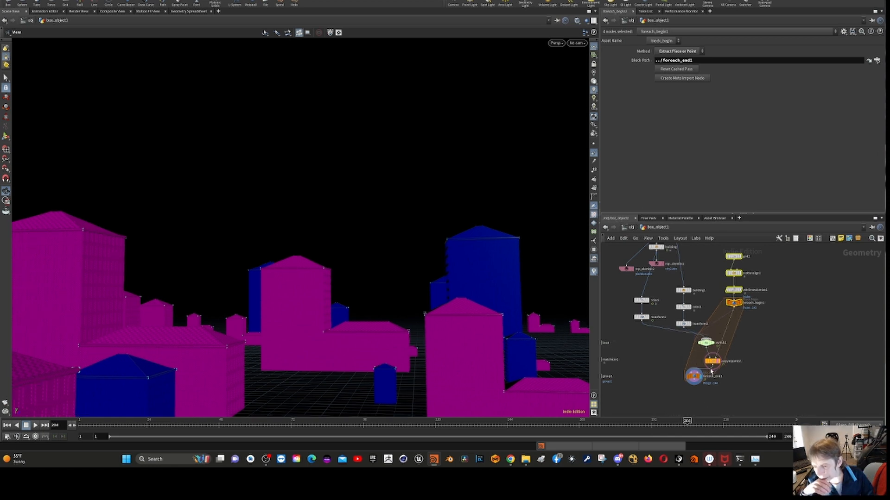
{"action": "mouse_move", "coordinate": [717, 366]}
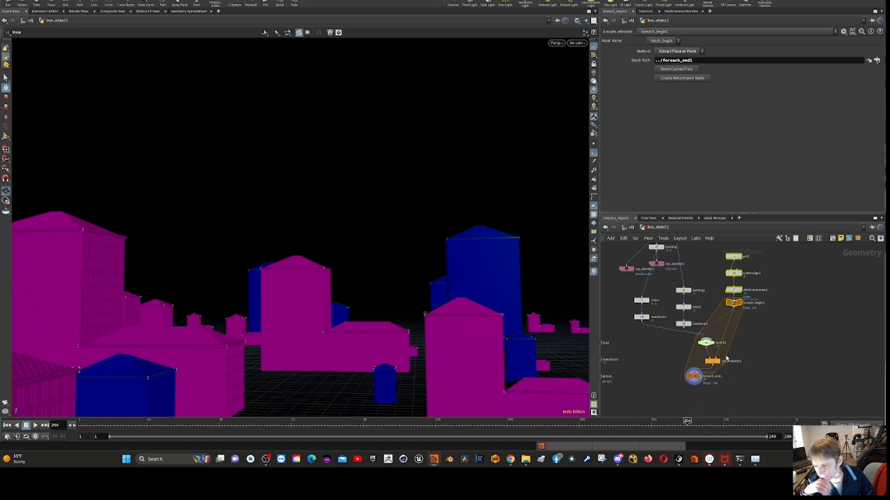
{"action": "mouse_move", "coordinate": [736, 309]}
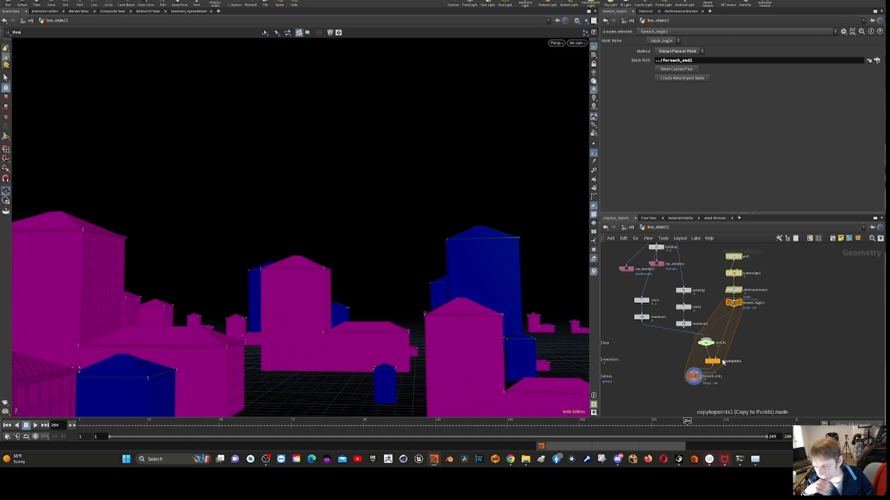
{"action": "scroll", "coordinate": [760, 363], "scroll_direction": "up", "scroll_amount": 3}
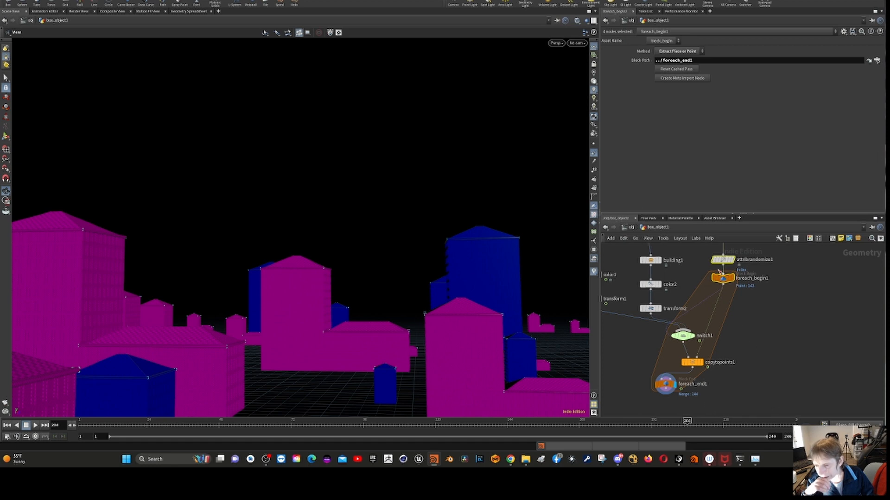
- Reveal the expression behind switch1's Select Input and align the node directly above copytopoints1 in the for-each loop
{"action": "mouse_move", "coordinate": [723, 250]}
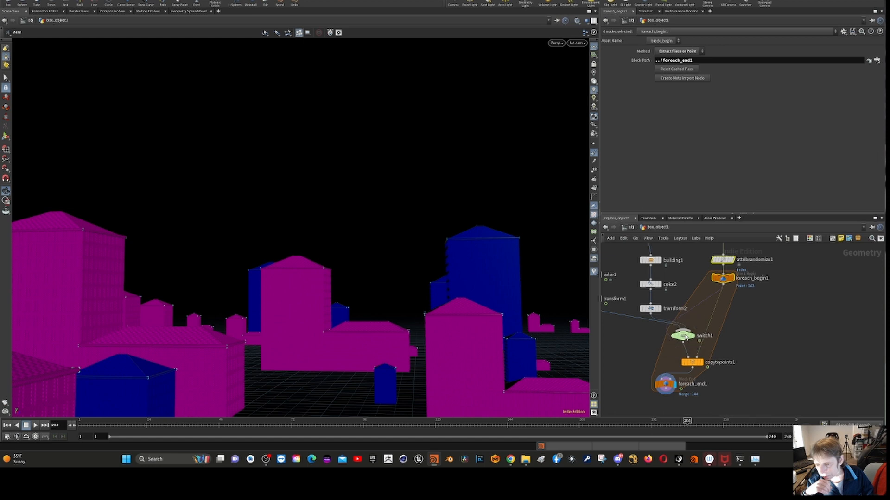
{"action": "left_click", "coordinate": [684, 337]}
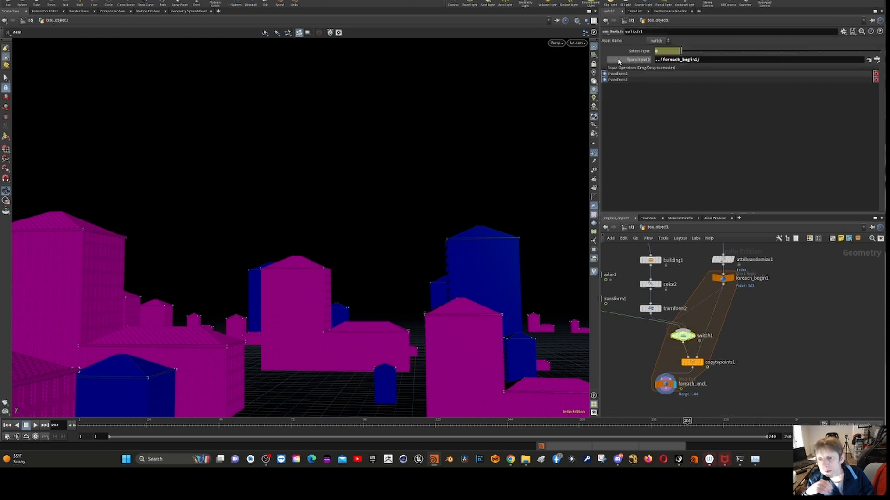
{"action": "left_click", "coordinate": [639, 52]}
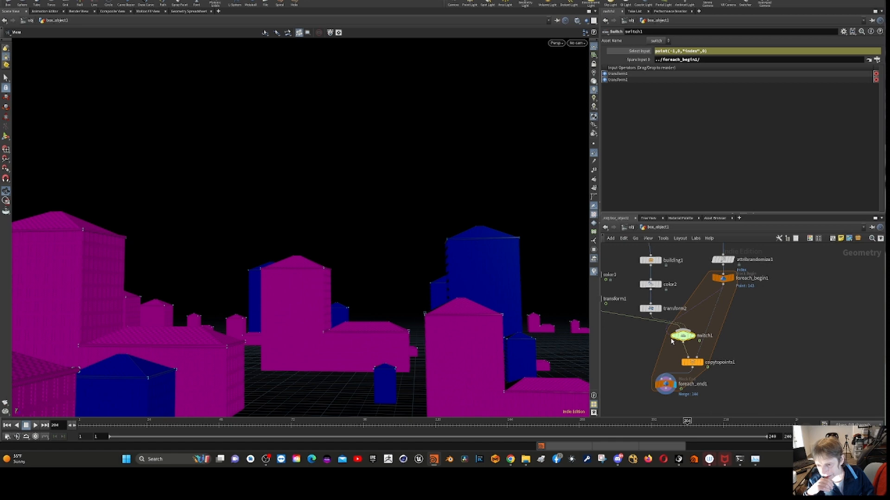
{"action": "left_click_drag", "start_coordinate": [682, 337], "coordinate": [691, 331]}
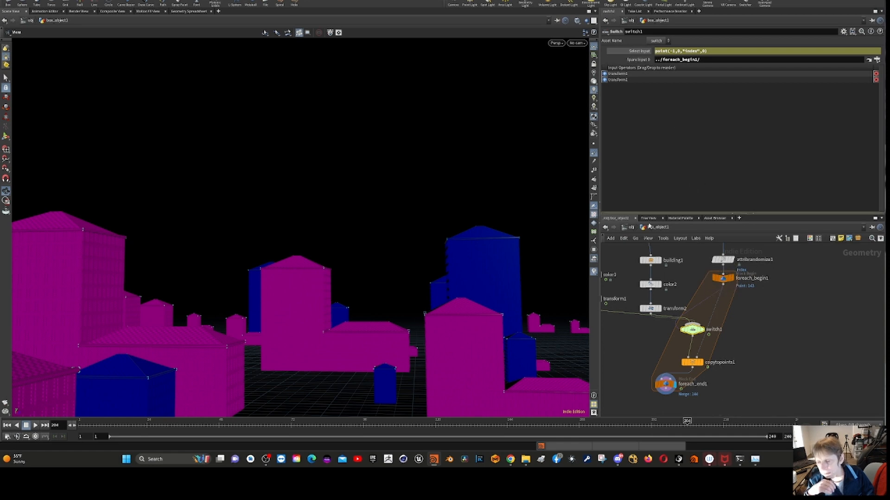
{"action": "mouse_move", "coordinate": [700, 323]}
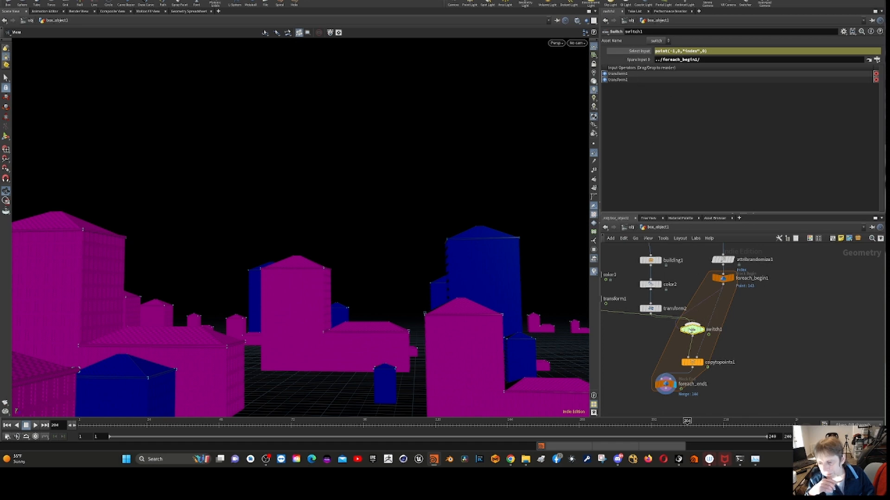
{"action": "mouse_move", "coordinate": [689, 365]}
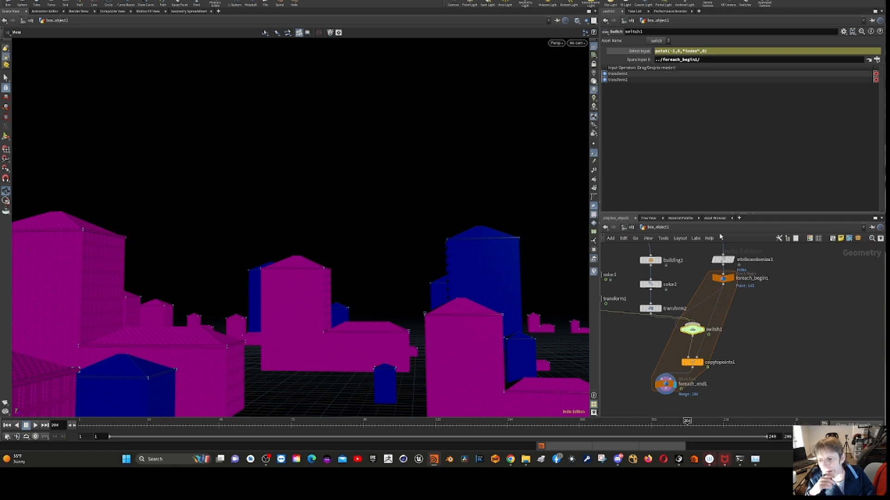
{"action": "mouse_move", "coordinate": [724, 283]}
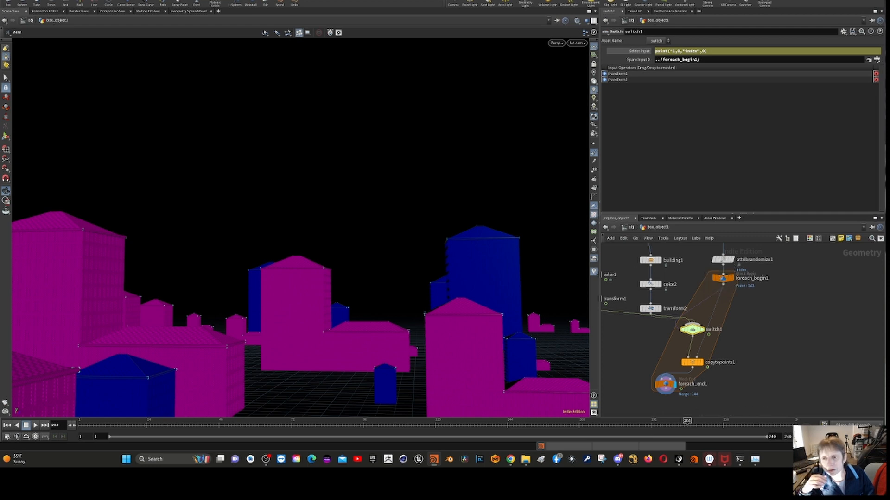
{"action": "left_click", "coordinate": [594, 21]}
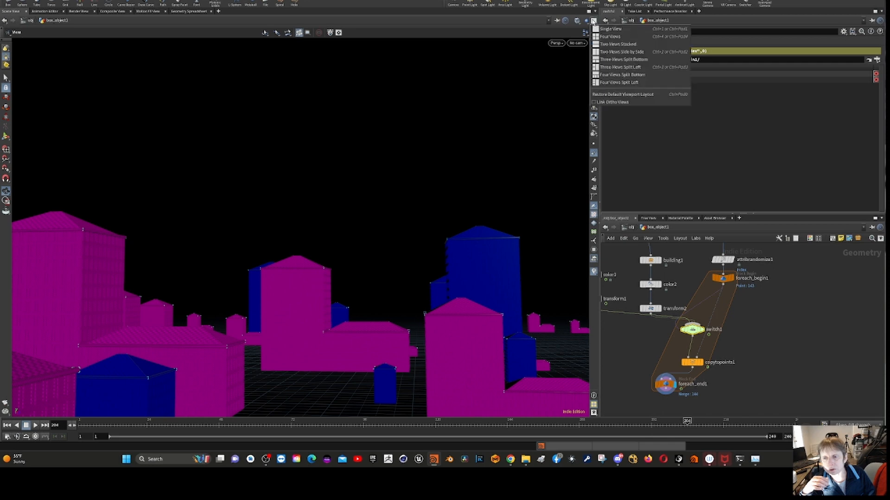
{"action": "left_click", "coordinate": [553, 74]}
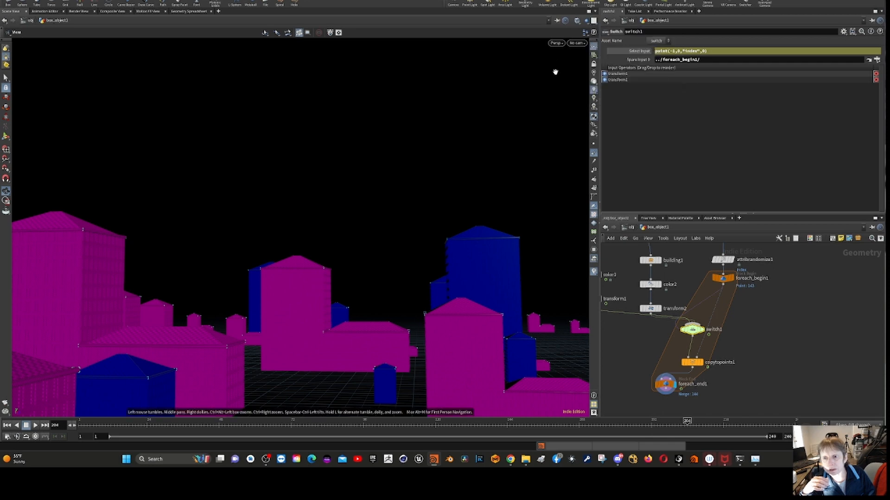
{"action": "left_click", "coordinate": [589, 12]}
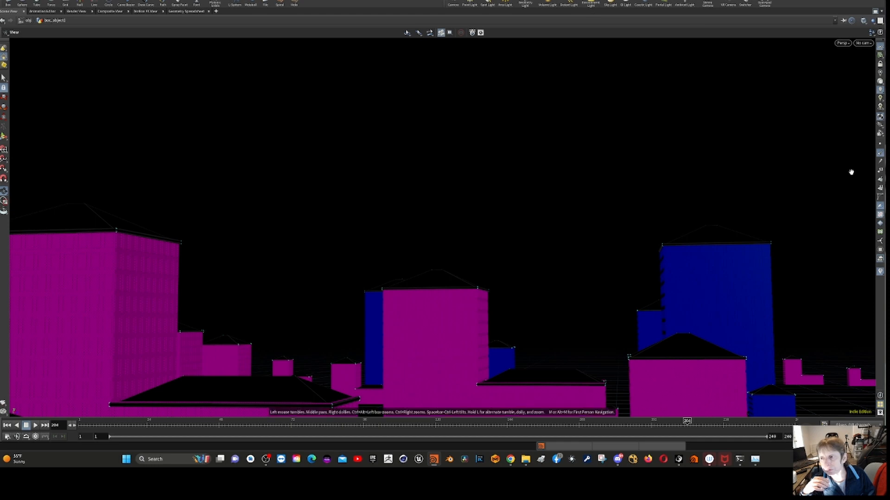
{"action": "left_click", "coordinate": [875, 11]}
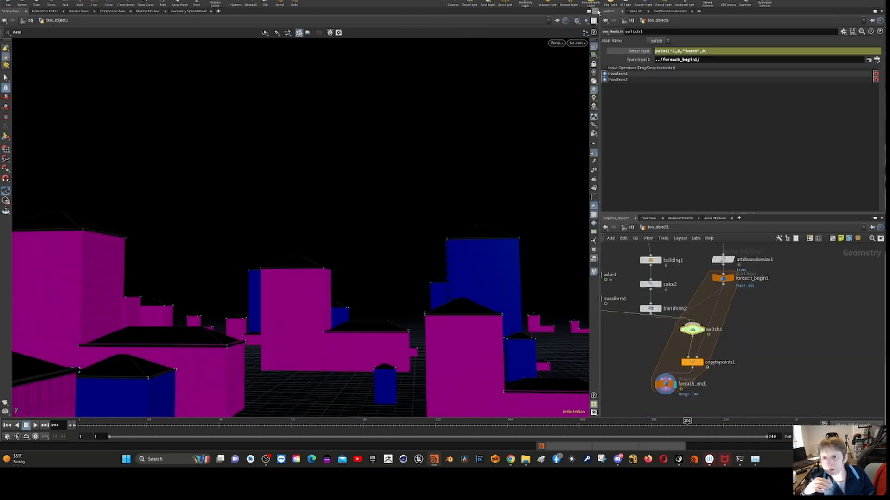
- Split the scene view pane top/bottom and add a Geometry Spreadsheet to the new lower pane
{"action": "left_click", "coordinate": [596, 11]}
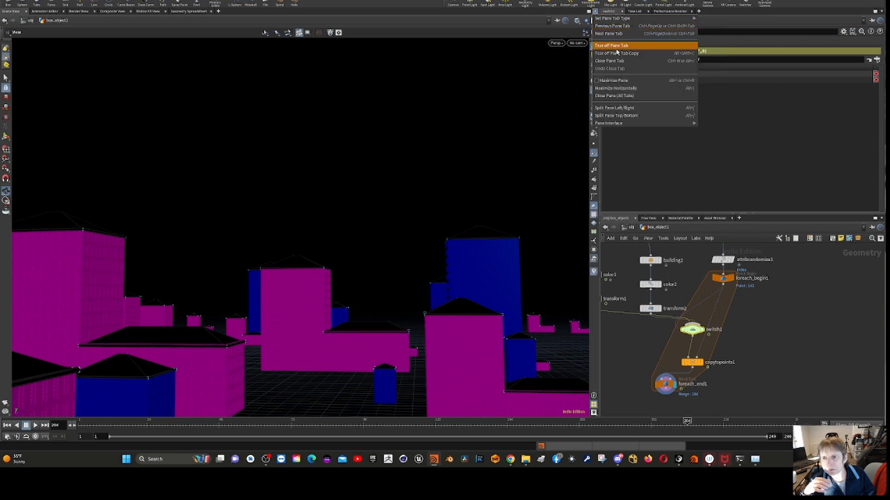
{"action": "left_click", "coordinate": [631, 115]}
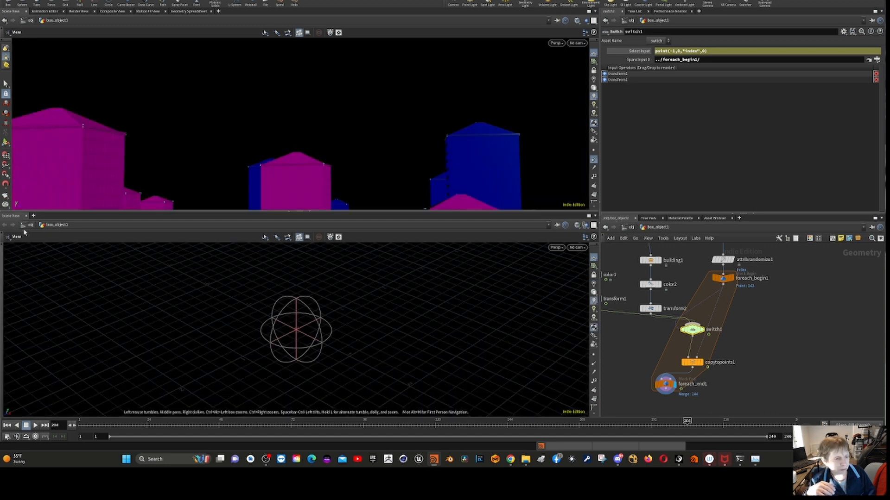
{"action": "left_click", "coordinate": [34, 217]}
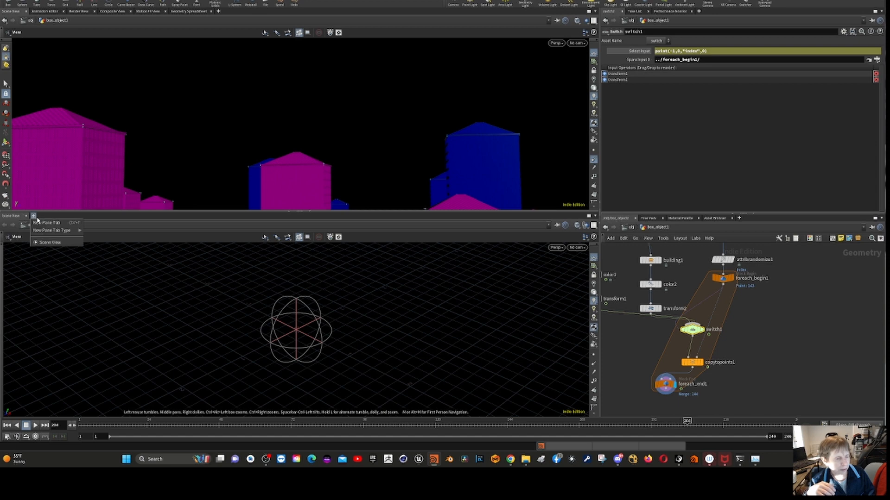
{"action": "mouse_move", "coordinate": [51, 230]}
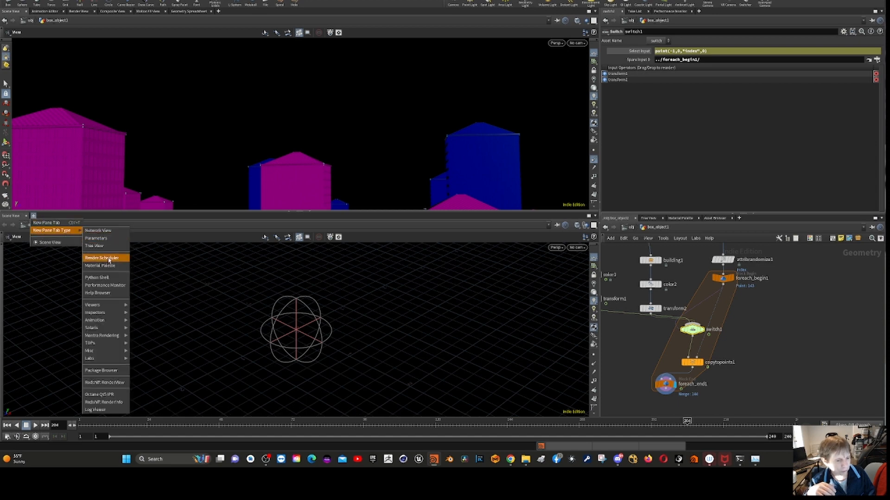
{"action": "mouse_move", "coordinate": [106, 305]}
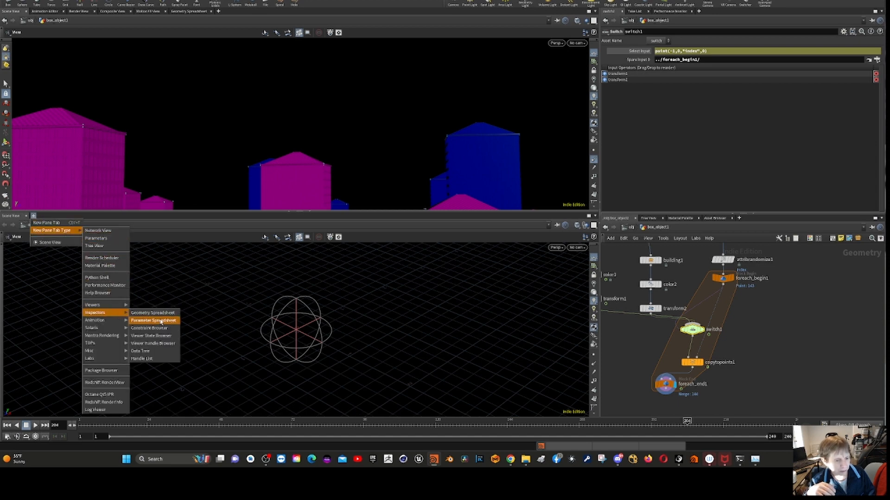
{"action": "left_click", "coordinate": [152, 313]}
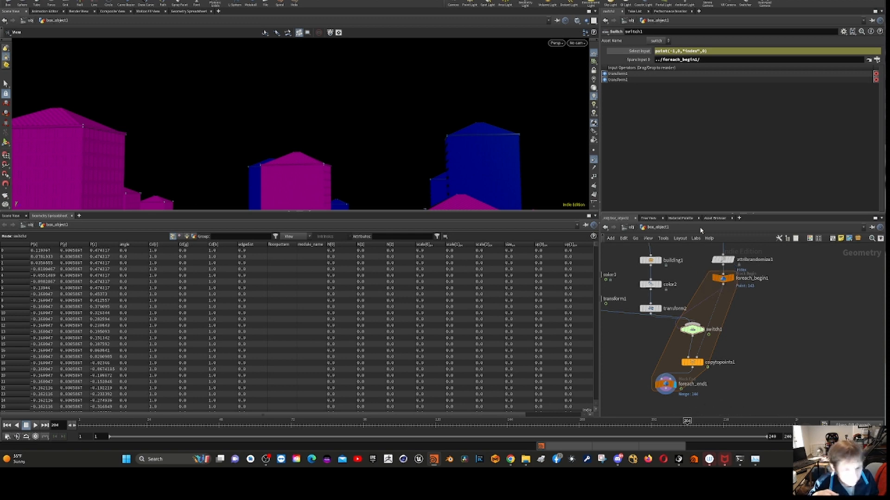
- Inspect the point attributes of color2 and foreach_begin1 in the geometry spreadsheet, including the index attribute
{"action": "left_click", "coordinate": [653, 285]}
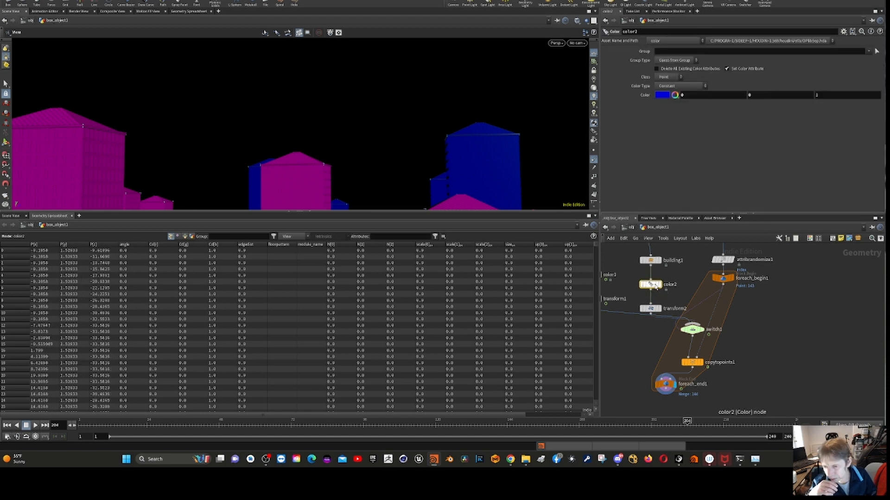
{"action": "left_click", "coordinate": [723, 278]}
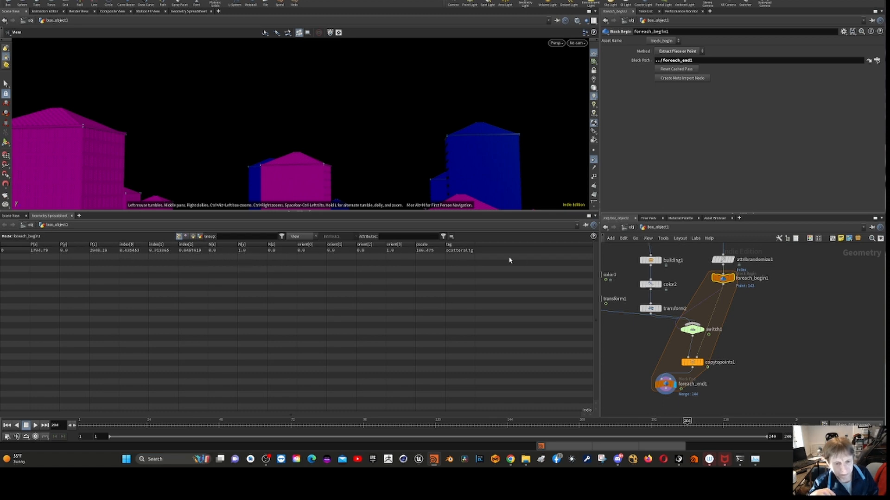
{"action": "mouse_move", "coordinate": [726, 281]}
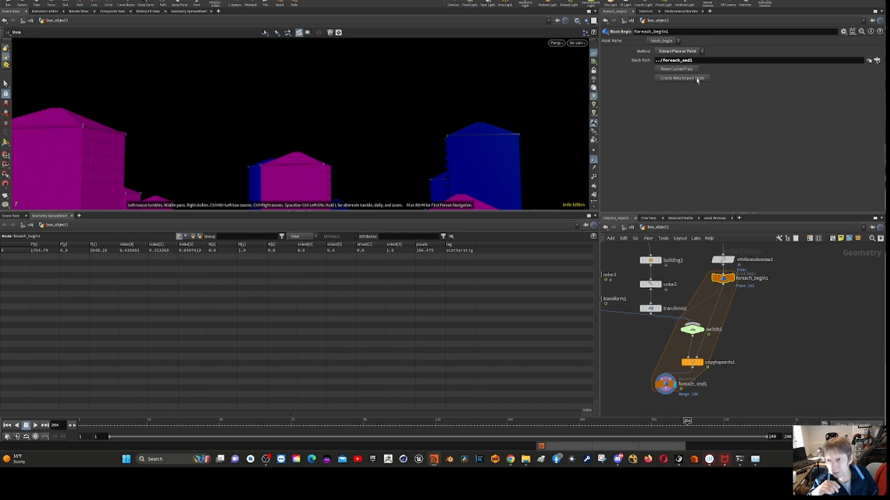
- Look up the point function used in switch1's Select Input by searching Houdini help for "point" and opening the VEX function page
{"action": "left_click", "coordinate": [695, 331]}
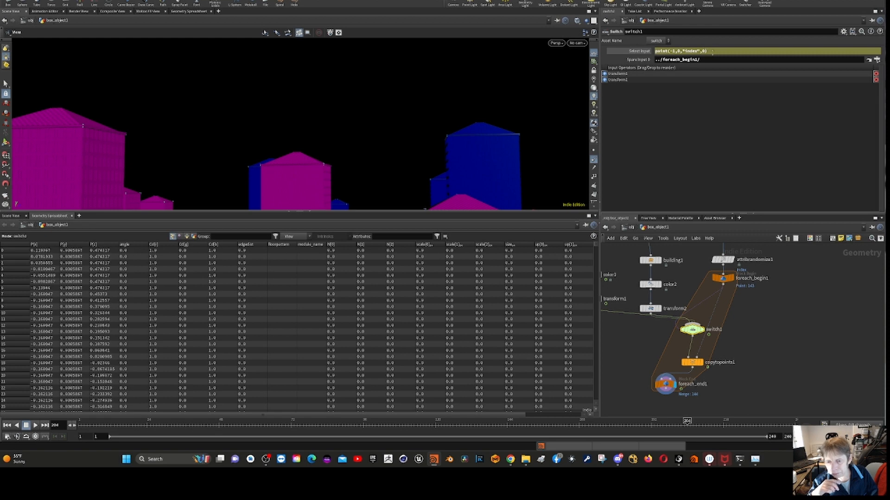
{"action": "double_click", "coordinate": [663, 52]}
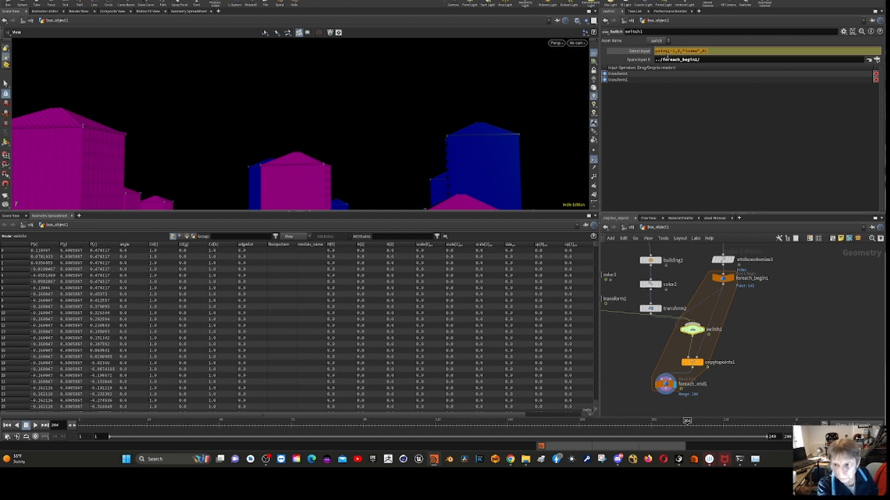
{"action": "key", "text": "F1"}
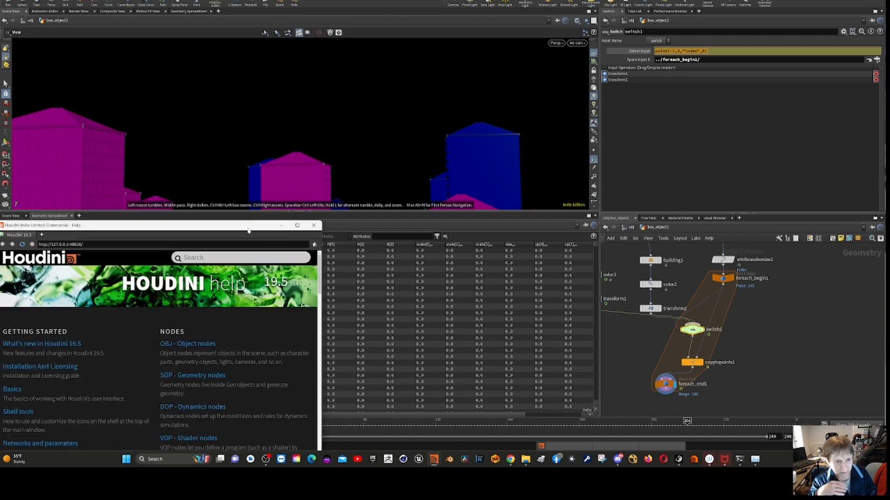
{"action": "left_click_drag", "start_coordinate": [248, 230], "coordinate": [476, 132]}
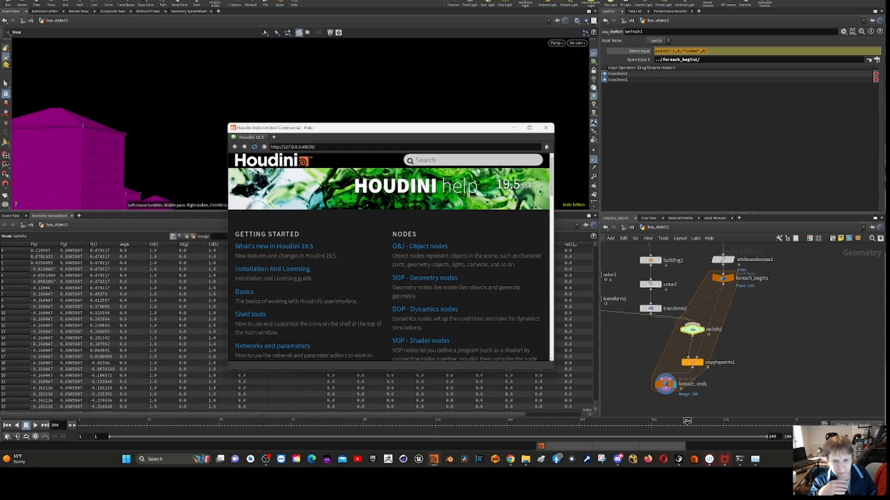
{"action": "left_click", "coordinate": [444, 161]}
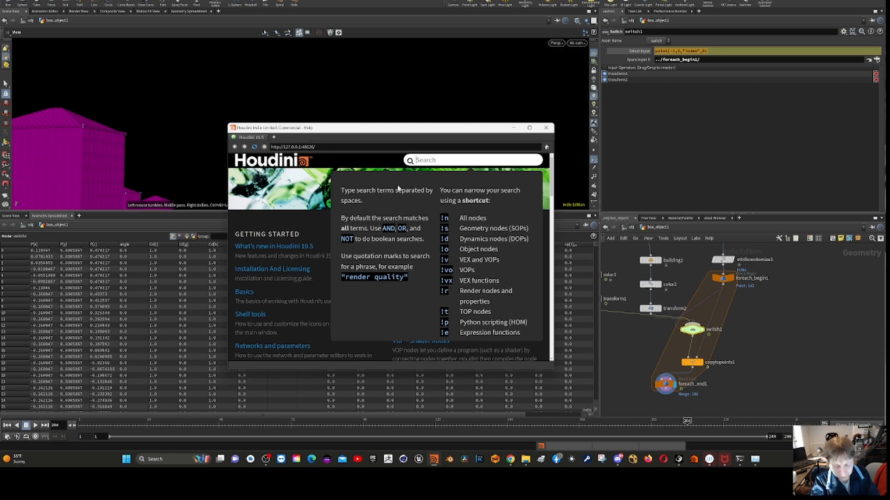
{"action": "type", "text": "point"}
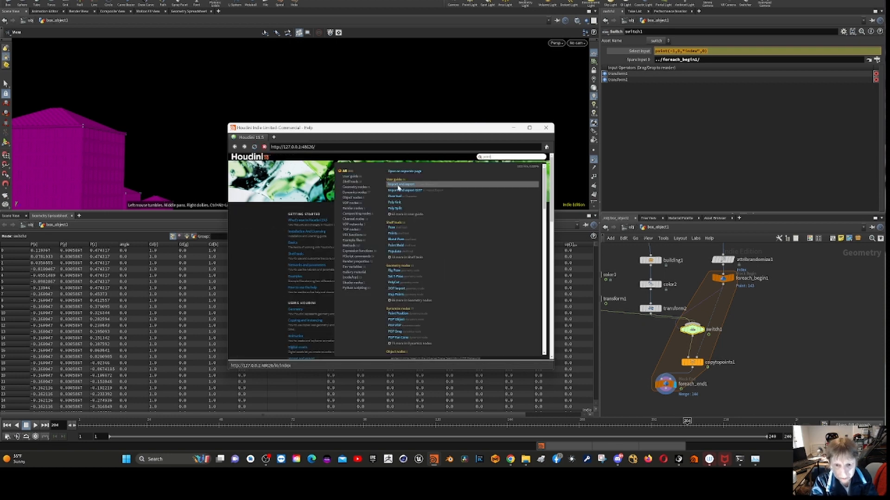
{"action": "key", "text": "Return"}
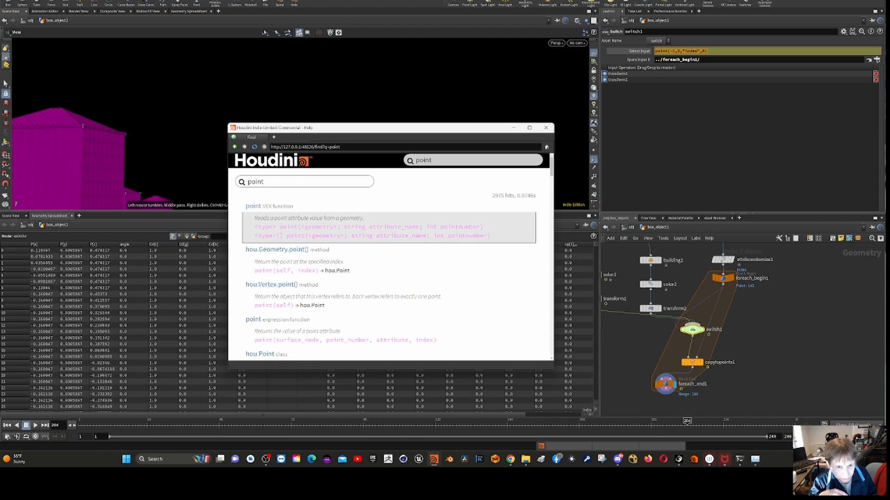
{"action": "left_click", "coordinate": [253, 207]}
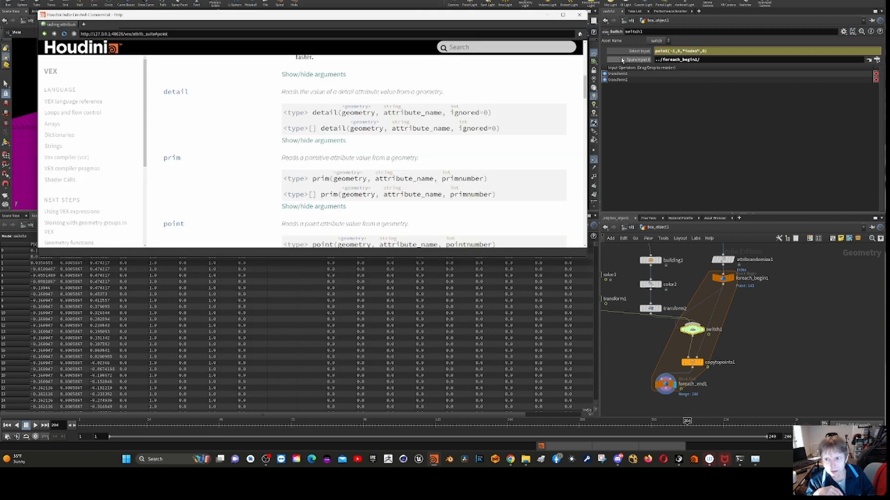
- Show the evaluated value of switch1's Select Input and read the point function's arguments in the help, repositioning its window
{"action": "left_click", "coordinate": [619, 53]}
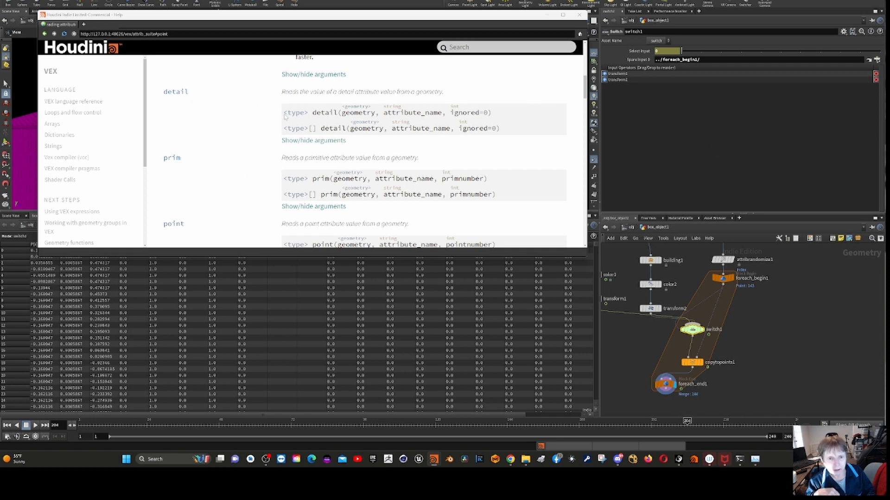
{"action": "scroll", "coordinate": [288, 117], "scroll_direction": "up", "scroll_amount": 1}
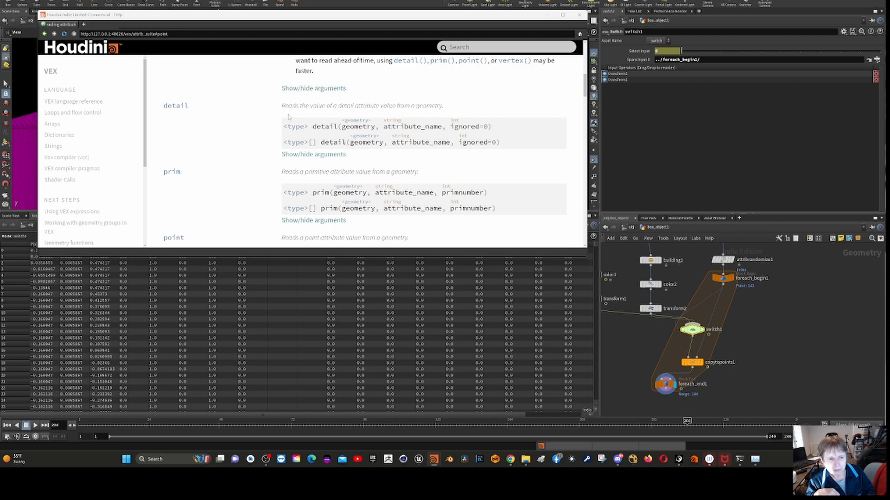
{"action": "scroll", "coordinate": [524, 215], "scroll_direction": "down", "scroll_amount": 2}
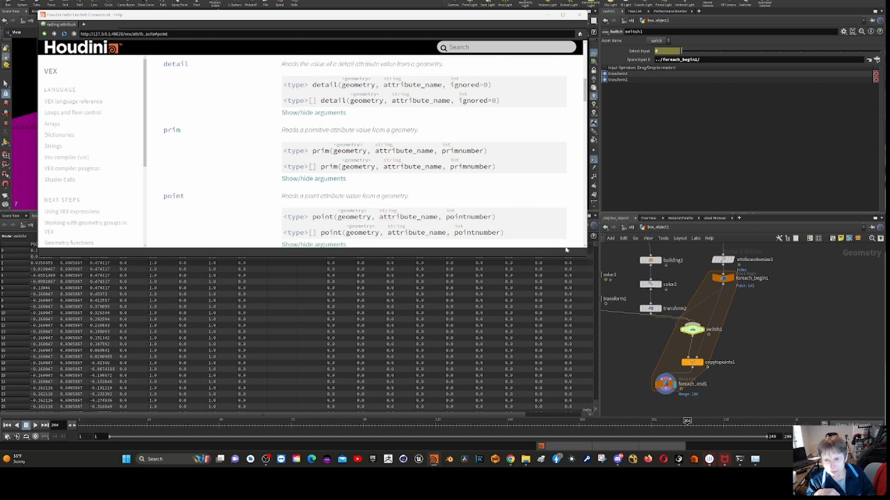
{"action": "left_click_drag", "start_coordinate": [531, 16], "coordinate": [497, 139]}
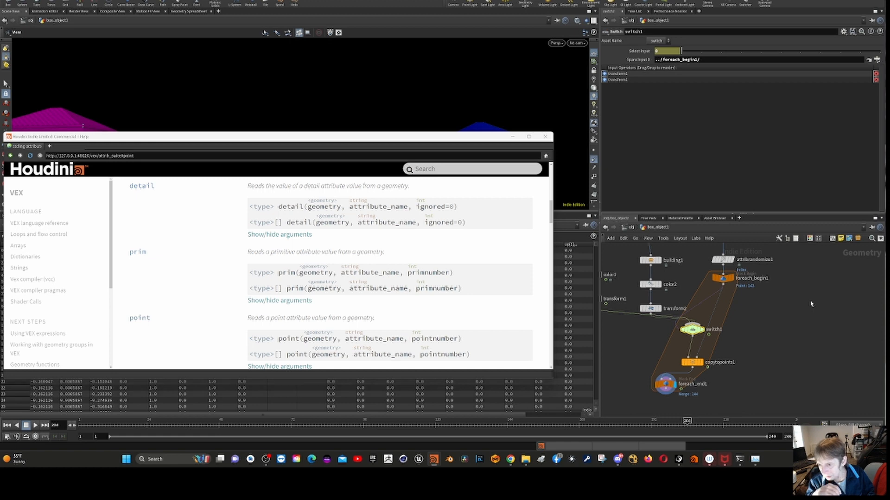
- Add a Rig Attribute Wrangle node in the empty network area beside the for-each loop
{"action": "scroll", "coordinate": [799, 295], "scroll_direction": "up", "scroll_amount": 2}
{"action": "scroll", "coordinate": [799, 295], "scroll_direction": "down", "scroll_amount": 3}
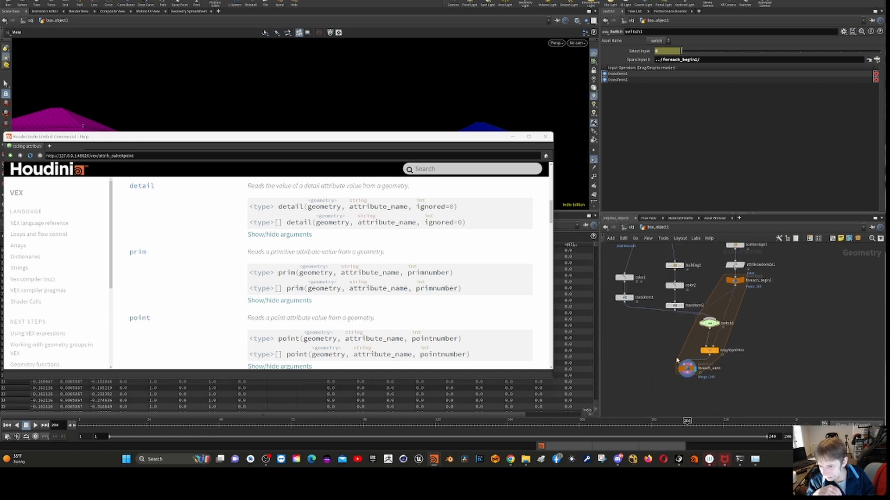
{"action": "mouse_move", "coordinate": [644, 351]}
{"action": "middle_mouse_down"}
{"action": "mouse_move", "coordinate": [672, 432]}
{"action": "mouse_move", "coordinate": [644, 351]}
{"action": "middle_mouse_up"}
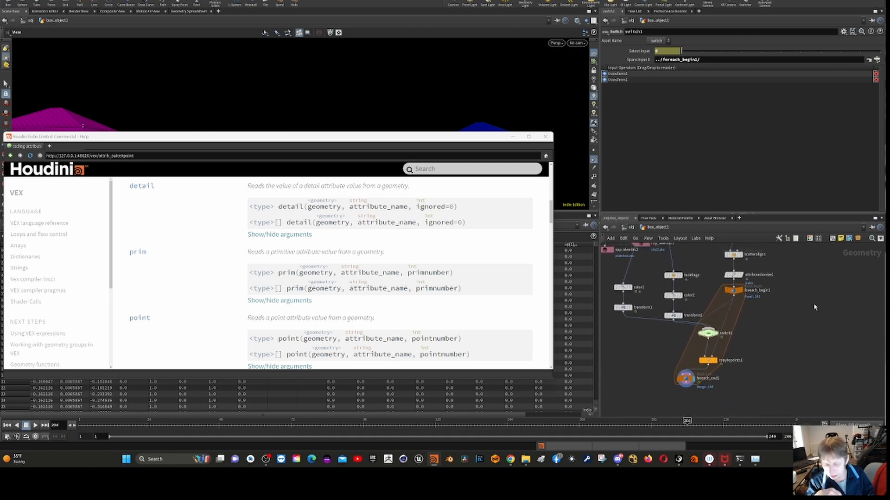
{"action": "key", "text": "Tab"}
{"action": "type", "text": "attrib"}
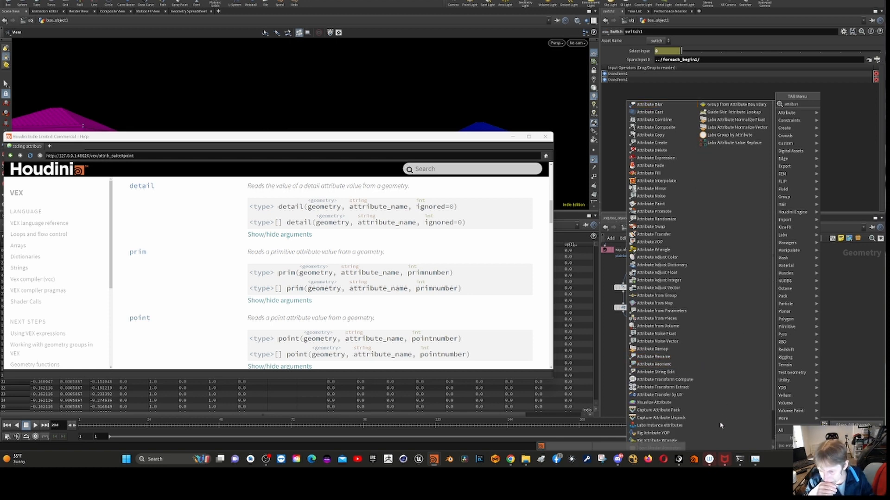
{"action": "left_click", "coordinate": [647, 439]}
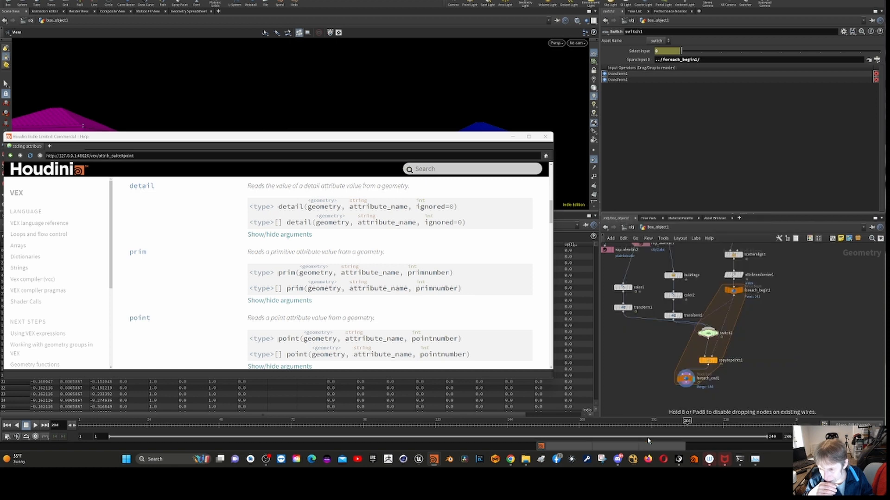
{"action": "left_click", "coordinate": [798, 305]}
- Write the test expression point(0,-1,"index",0); in the new wrangle's VEXpression and highlight that line
{"action": "left_click", "coordinate": [665, 100]}
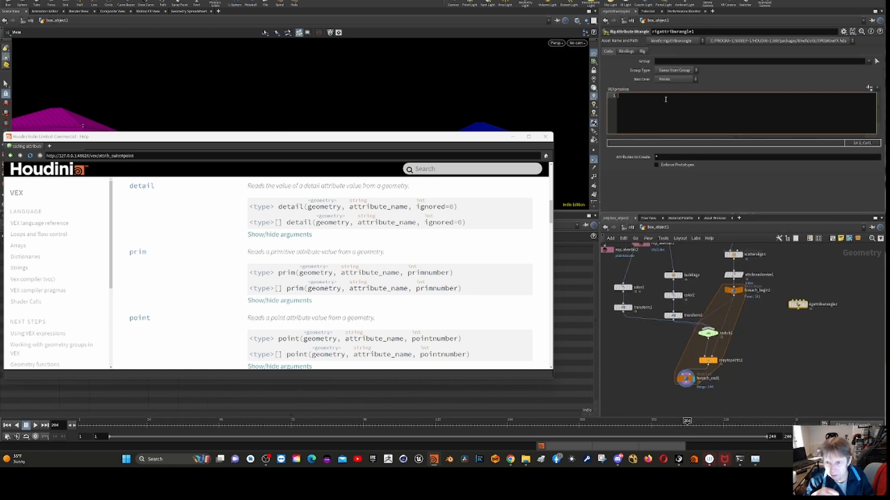
{"action": "type", "text": "poin"}
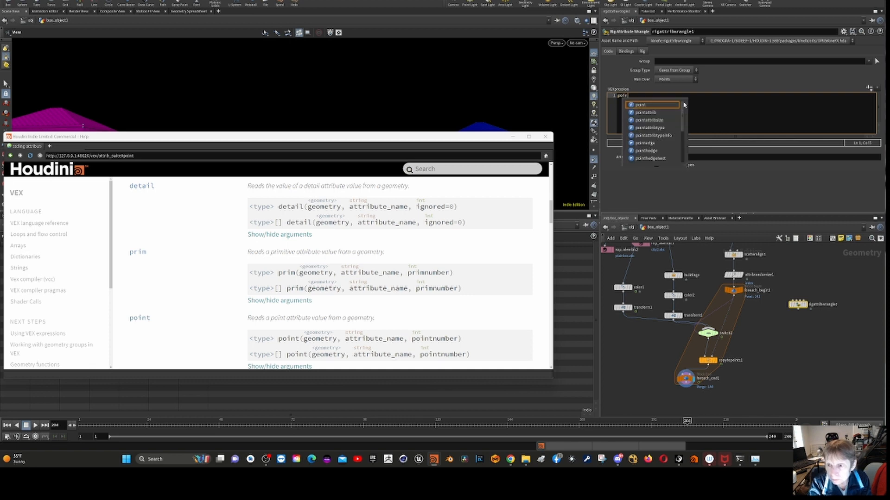
{"action": "type", "text": "t("}
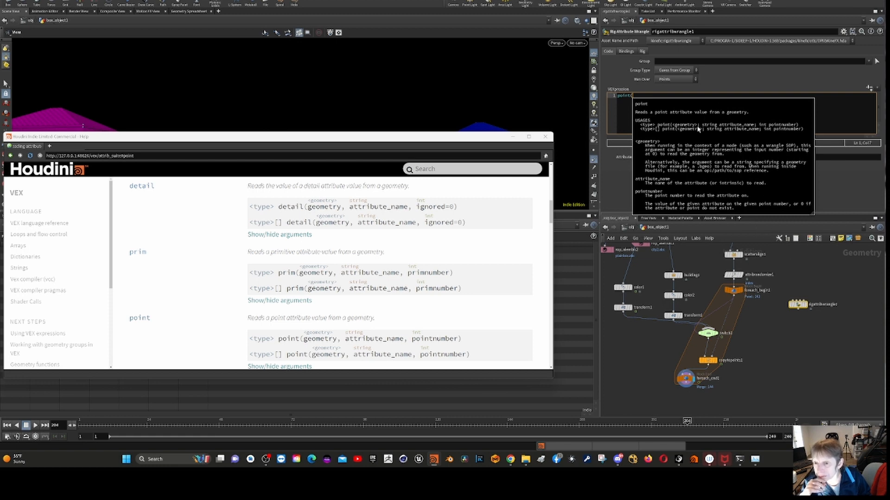
{"action": "left_click", "coordinate": [638, 96]}
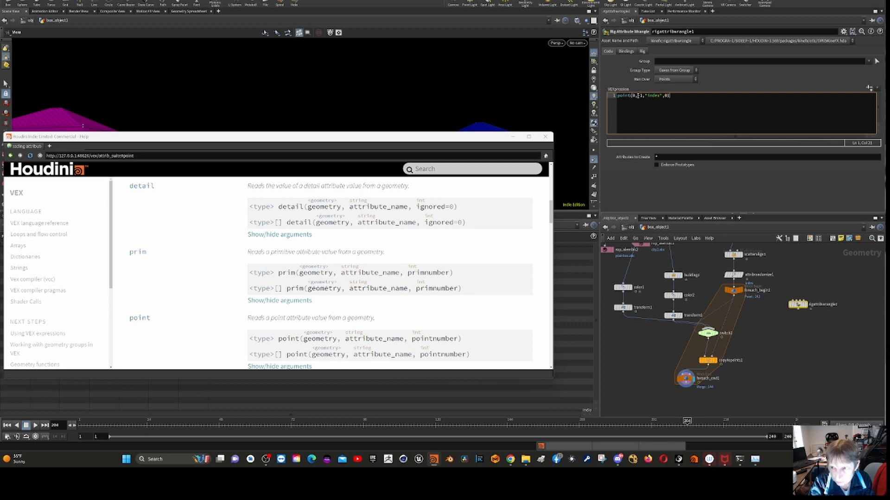
{"action": "key", "text": "Return"}
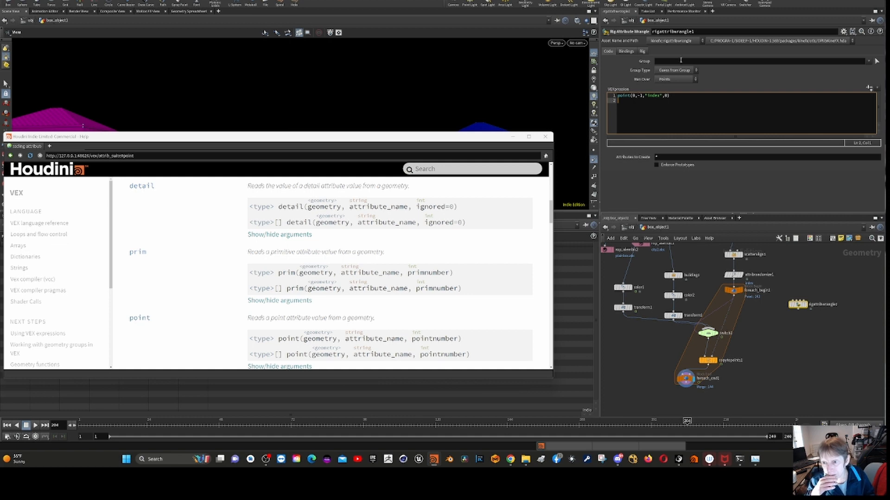
{"action": "left_click", "coordinate": [675, 95]}
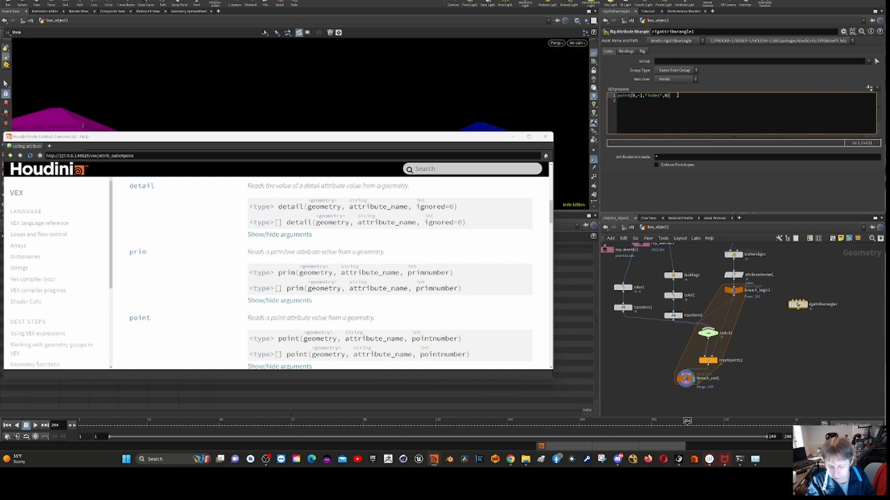
{"action": "type", "text": ";"}
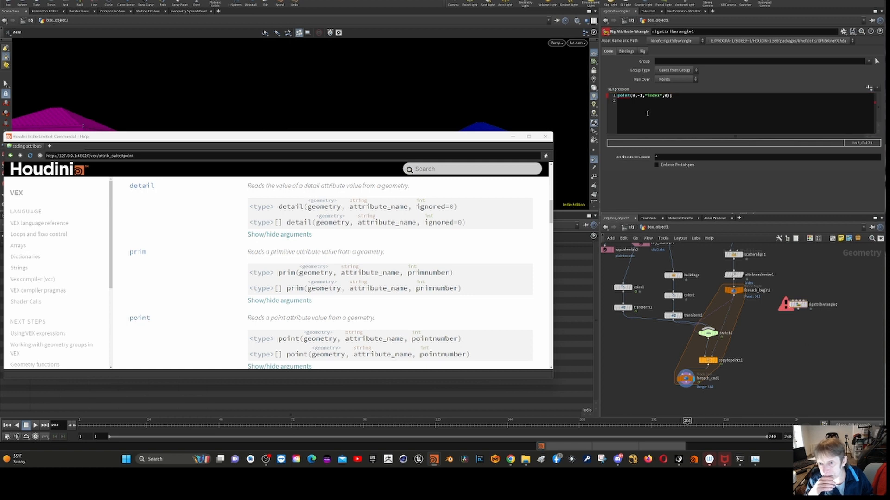
{"action": "mouse_move", "coordinate": [625, 96]}
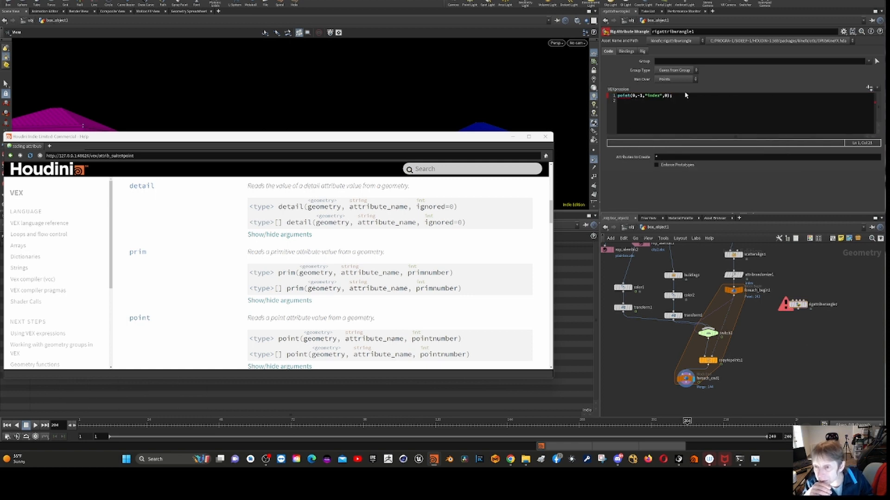
{"action": "left_click_drag", "start_coordinate": [688, 97], "coordinate": [578, 97]}
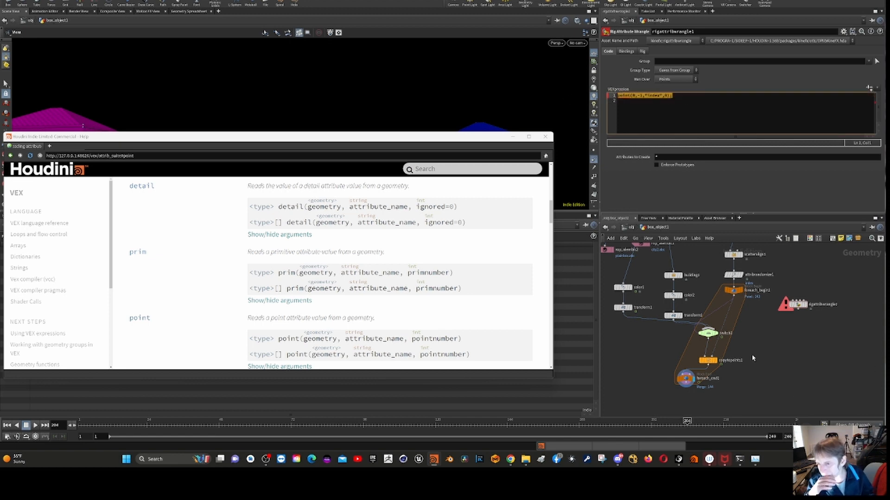
- Inspect attribrandomize1's parameters and reveal the point expression behind switch1's Select Input
{"action": "scroll", "coordinate": [760, 351], "scroll_direction": "down", "scroll_amount": 2}
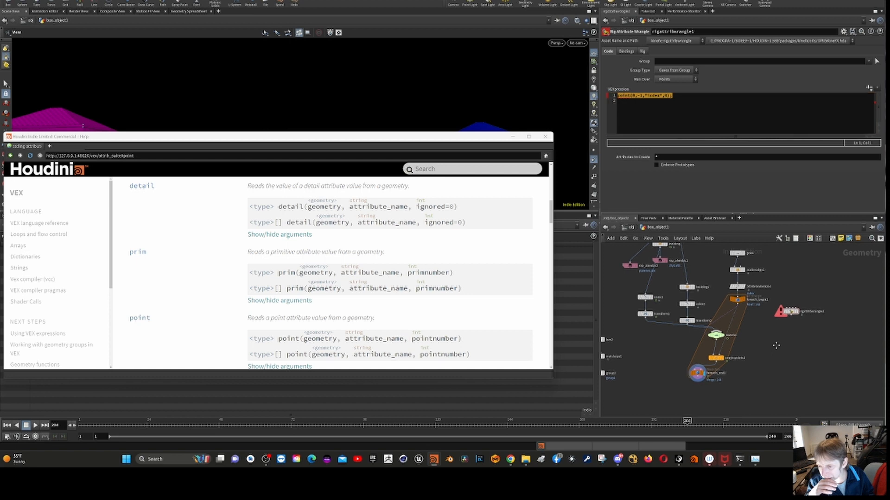
{"action": "scroll", "coordinate": [718, 301], "scroll_direction": "up", "scroll_amount": 3}
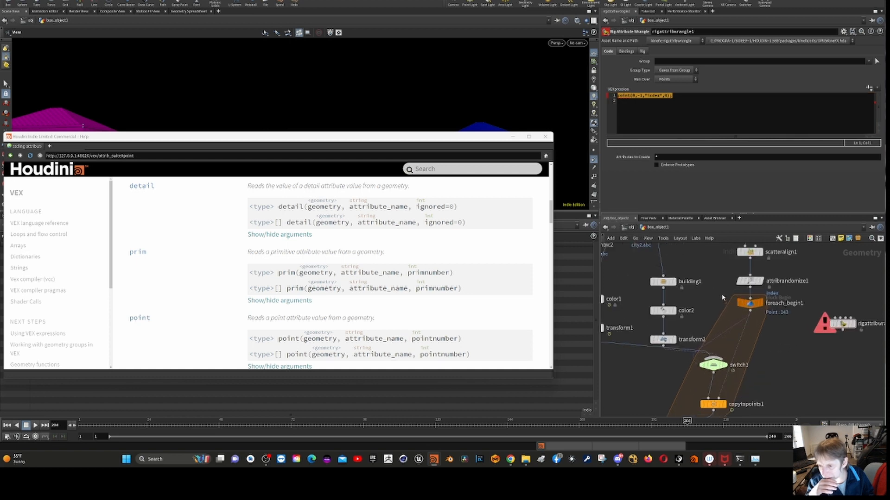
{"action": "left_click", "coordinate": [752, 281]}
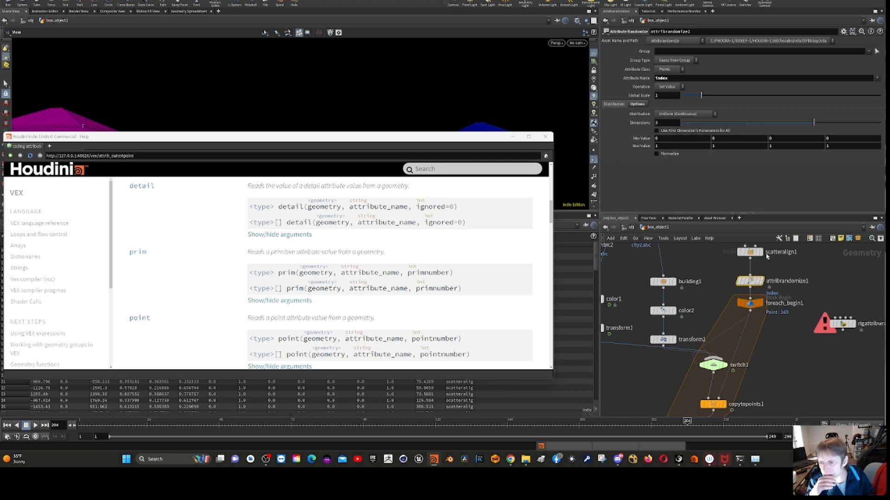
{"action": "left_click", "coordinate": [718, 367]}
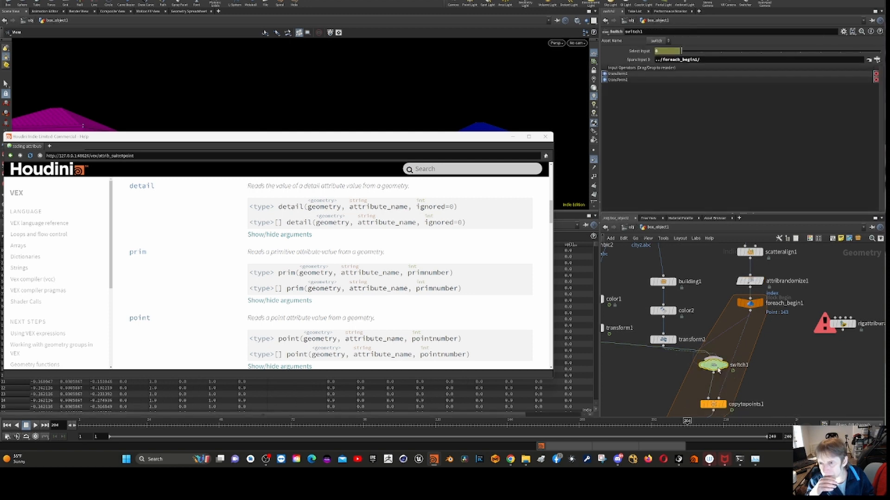
{"action": "left_click", "coordinate": [643, 52]}
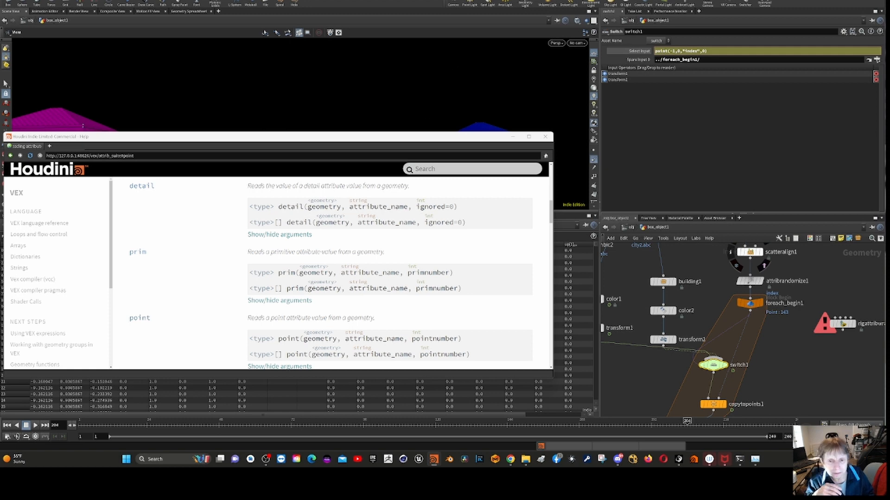
- Search the Houdini help for "point", and return to the main Houdini window
{"action": "left_click", "coordinate": [463, 169]}
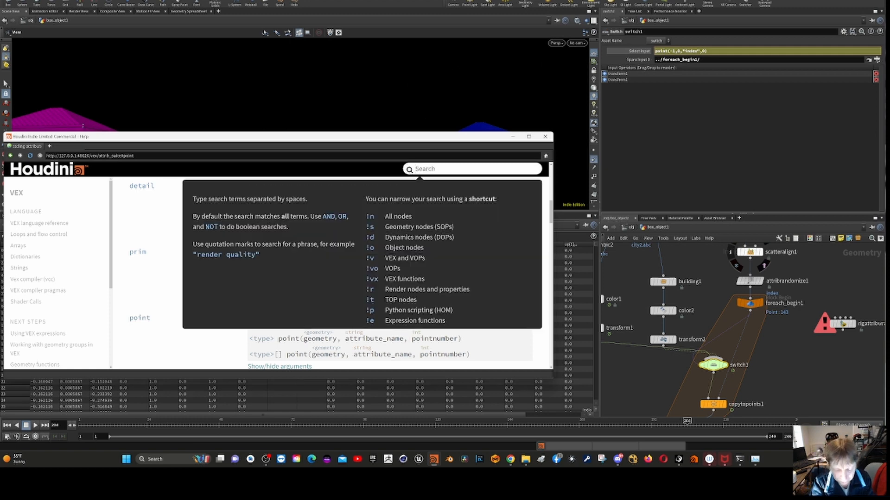
{"action": "type", "text": "point"}
{"action": "key", "text": "Return"}
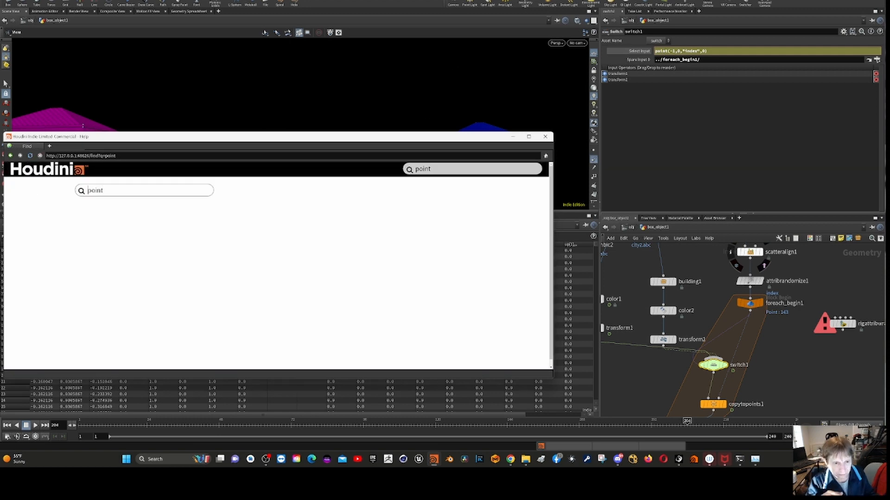
{"action": "left_click", "coordinate": [676, 112]}
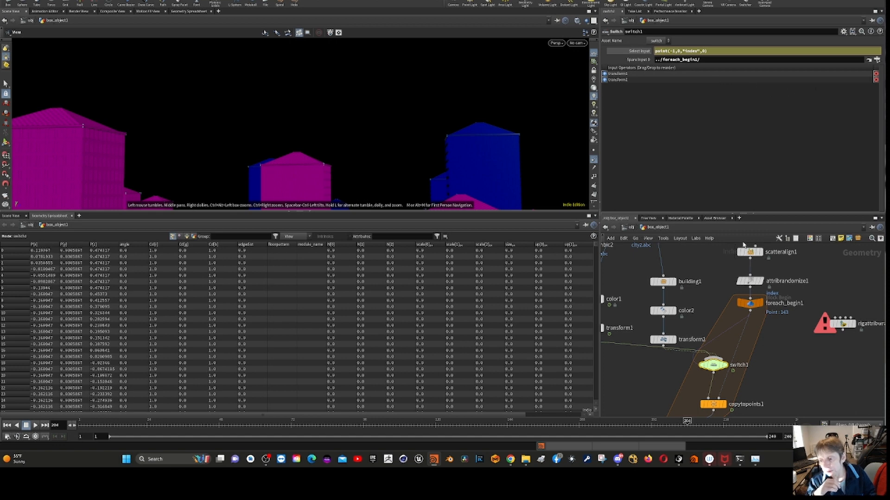
- Compare the evaluated value and expression of switch1's Select Input, and check the attribute name set in attribrandomize1
{"action": "left_click", "coordinate": [635, 53]}
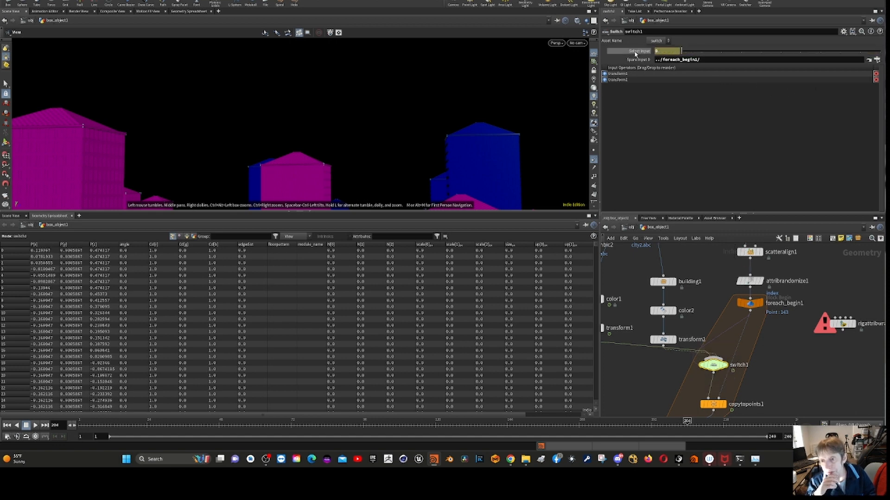
{"action": "left_click", "coordinate": [635, 54]}
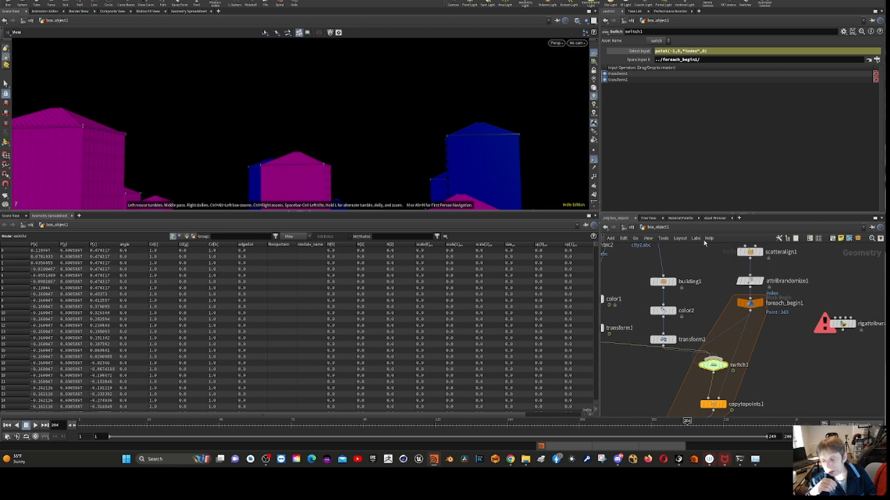
{"action": "left_click", "coordinate": [753, 280]}
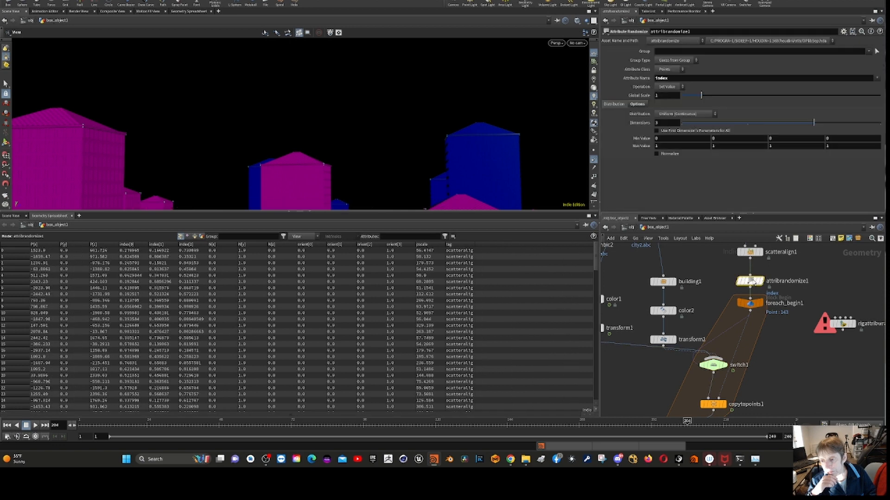
{"action": "left_click", "coordinate": [680, 78]}
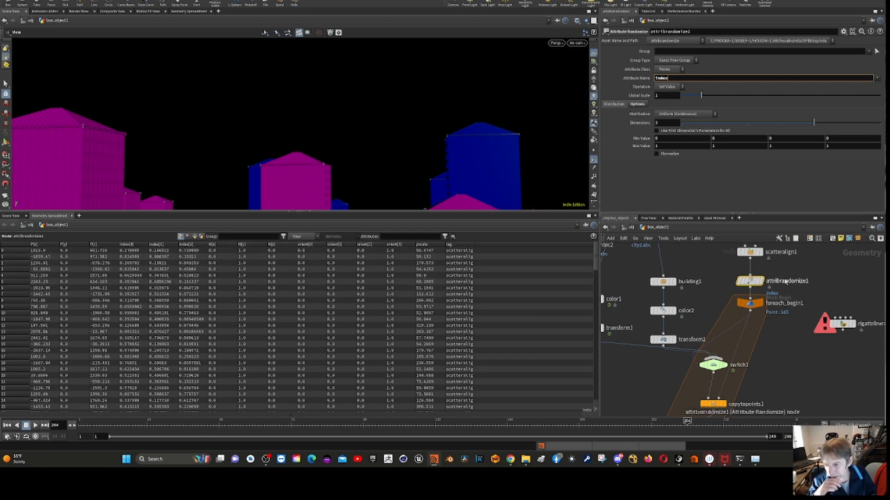
- Display attribrandomize1's output in the viewport, and return the display to foreach_end1
{"action": "mouse_move", "coordinate": [772, 278]}
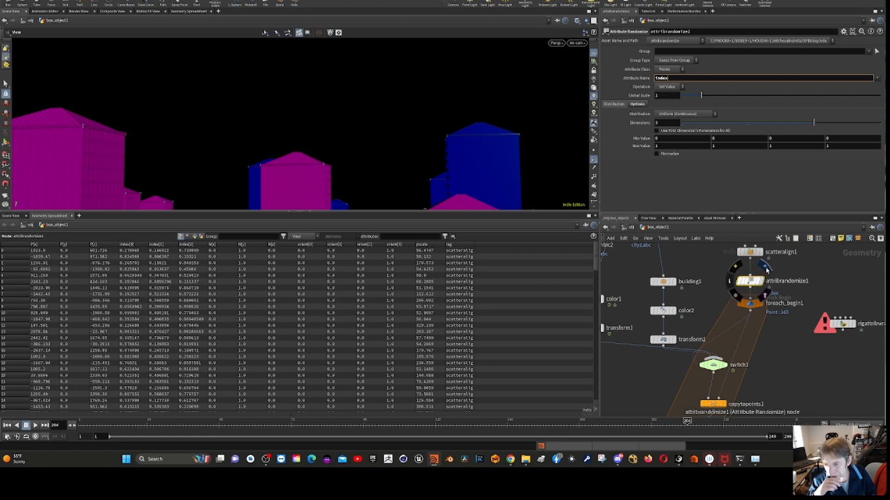
{"action": "left_click", "coordinate": [766, 270]}
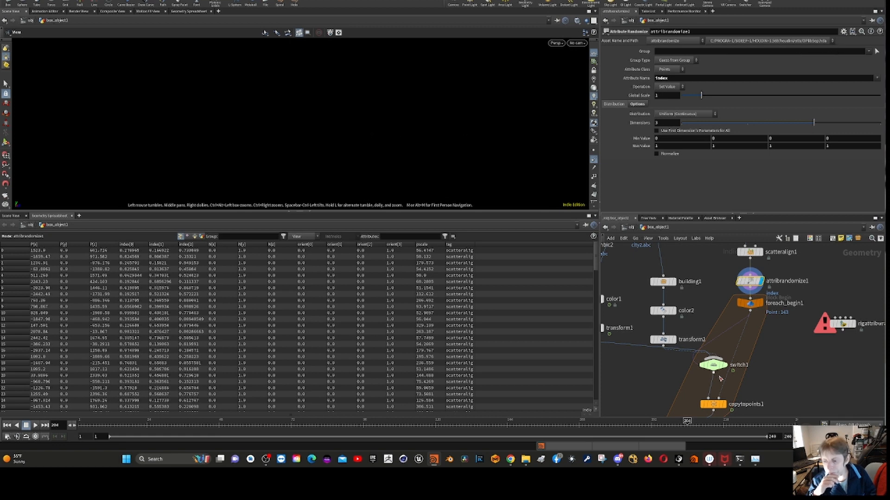
{"action": "middle_click_drag", "start_coordinate": [804, 353], "coordinate": [817, 262]}
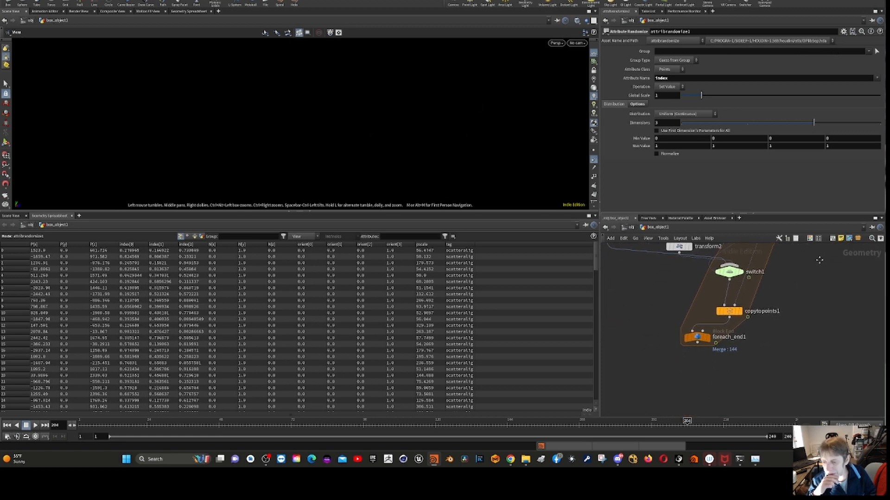
{"action": "mouse_move", "coordinate": [698, 337]}
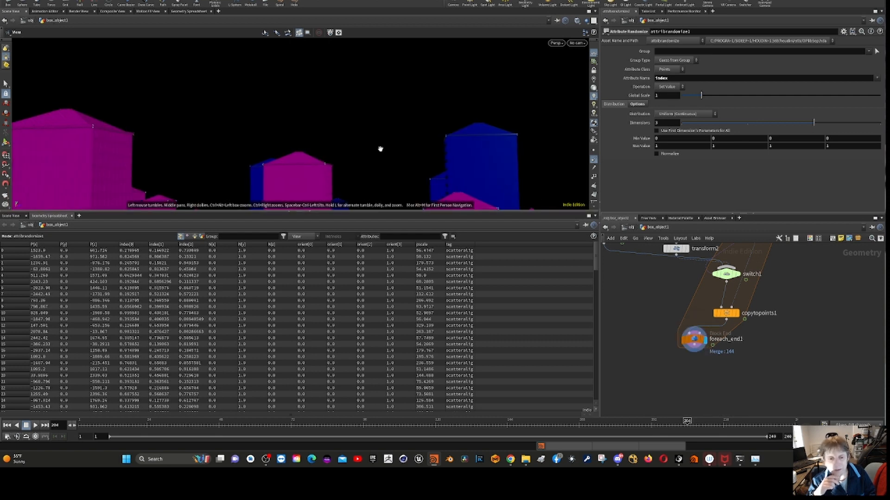
- Examine the mix of magenta and blue buildings in the generated city from several viewpoints
{"action": "scroll", "coordinate": [405, 119], "scroll_direction": "up", "scroll_amount": 10}
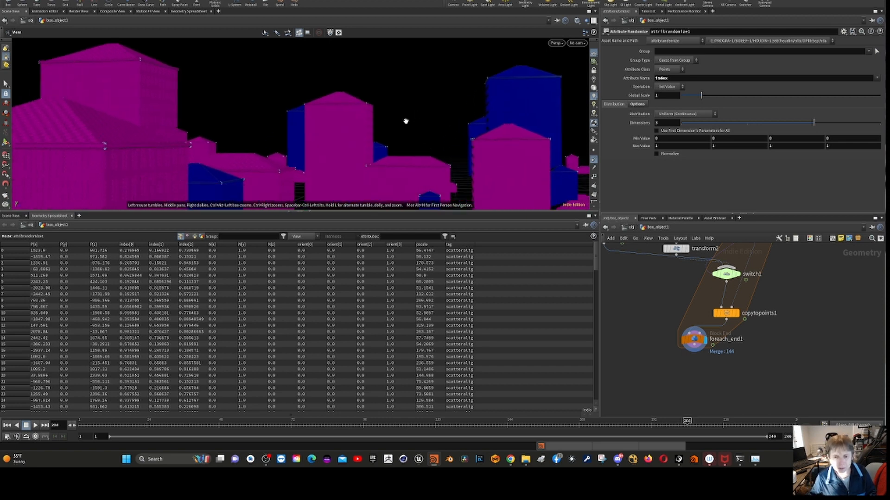
{"action": "scroll", "coordinate": [405, 122], "scroll_direction": "down", "scroll_amount": 10}
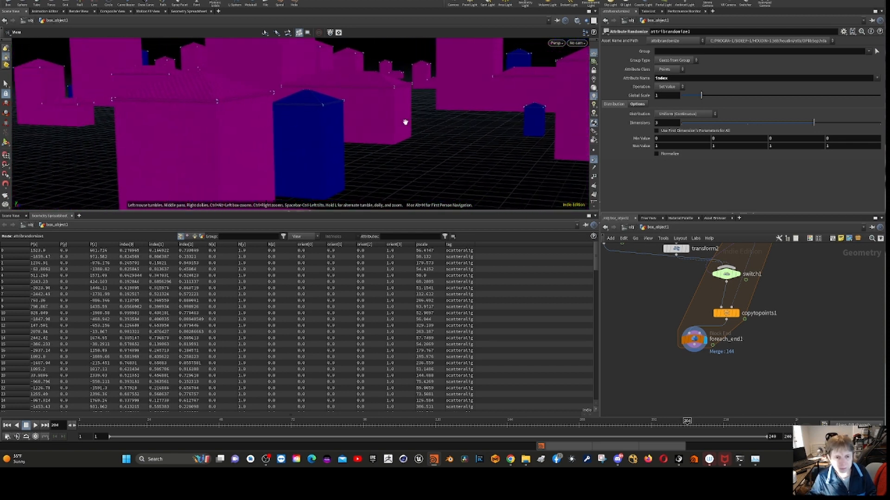
{"action": "left_click_drag", "start_coordinate": [410, 131], "coordinate": [390, 145]}
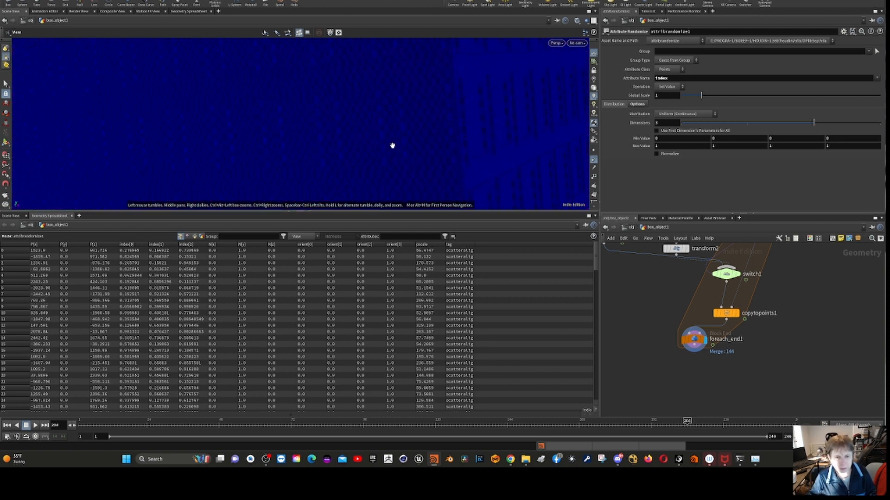
{"action": "scroll", "coordinate": [393, 145], "scroll_direction": "down", "scroll_amount": 5}
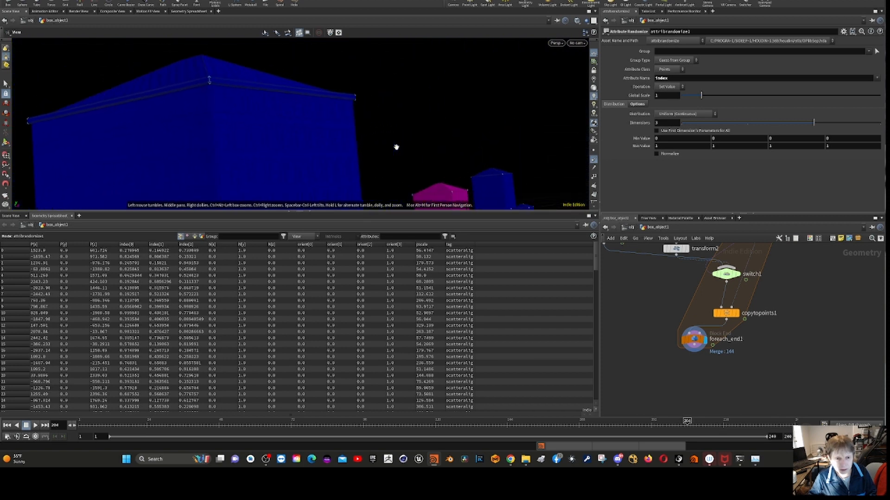
{"action": "scroll", "coordinate": [396, 147], "scroll_direction": "up", "scroll_amount": 8}
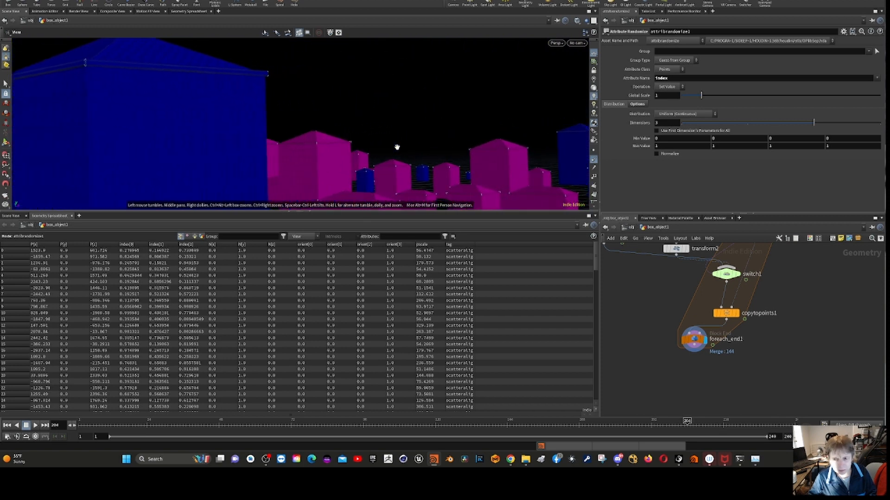
{"action": "scroll", "coordinate": [398, 146], "scroll_direction": "up", "scroll_amount": 8}
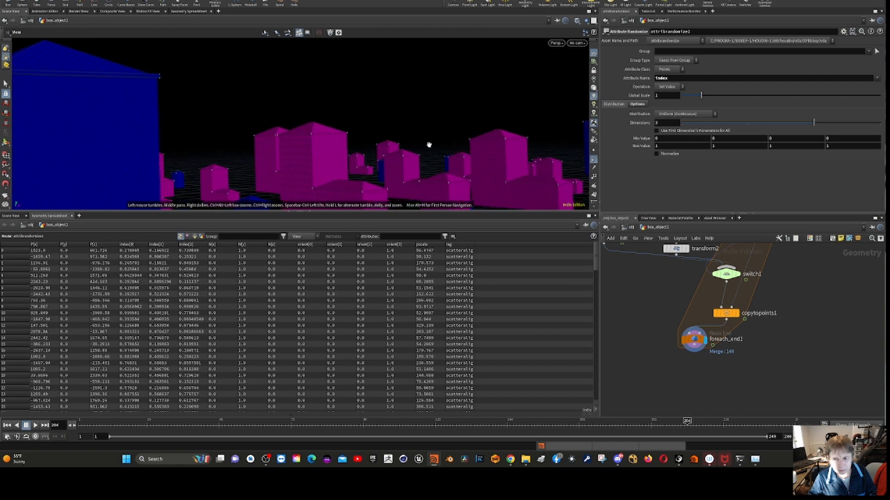
- Turn off the point display in the viewport and view the magenta and blue buildings from another angle
{"action": "middle_click_drag", "start_coordinate": [429, 145], "coordinate": [427, 147]}
{"action": "left_click", "coordinate": [595, 159]}
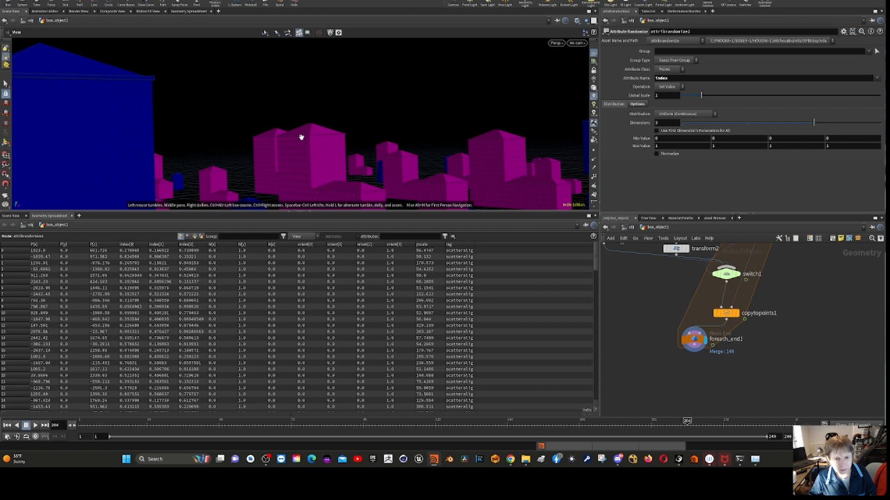
{"action": "left_click_drag", "start_coordinate": [305, 191], "coordinate": [341, 196]}
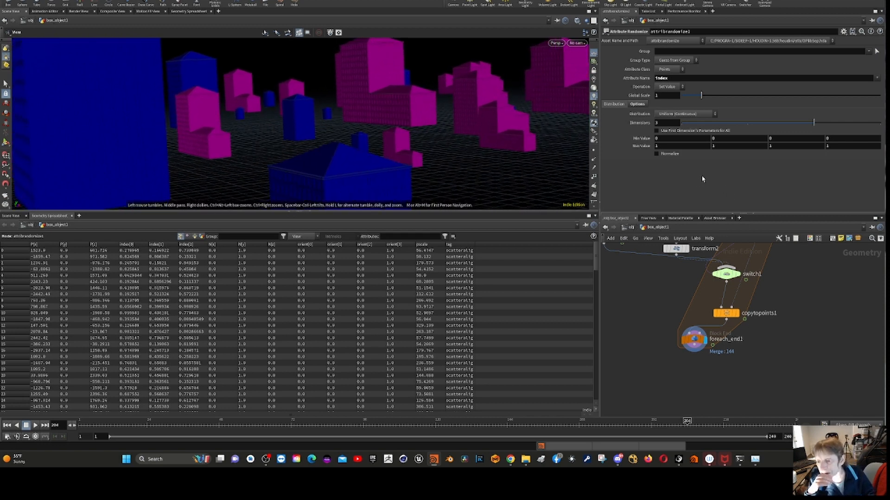
- Select the scatteralign1 node above attribrandomize1 to show its parameters and point attributes
{"action": "scroll", "coordinate": [801, 307], "scroll_direction": "up", "scroll_amount": 3}
{"action": "scroll", "coordinate": [804, 307], "scroll_direction": "down", "scroll_amount": 5}
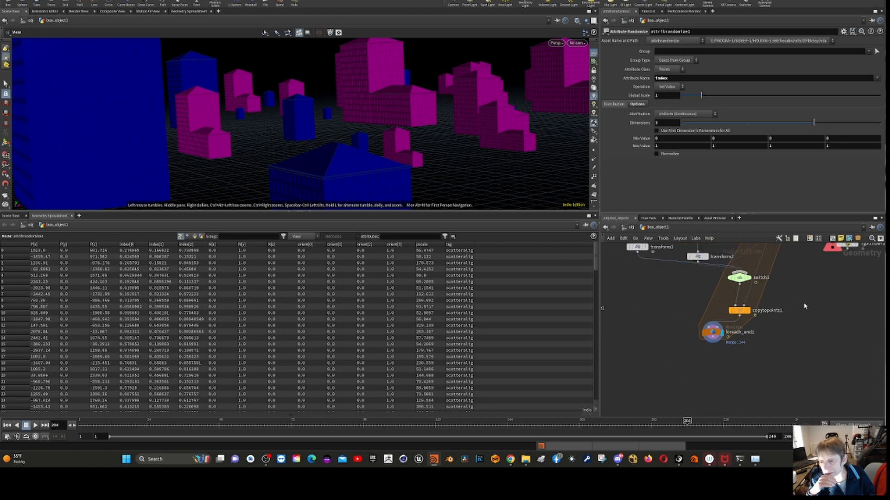
{"action": "scroll", "coordinate": [832, 329], "scroll_direction": "up", "scroll_amount": 3}
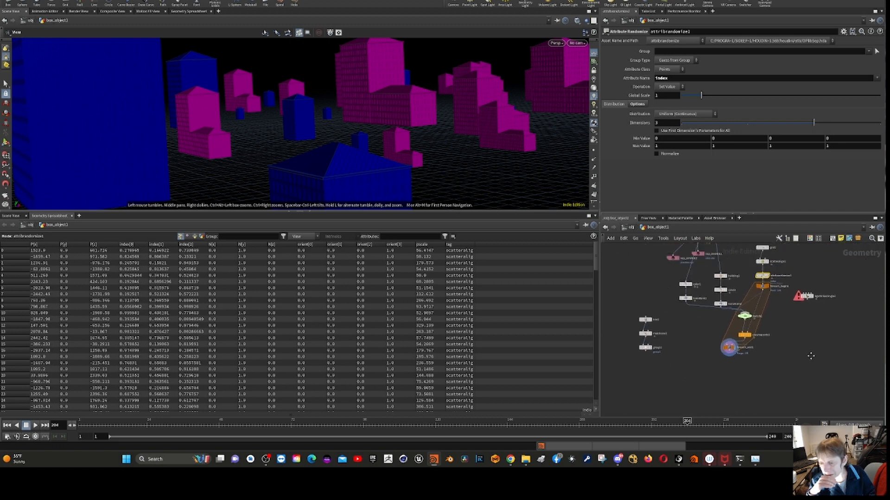
{"action": "middle_click_drag", "start_coordinate": [754, 341], "coordinate": [781, 432]}
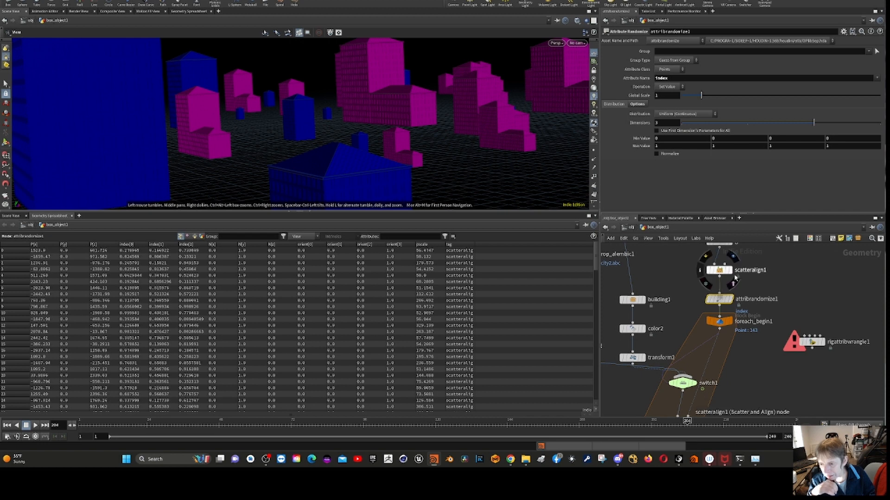
{"action": "left_click", "coordinate": [719, 271]}
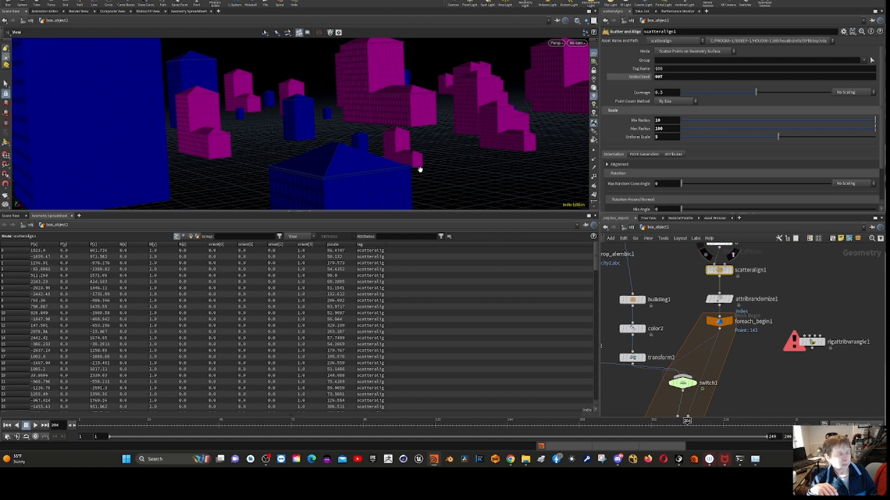
- Examine the spacing and sizes of the scattered buildings from closer and higher viewpoints
{"action": "left_click_drag", "start_coordinate": [427, 75], "coordinate": [400, 101]}
{"action": "scroll", "coordinate": [411, 89], "scroll_direction": "down", "scroll_amount": 10}
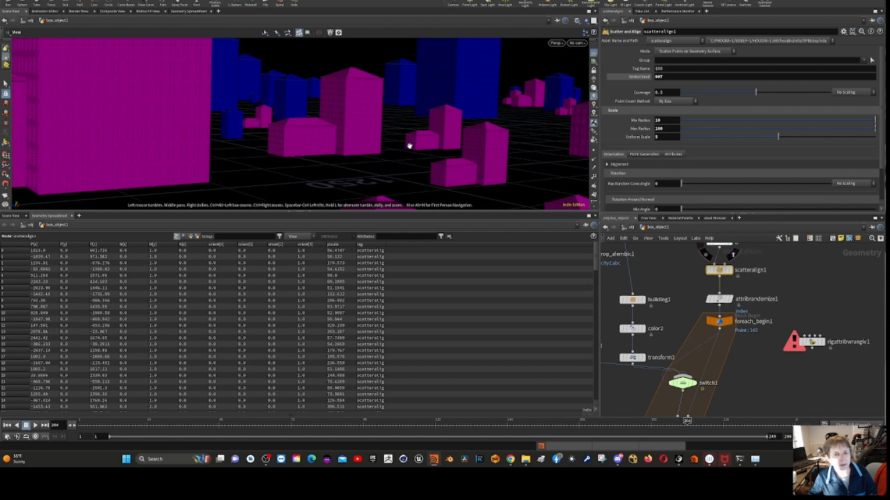
{"action": "left_click_drag", "start_coordinate": [398, 134], "coordinate": [435, 119]}
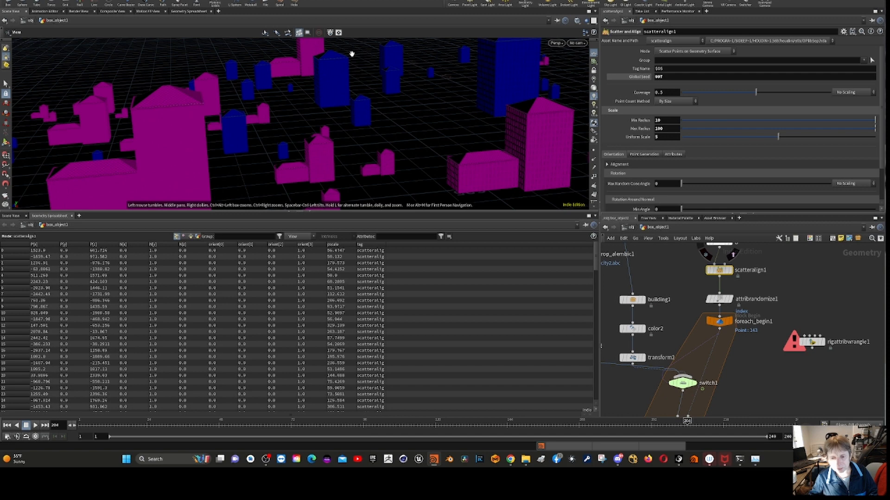
{"action": "left_click_drag", "start_coordinate": [352, 54], "coordinate": [351, 54]}
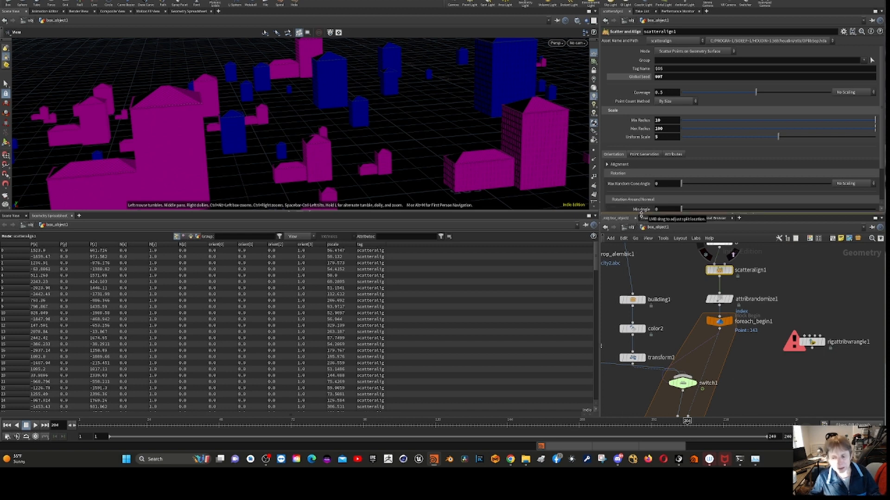
- Inspect the node network inside the building1 asset, and return to box_object1's network
{"action": "double_click", "coordinate": [636, 301]}
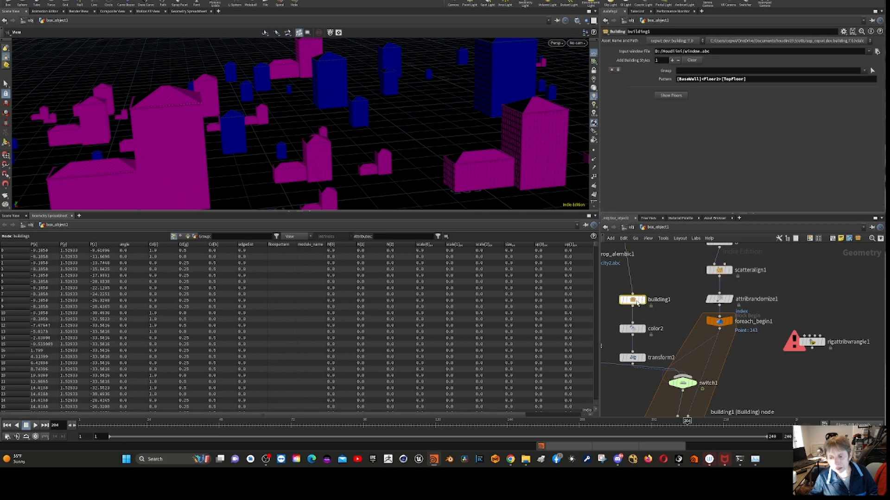
{"action": "mouse_move", "coordinate": [728, 390]}
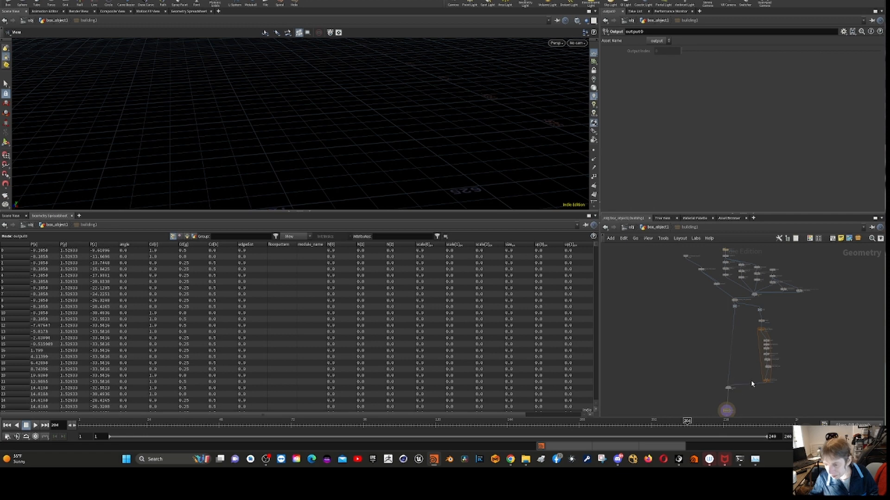
{"action": "mouse_move", "coordinate": [735, 302]}
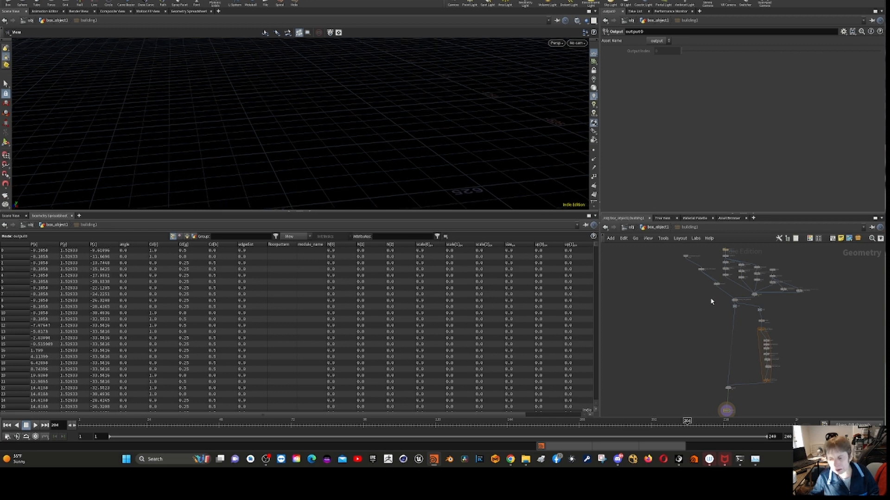
{"action": "scroll", "coordinate": [677, 320], "scroll_direction": "up", "scroll_amount": 2}
{"action": "scroll", "coordinate": [676, 319], "scroll_direction": "up", "scroll_amount": 4}
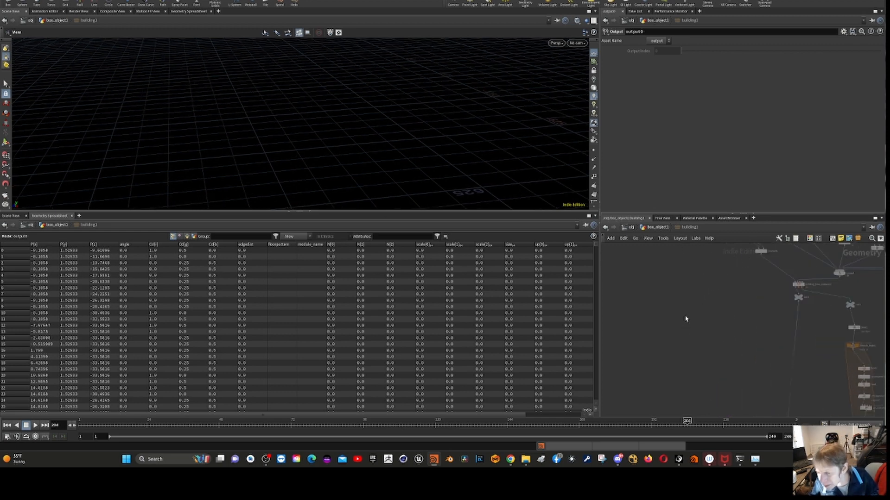
{"action": "middle_click_drag", "start_coordinate": [742, 297], "coordinate": [575, 317]}
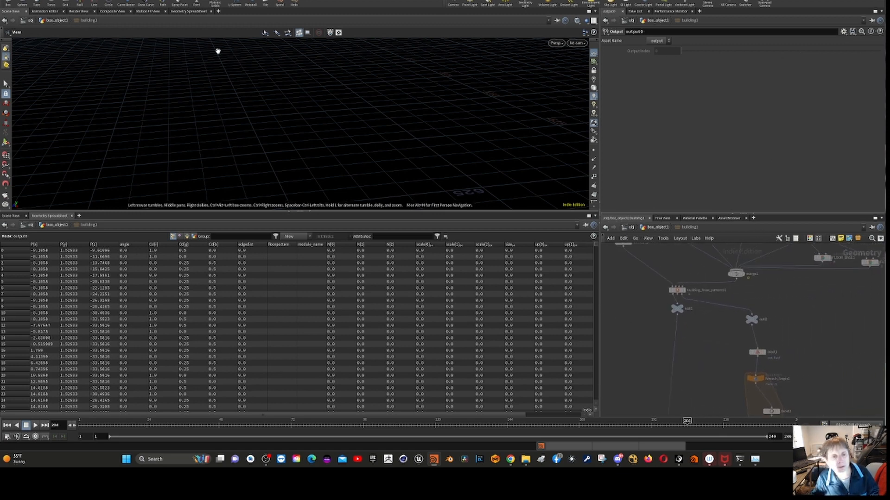
{"action": "left_click", "coordinate": [605, 228]}
- Examine the whole generated city from a distance at several angles, and dismiss the OneDrive notification
{"action": "left_click_drag", "start_coordinate": [473, 197], "coordinate": [485, 139]}
{"action": "scroll", "coordinate": [474, 140], "scroll_direction": "down", "scroll_amount": 2}
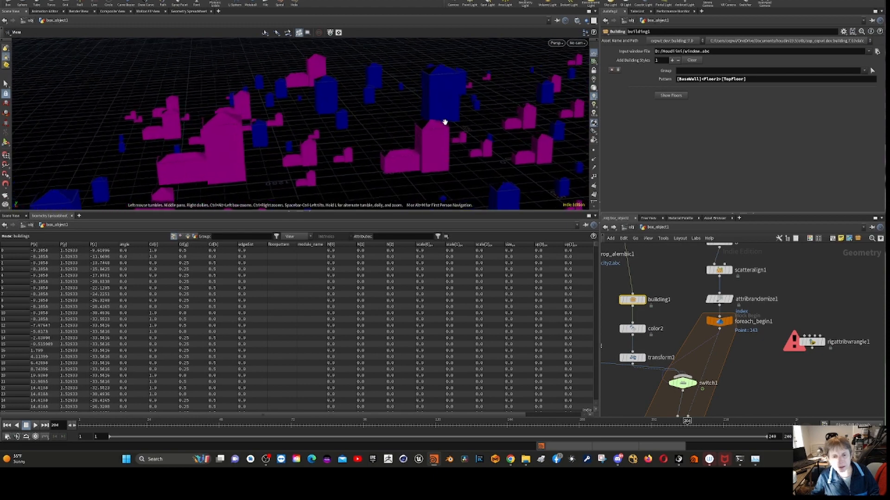
{"action": "left_click_drag", "start_coordinate": [445, 122], "coordinate": [446, 122]}
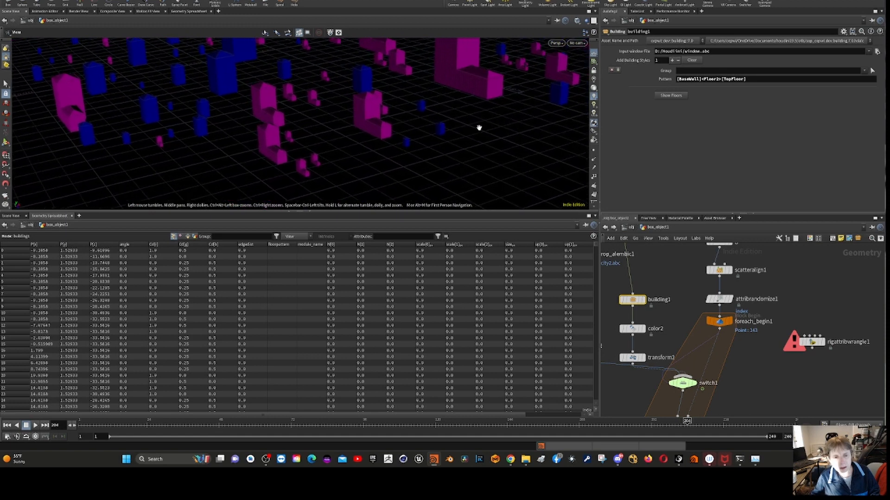
{"action": "left_click_drag", "start_coordinate": [488, 128], "coordinate": [486, 129]}
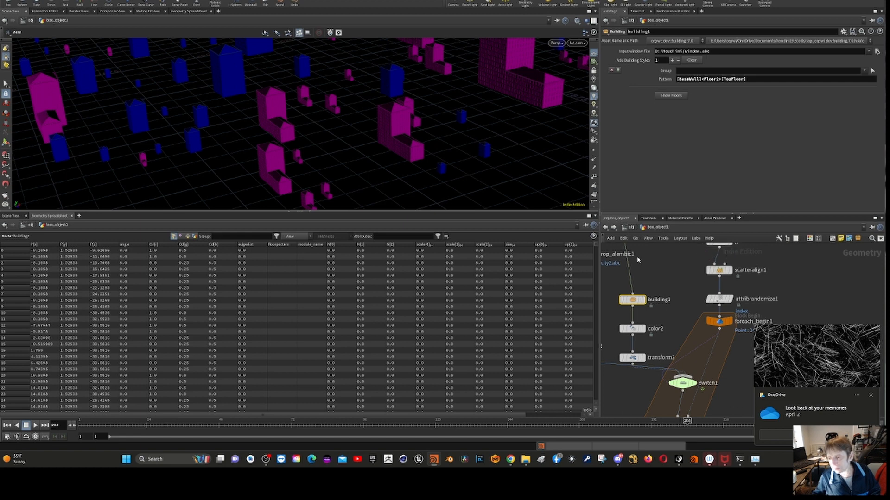
{"action": "left_click", "coordinate": [871, 395]}
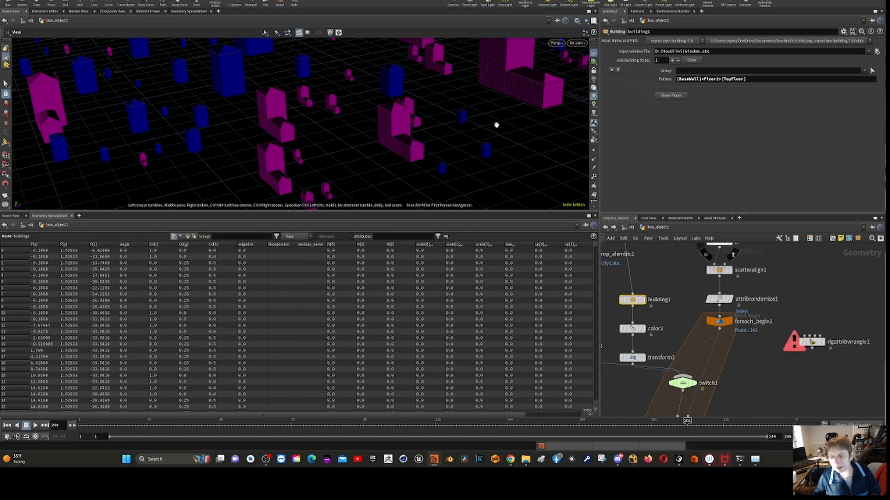
{"action": "left_click_drag", "start_coordinate": [341, 119], "coordinate": [343, 143]}
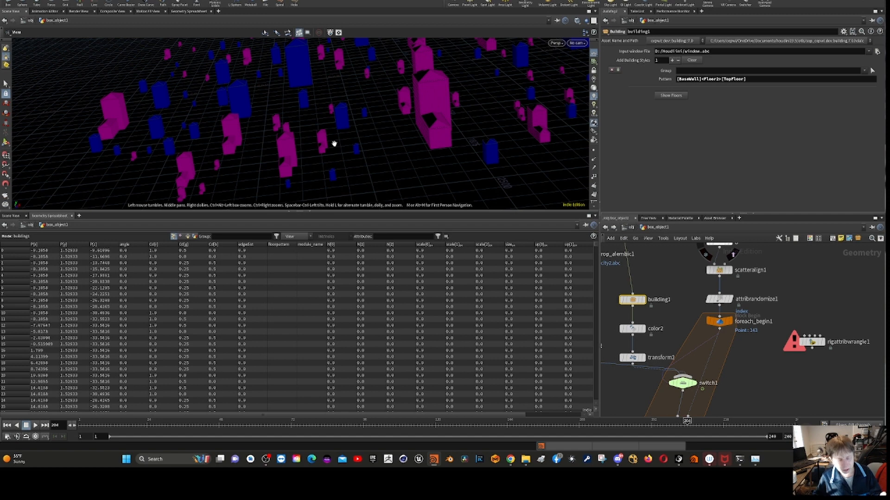
{"action": "left_click_drag", "start_coordinate": [334, 144], "coordinate": [334, 144]}
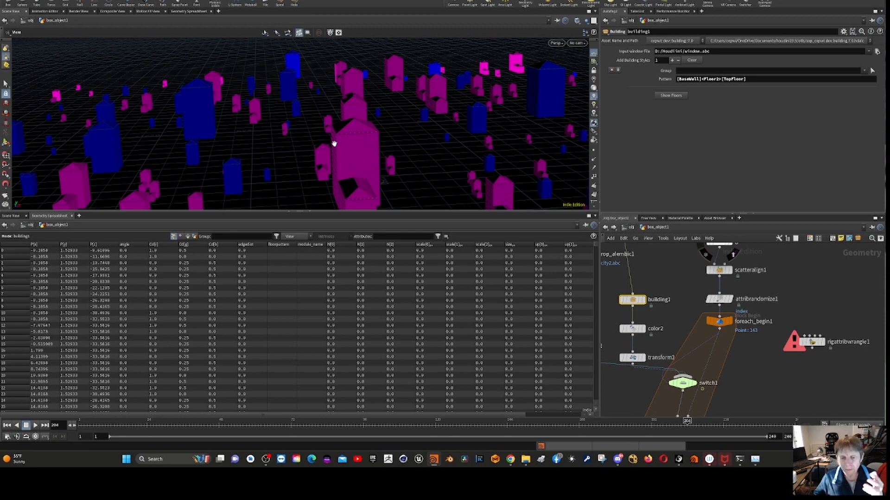
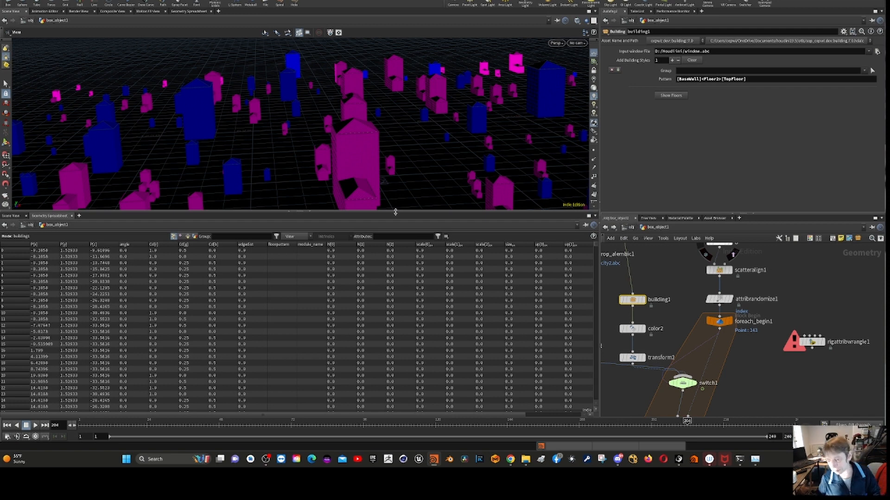
- Switch to Houdini Launcher and review the installed Houdini versions, Labs packages and Unreal engine plug-ins
{"action": "left_click", "coordinate": [696, 460]}
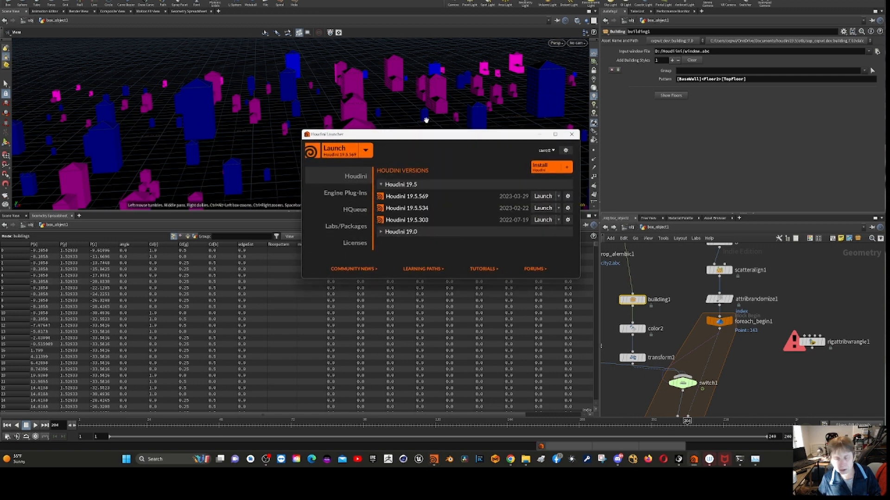
{"action": "left_click", "coordinate": [355, 194]}
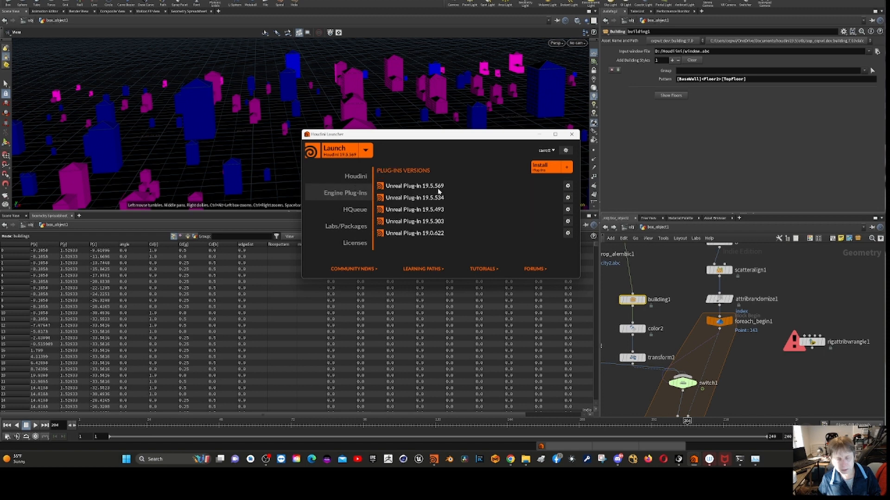
{"action": "left_click", "coordinate": [356, 177]}
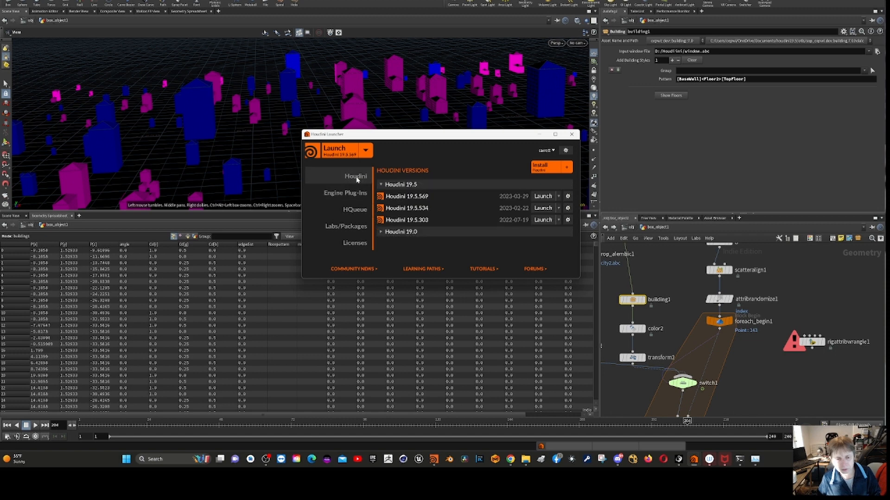
{"action": "left_click", "coordinate": [344, 227]}
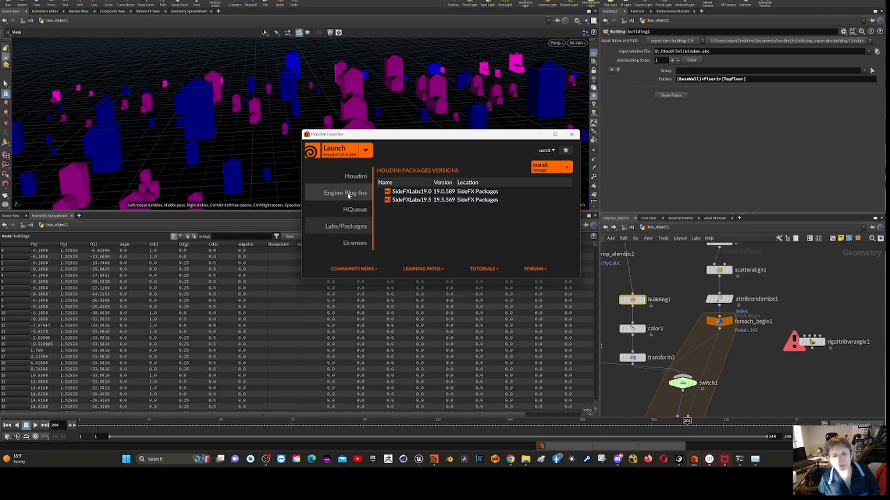
{"action": "left_click", "coordinate": [348, 195]}
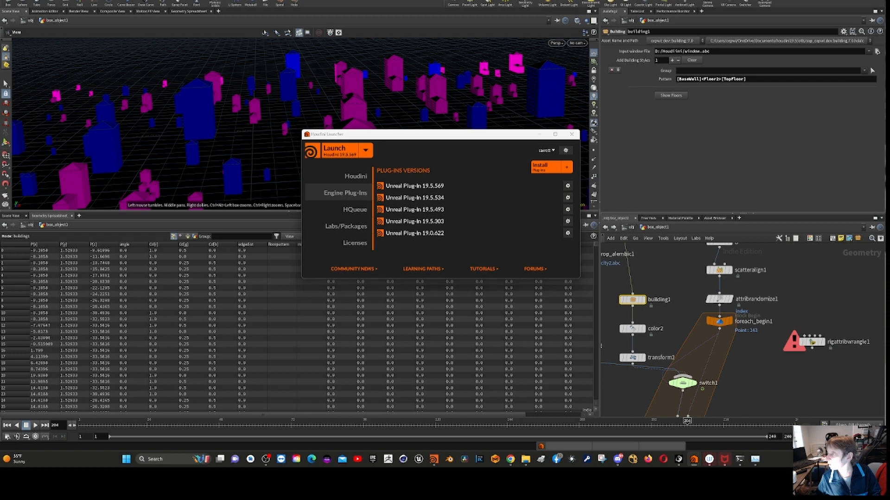
- Bring the browser with the HoudiniEngineForUnreal GitHub repository over Houdini, enlarge its window and reload the page
{"action": "mouse_move", "coordinate": [511, 459]}
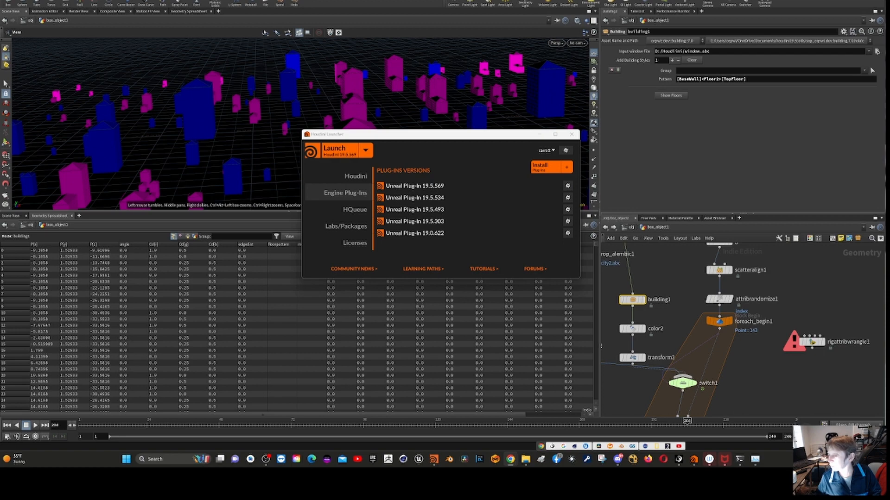
{"action": "left_click_drag", "start_coordinate": [889, 186], "coordinate": [141, 7]}
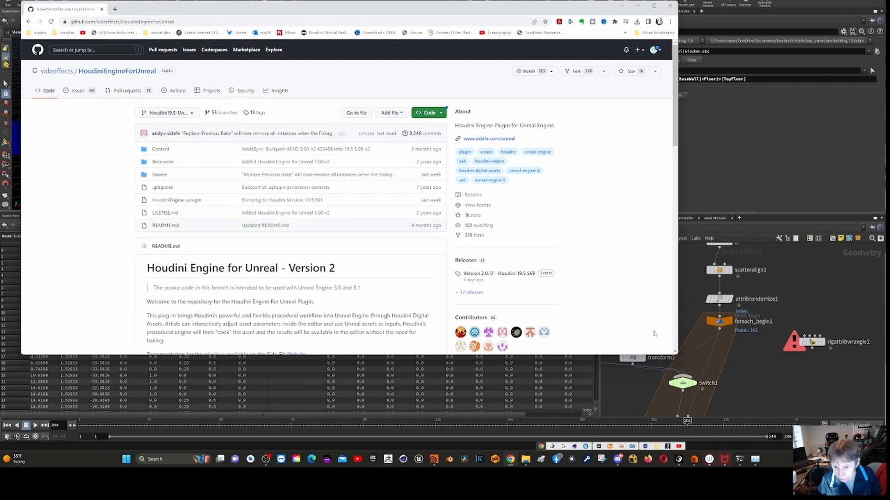
{"action": "left_click_drag", "start_coordinate": [678, 354], "coordinate": [846, 423]}
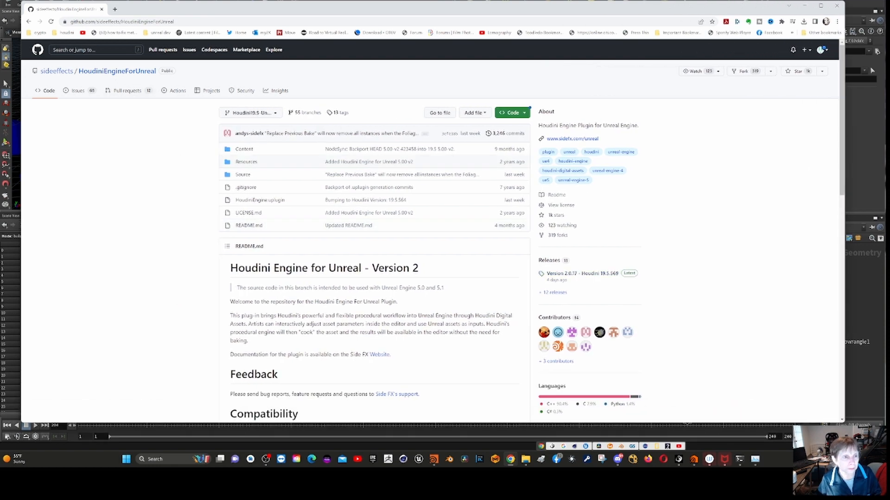
{"action": "left_click", "coordinate": [51, 21]}
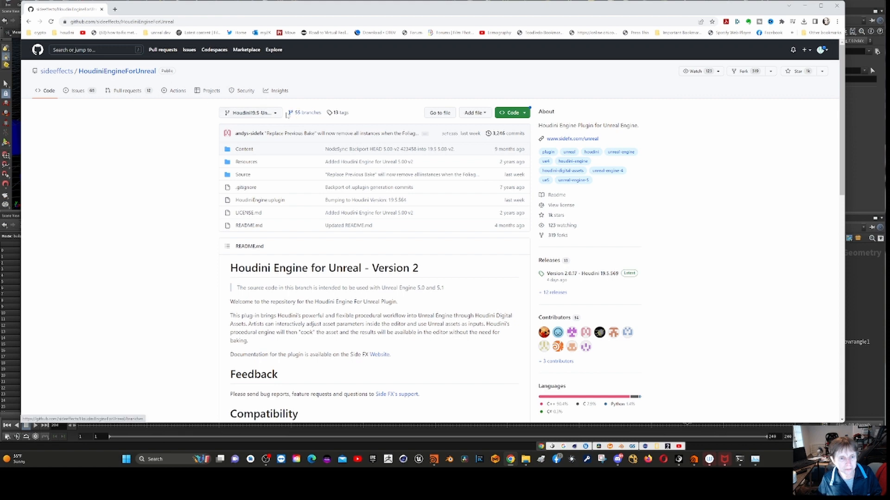
- Open the SideFXLabs repository from SideFX's GitHub organization page and read the installation methods in its README
{"action": "left_click", "coordinate": [54, 73]}
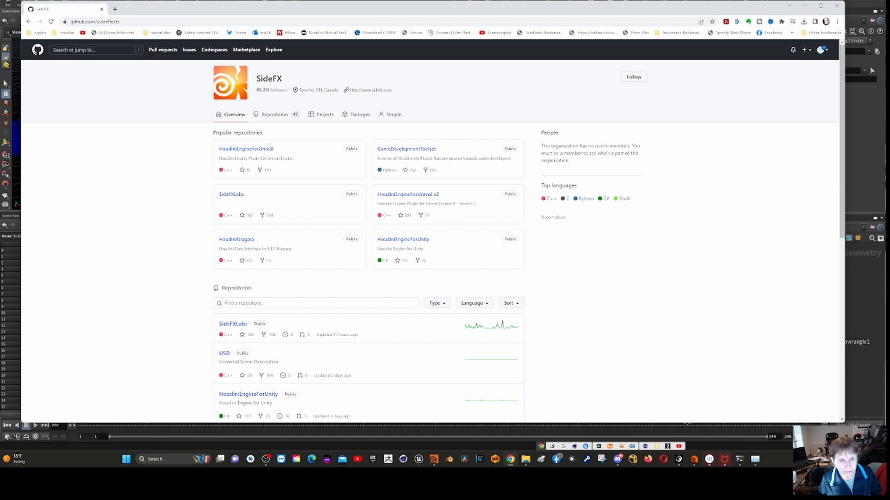
{"action": "left_click", "coordinate": [238, 197]}
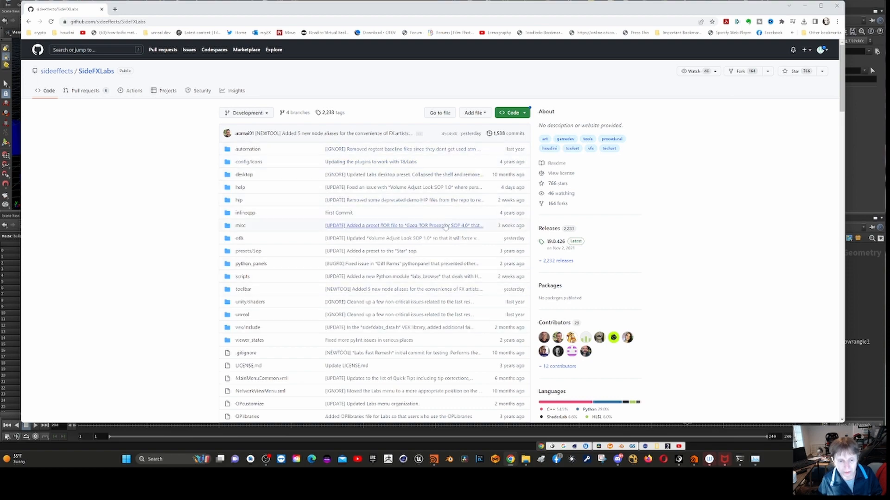
{"action": "scroll", "coordinate": [400, 305], "scroll_direction": "down", "scroll_amount": 7}
{"action": "scroll", "coordinate": [400, 306], "scroll_direction": "down", "scroll_amount": 9}
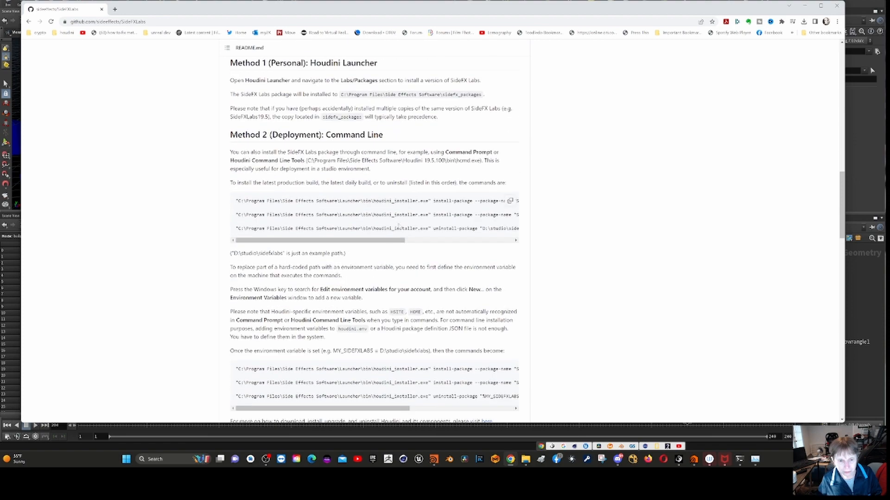
{"action": "scroll", "coordinate": [401, 219], "scroll_direction": "down", "scroll_amount": 3}
{"action": "scroll", "coordinate": [379, 219], "scroll_direction": "down", "scroll_amount": 9}
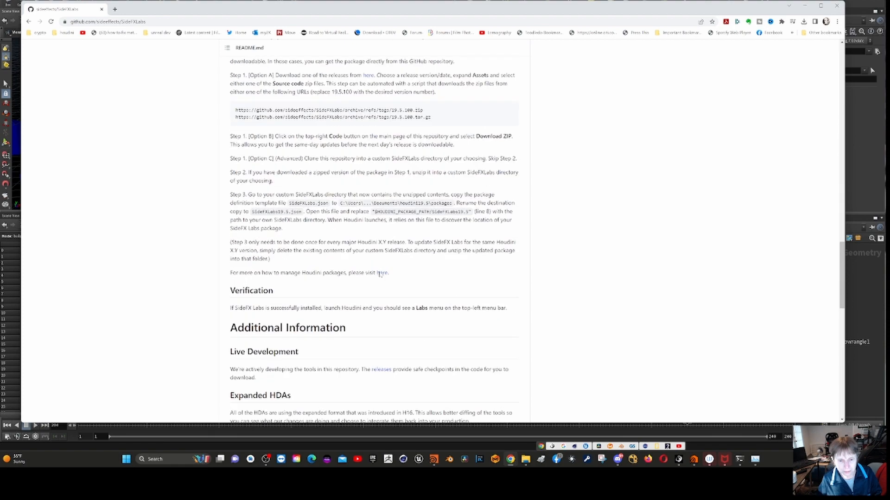
{"action": "scroll", "coordinate": [380, 219], "scroll_direction": "up", "scroll_amount": 2}
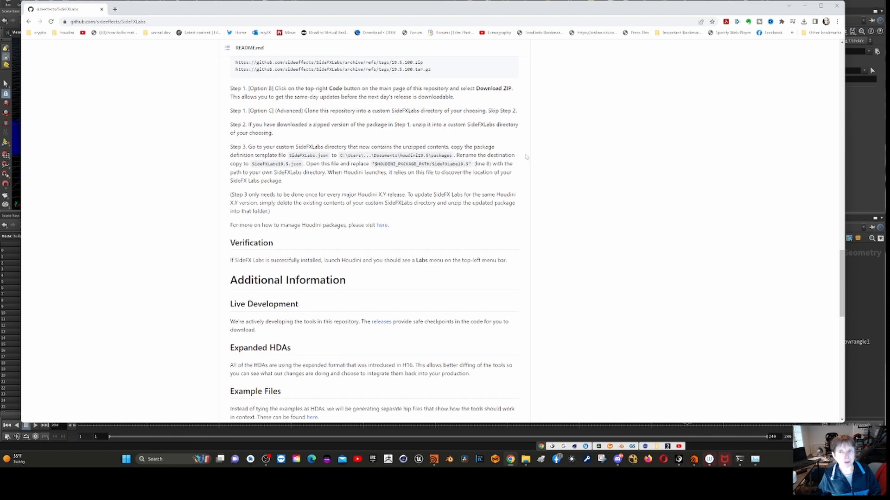
- Switch back to Houdini, enlarge the scene view over the geometry spreadsheet, and view the generated city from several angles
{"action": "key", "text": "alt+Tab"}
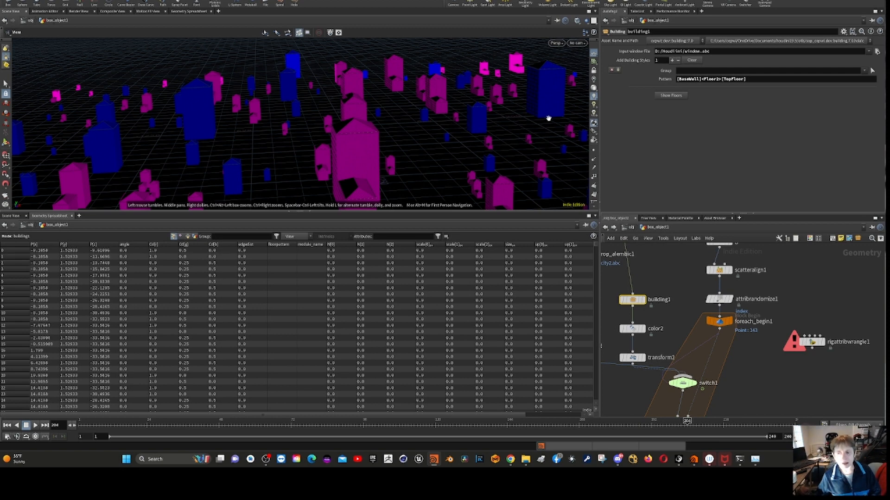
{"action": "mouse_move", "coordinate": [679, 384]}
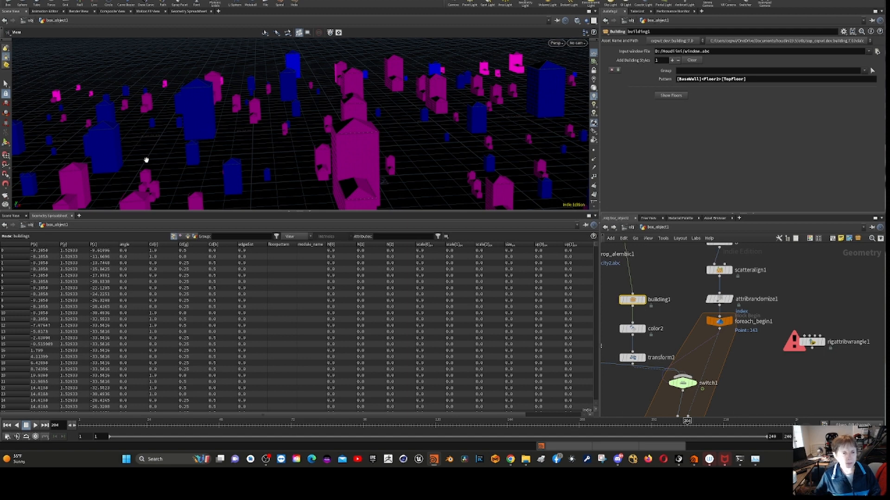
{"action": "left_click_drag", "start_coordinate": [161, 155], "coordinate": [513, 114]}
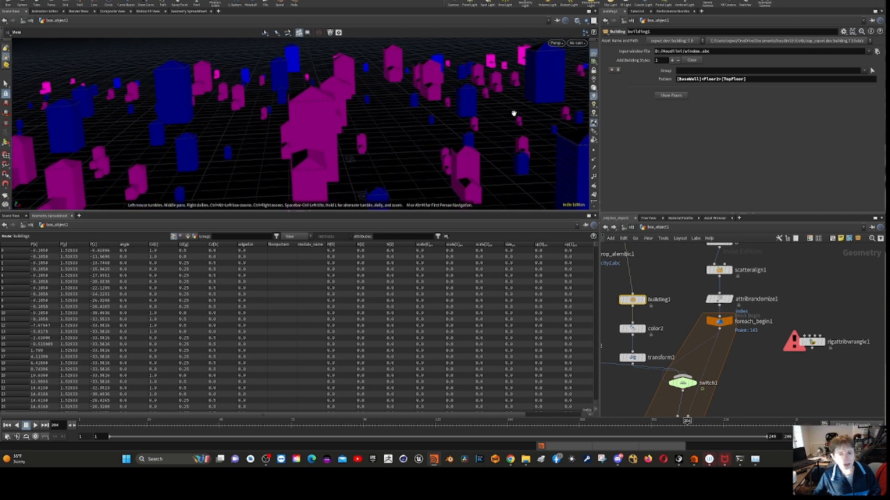
{"action": "left_click_drag", "start_coordinate": [397, 212], "coordinate": [397, 280]}
{"action": "left_click_drag", "start_coordinate": [406, 185], "coordinate": [413, 175]}
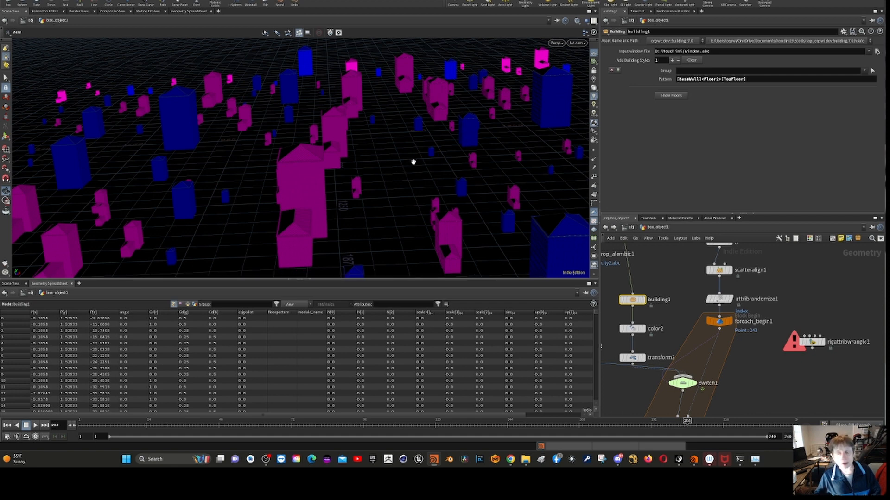
{"action": "mouse_move", "coordinate": [416, 156]}
{"action": "left_mouse_down"}
{"action": "mouse_move", "coordinate": [159, 167]}
{"action": "mouse_move", "coordinate": [359, 128]}
{"action": "mouse_move", "coordinate": [412, 146]}
{"action": "left_mouse_up"}
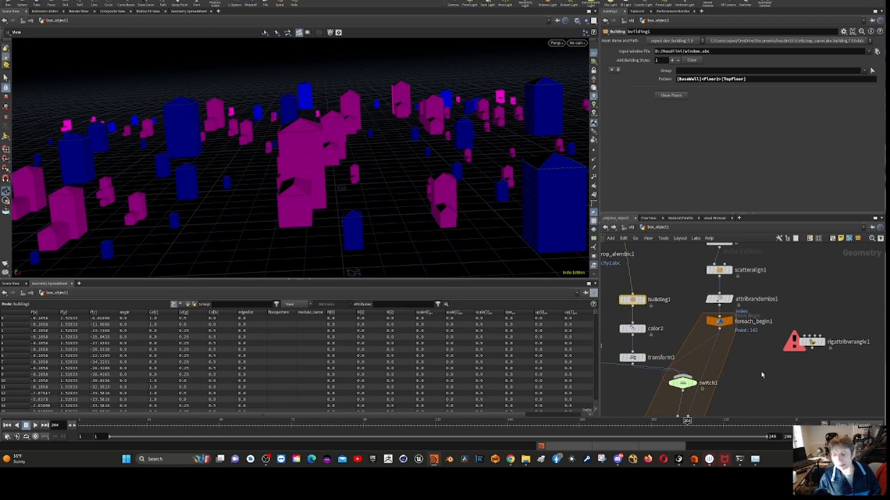
- Select the scatteralign1 node below grid1 and review its seed, coverage, scale and orientation parameters
{"action": "scroll", "coordinate": [756, 373], "scroll_direction": "down", "scroll_amount": 3}
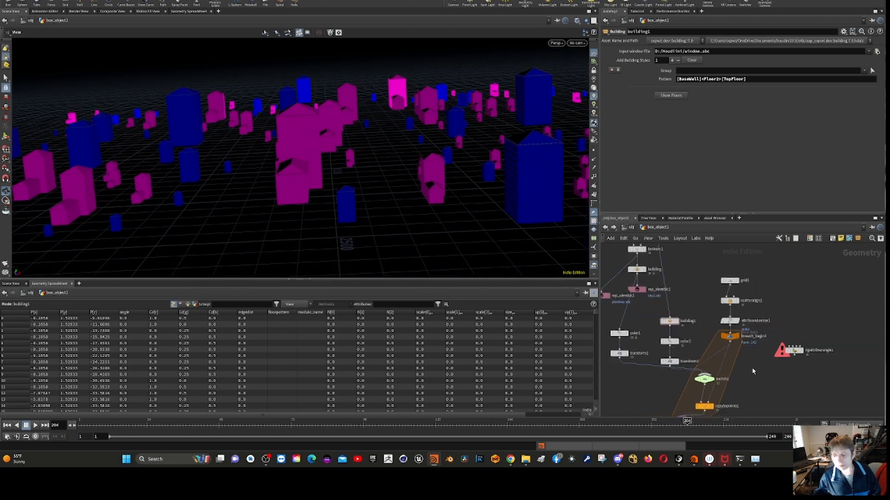
{"action": "scroll", "coordinate": [753, 371], "scroll_direction": "down", "scroll_amount": 4}
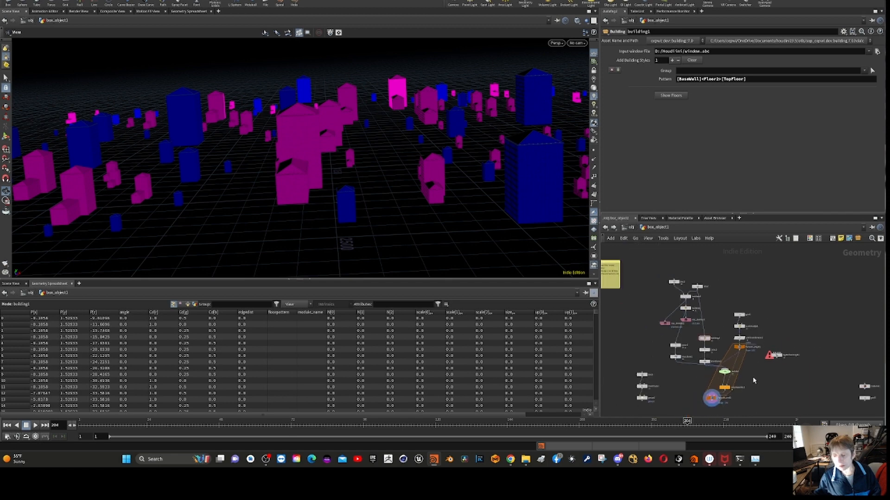
{"action": "middle_click_drag", "start_coordinate": [765, 382], "coordinate": [772, 340]}
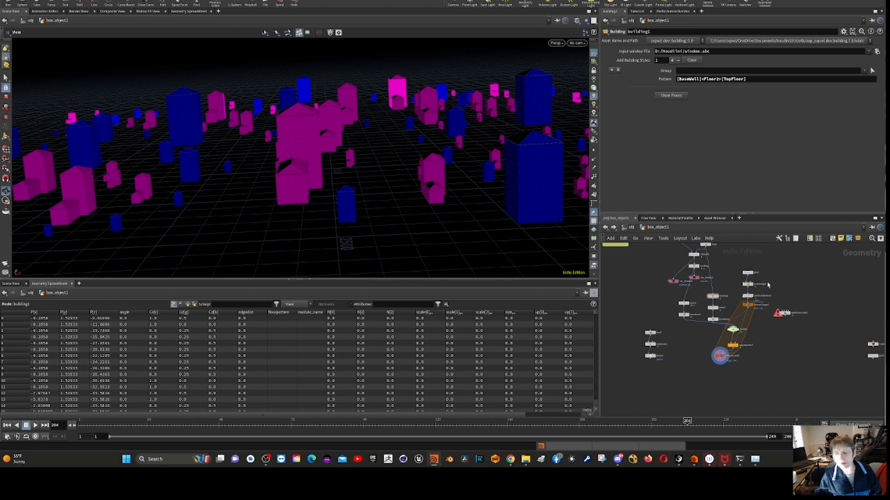
{"action": "scroll", "coordinate": [792, 304], "scroll_direction": "up", "scroll_amount": 5}
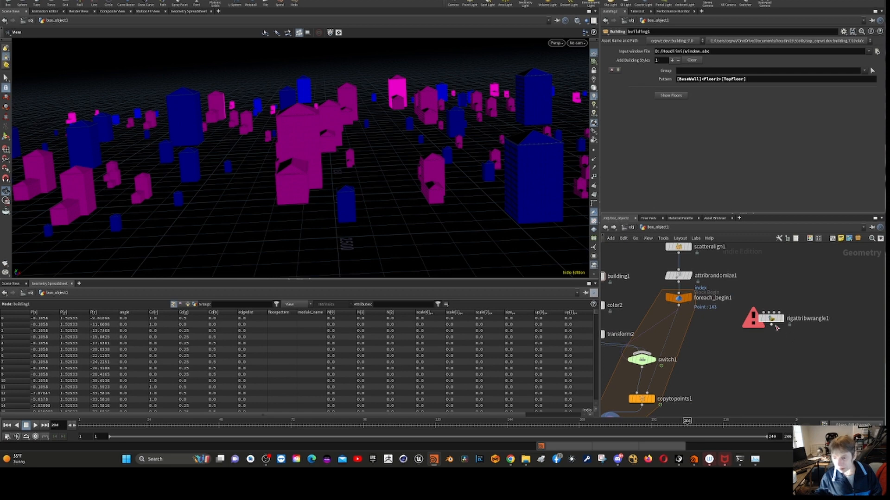
{"action": "scroll", "coordinate": [789, 254], "scroll_direction": "down", "scroll_amount": 2}
{"action": "middle_click_drag", "start_coordinate": [789, 254], "coordinate": [791, 319]}
{"action": "scroll", "coordinate": [791, 318], "scroll_direction": "up", "scroll_amount": 2}
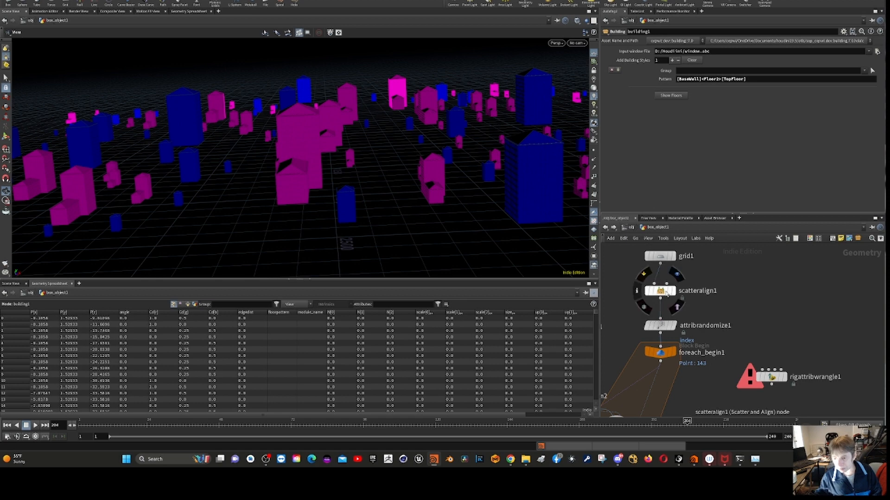
{"action": "left_click", "coordinate": [666, 292]}
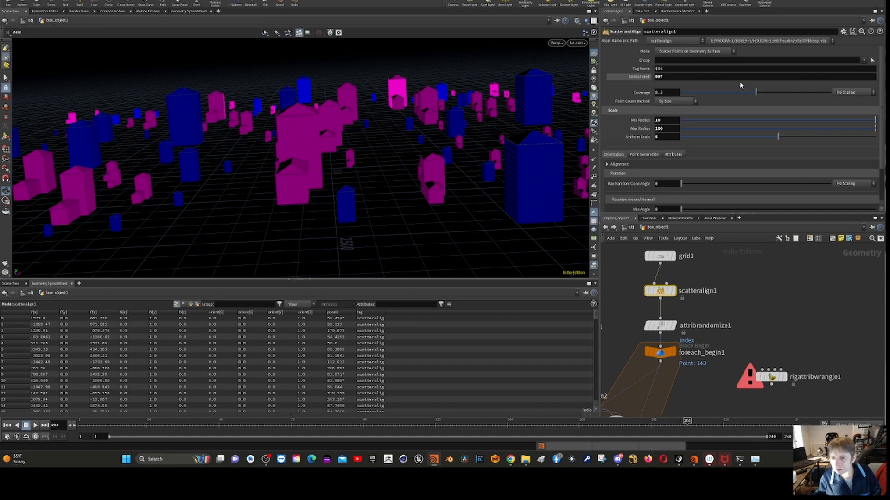
{"action": "scroll", "coordinate": [703, 68], "scroll_direction": "down", "scroll_amount": 1}
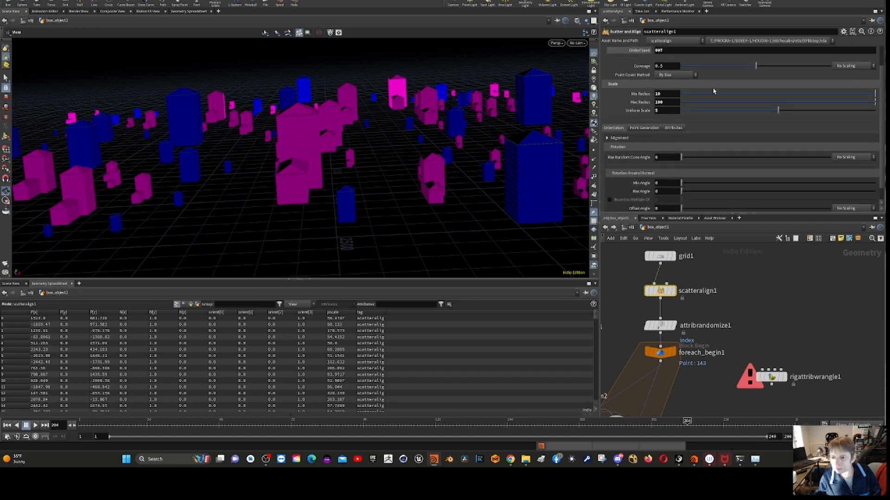
{"action": "scroll", "coordinate": [737, 81], "scroll_direction": "up", "scroll_amount": 1}
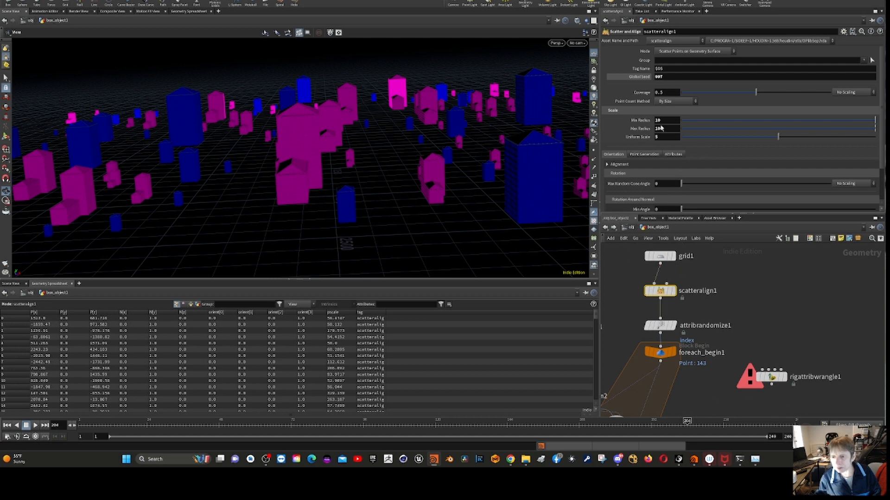
- Review scatteralign1's Point Generation settings, including the relaxation and overlapping points options, and bring the switch1 node into view
{"action": "left_click", "coordinate": [641, 155]}
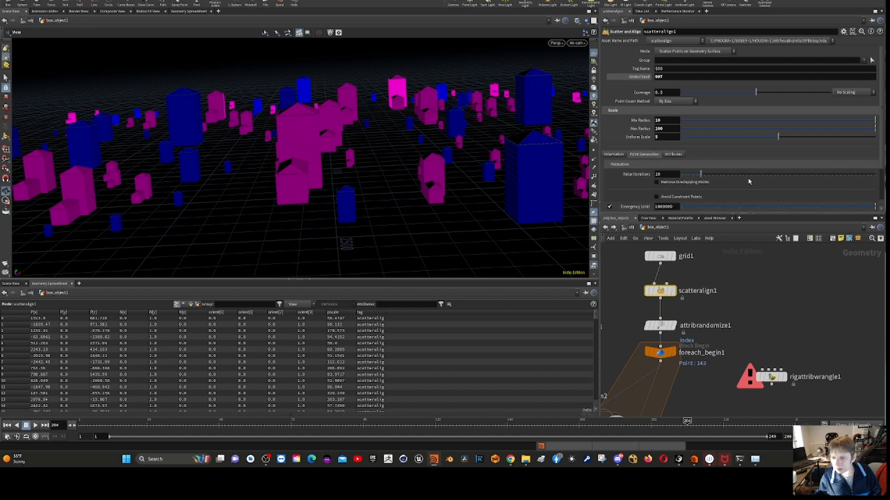
{"action": "scroll", "coordinate": [749, 182], "scroll_direction": "down", "scroll_amount": 1}
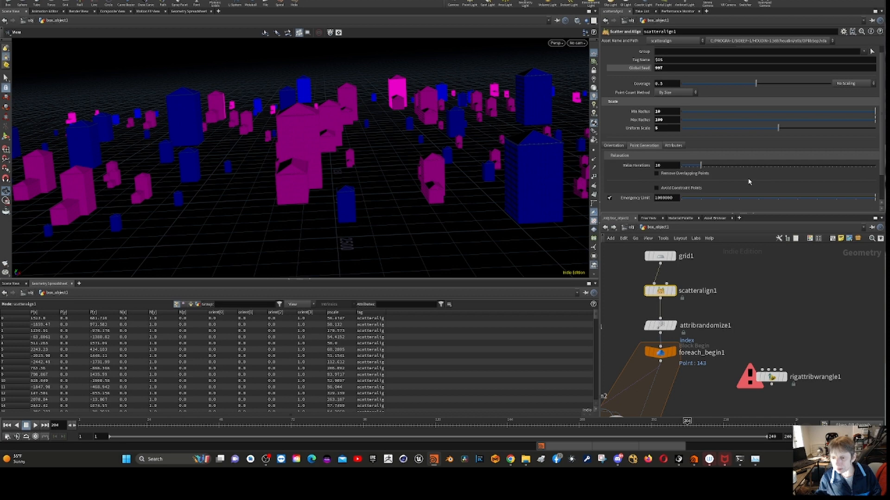
{"action": "scroll", "coordinate": [753, 178], "scroll_direction": "up", "scroll_amount": 1}
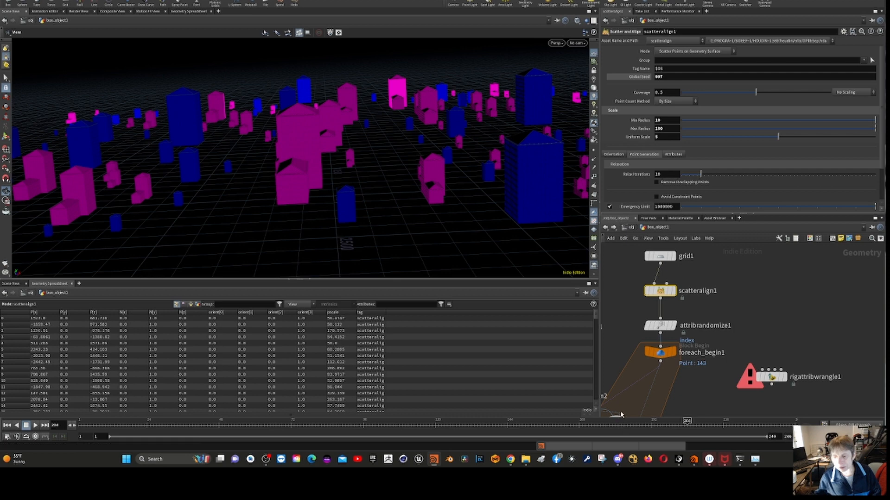
{"action": "middle_click_drag", "start_coordinate": [660, 386], "coordinate": [680, 306]}
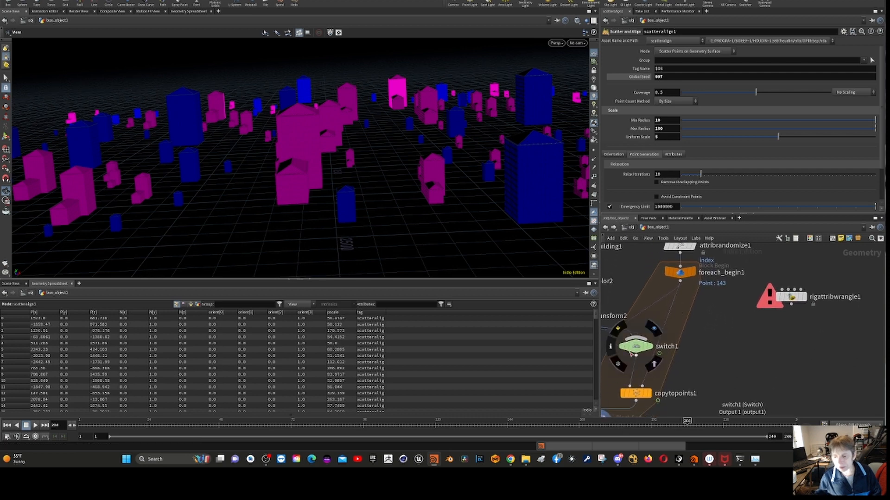